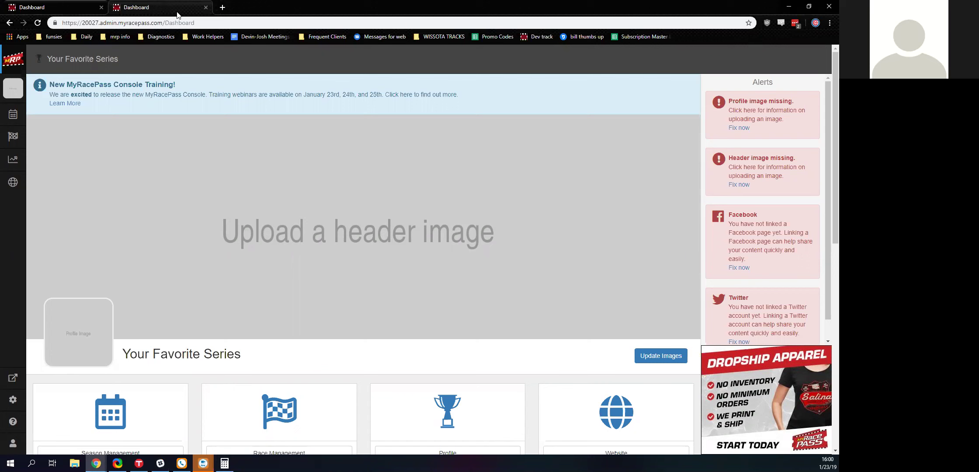
- Browse the Your Favorite Track dashboard's sections, then return to the Your Favorite Series dashboard
left_click(79, 6)
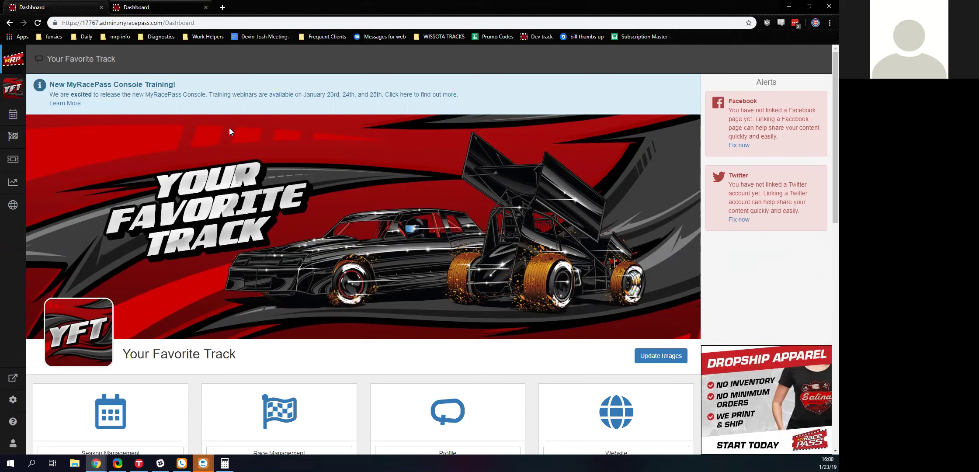
scroll(194, 118, "down", 1)
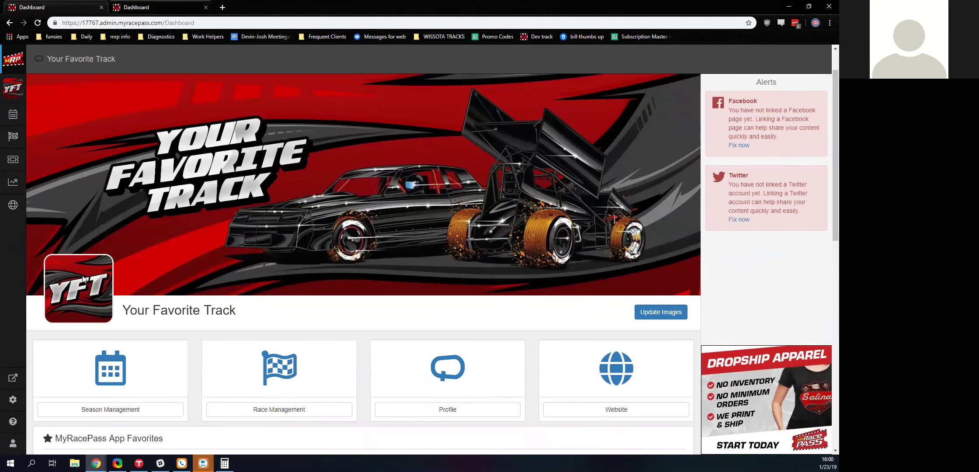
scroll(93, 257, "down", 4)
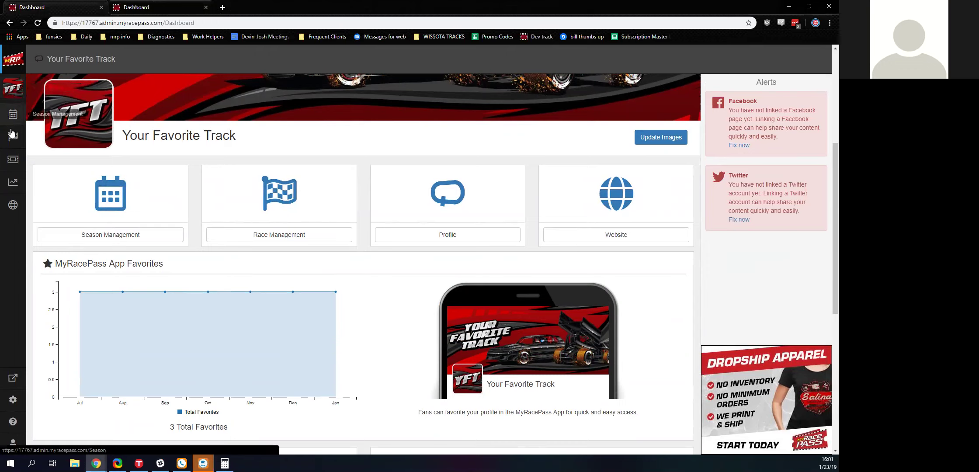
scroll(136, 218, "down", 2)
scroll(305, 224, "down", 5)
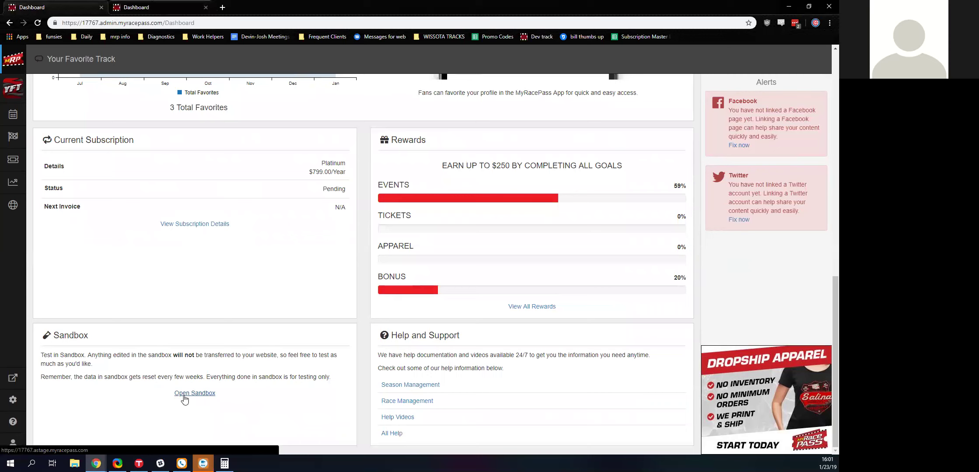
scroll(204, 384, "up", 10)
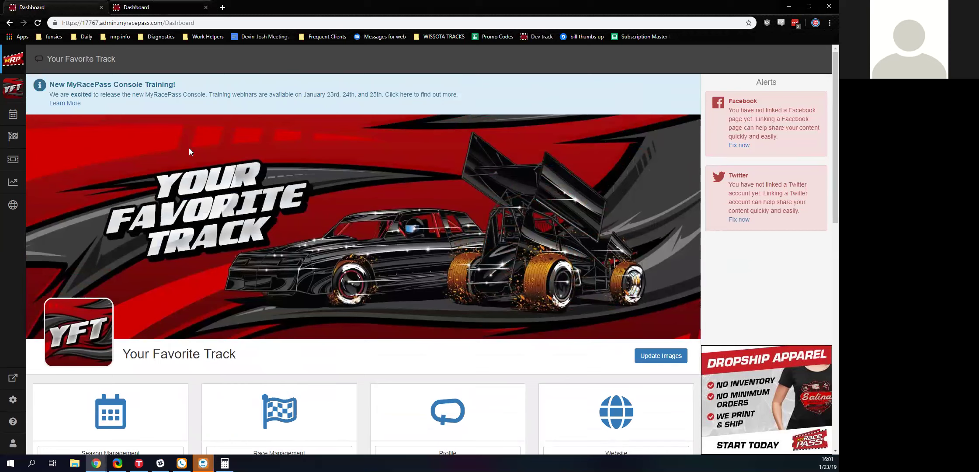
left_click(19, 100)
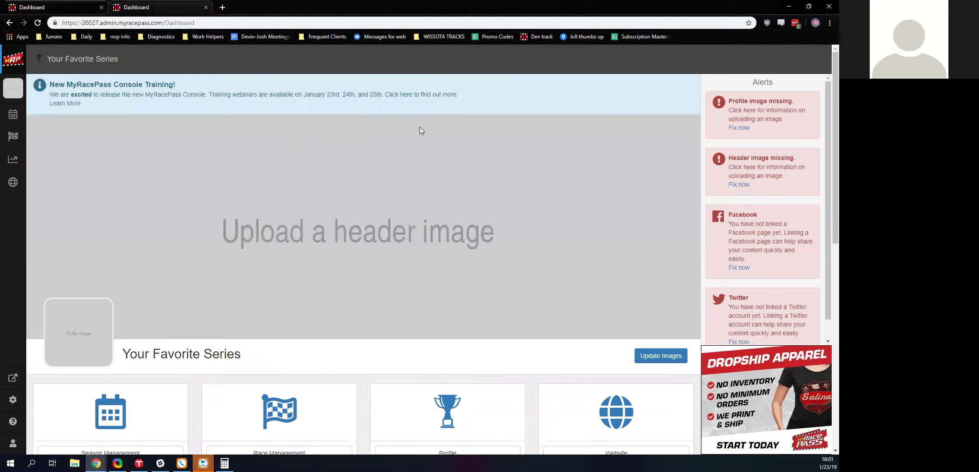
- Open the Your Favorite Series account overview from the sidebar series icon
scroll(447, 153, "down", 10)
scroll(447, 172, "up", 10)
scroll(448, 172, "down", 1)
left_click(10, 88)
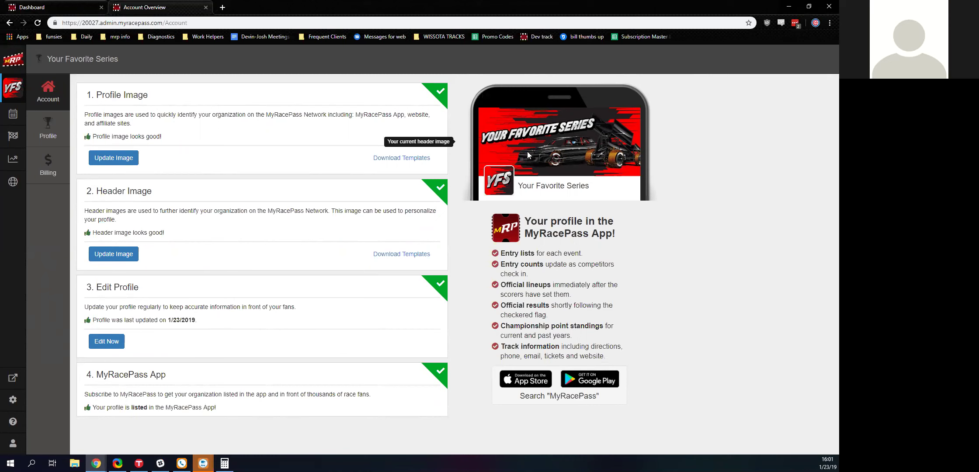
left_click(114, 158)
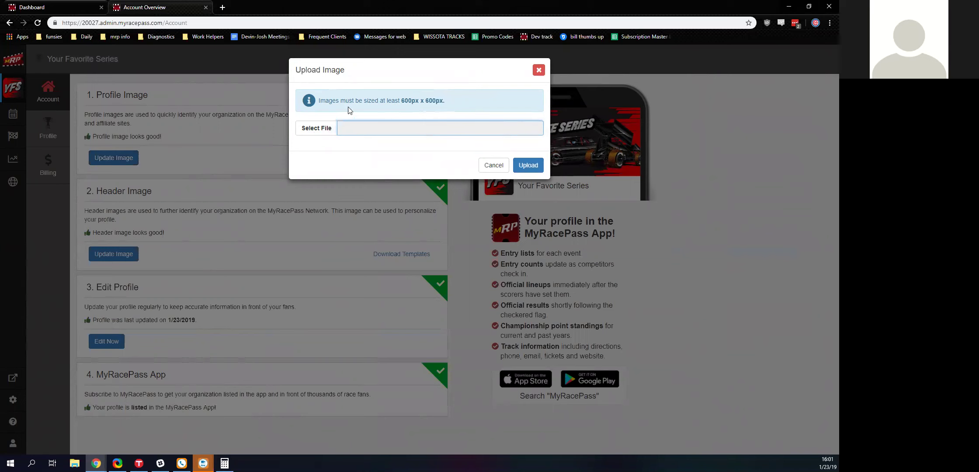
left_click(316, 128)
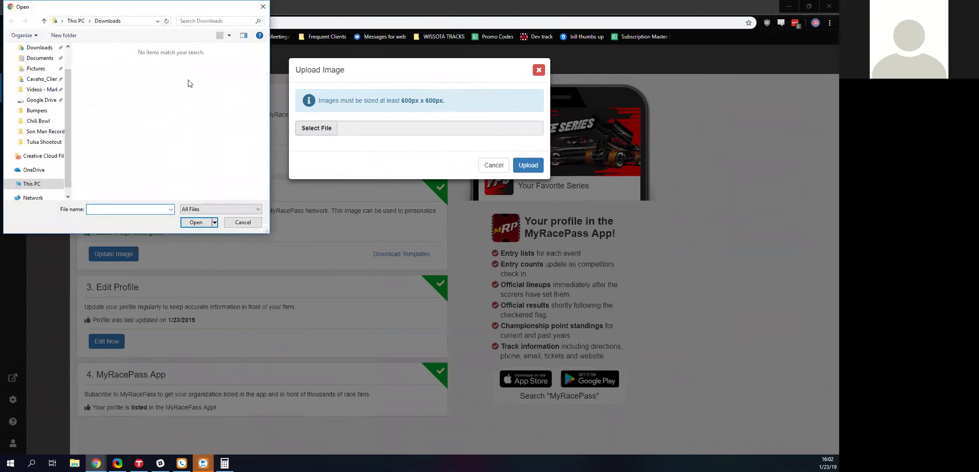
left_click(242, 222)
left_click(494, 166)
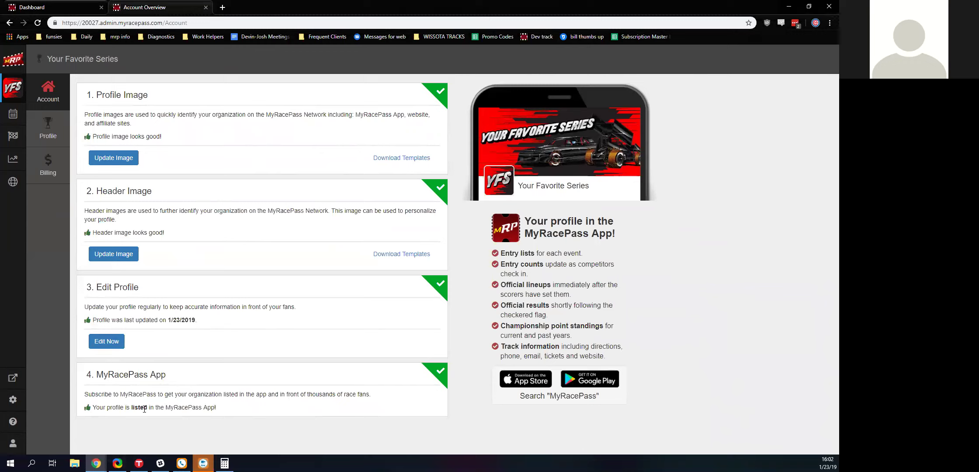
- Review the series profile's Series Basics, Address and Contact, and Aliases, then return to the track dashboard
left_click(102, 347)
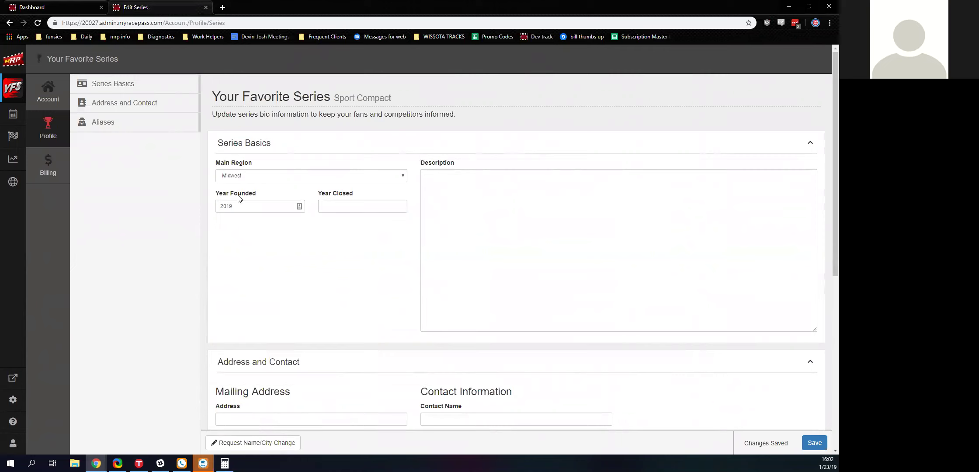
scroll(255, 210, "down", 5)
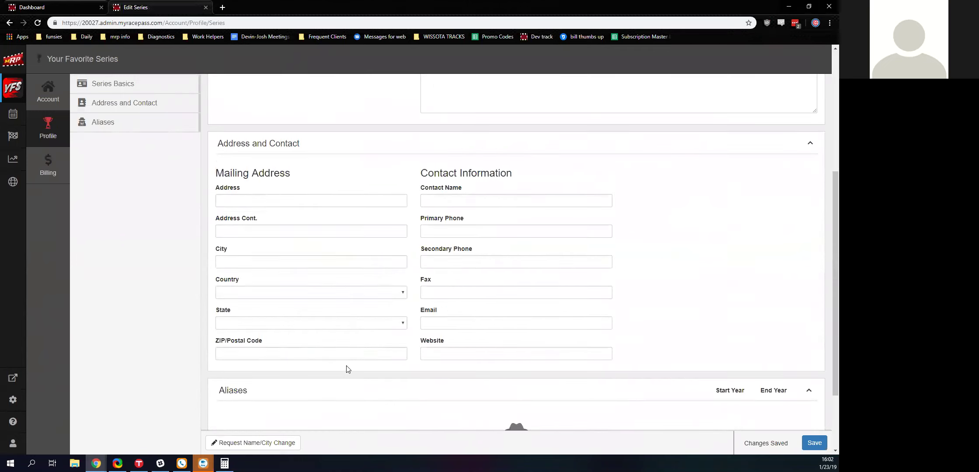
scroll(348, 369, "down", 2)
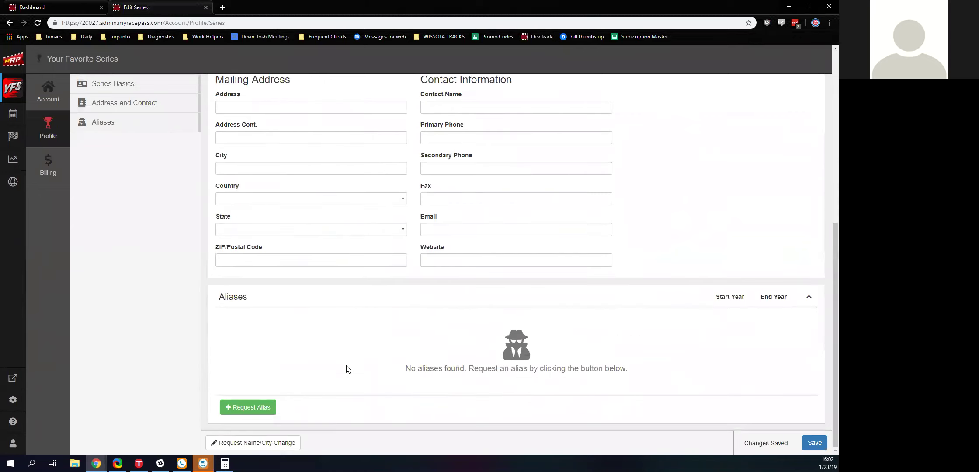
scroll(227, 227, "up", 3)
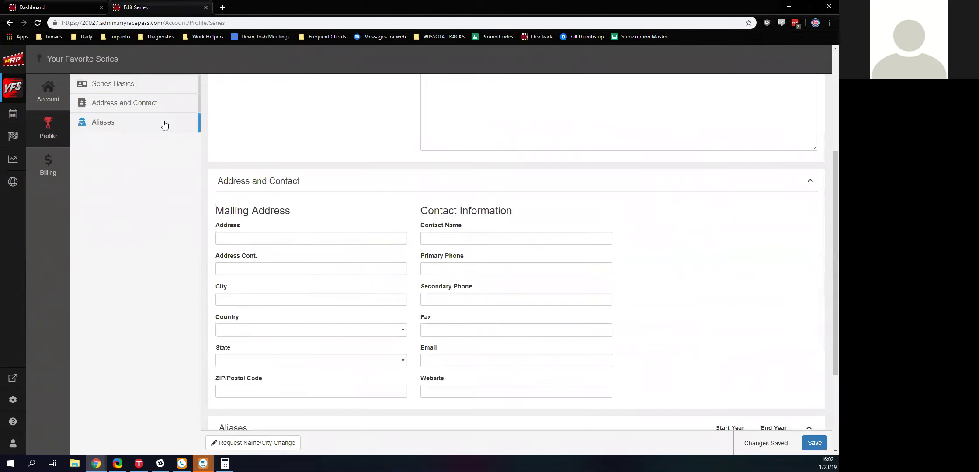
scroll(268, 194, "down", 3)
left_click(36, 8)
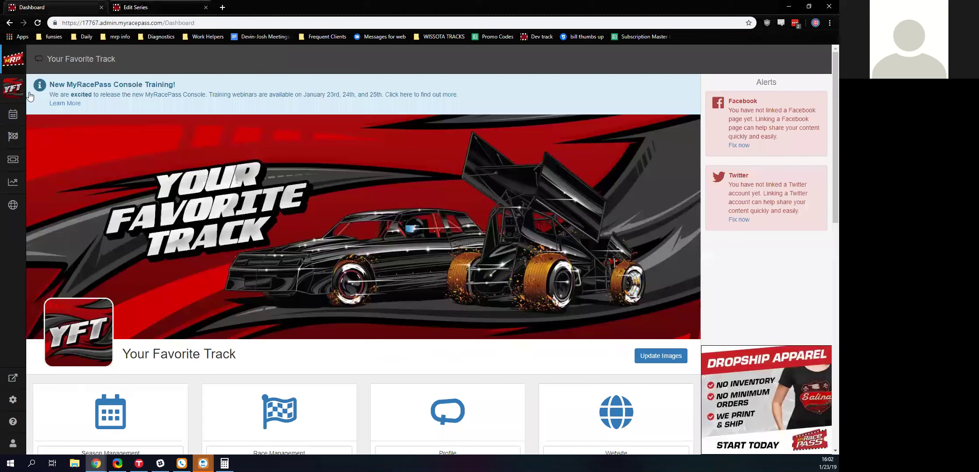
- Review the track profile's Basics, Address, Location and Track Features, then return to the series profile
left_click(21, 90)
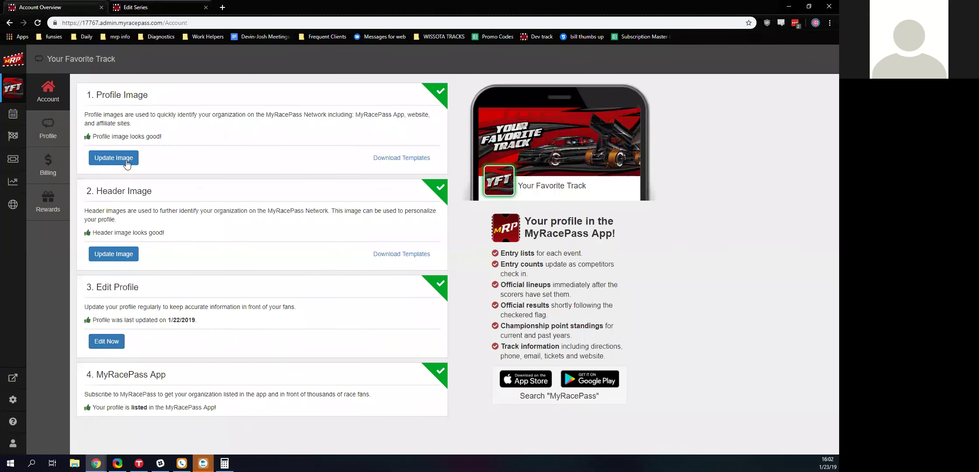
left_click(118, 341)
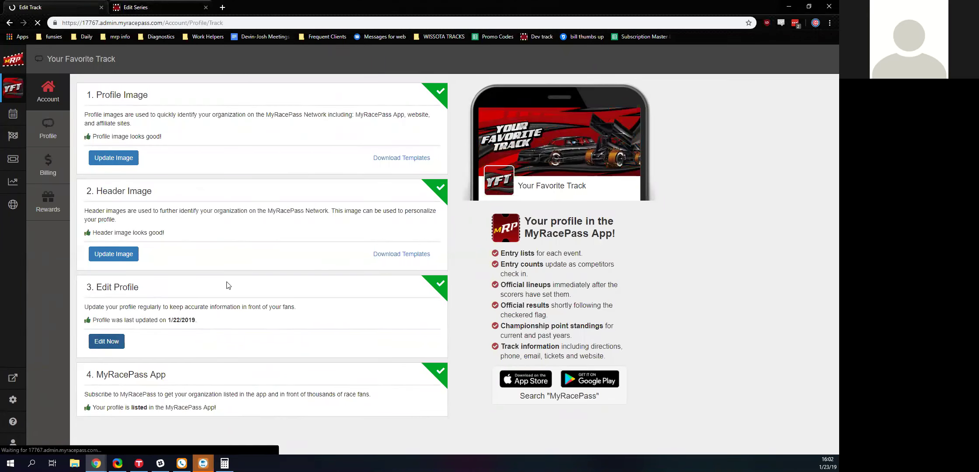
scroll(345, 242, "down", 3)
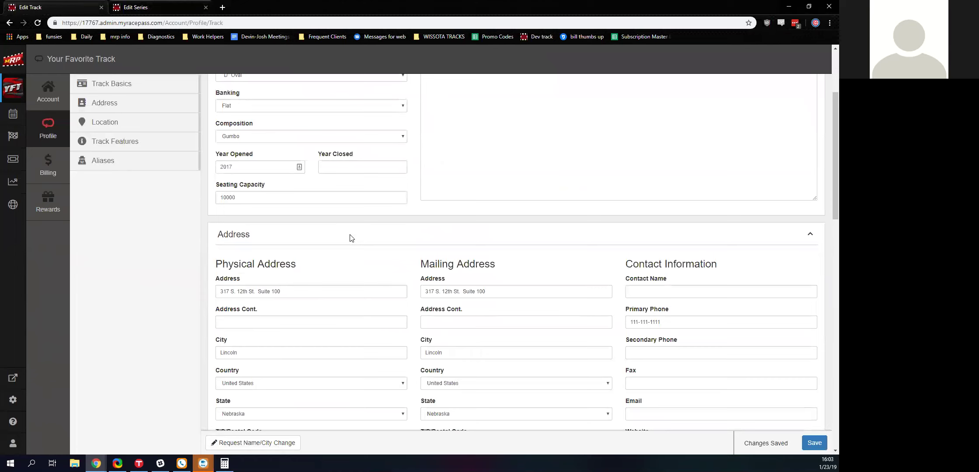
scroll(332, 174, "up", 2)
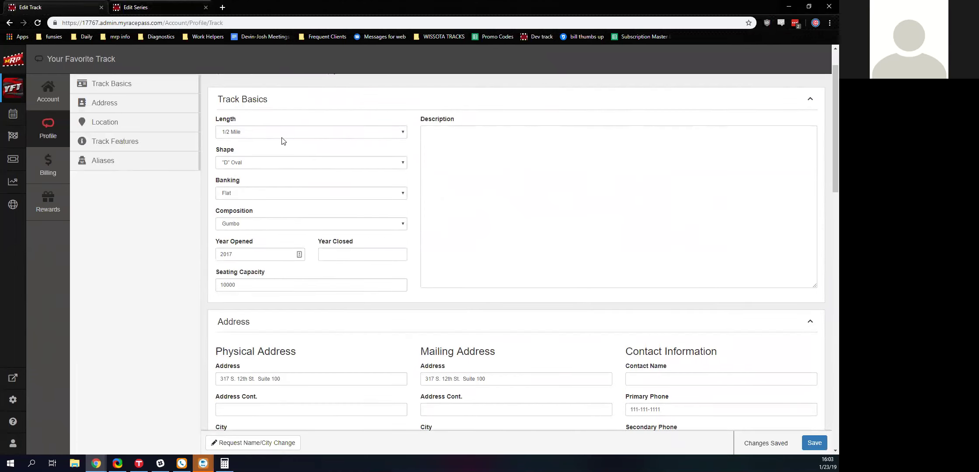
scroll(343, 205, "down", 8)
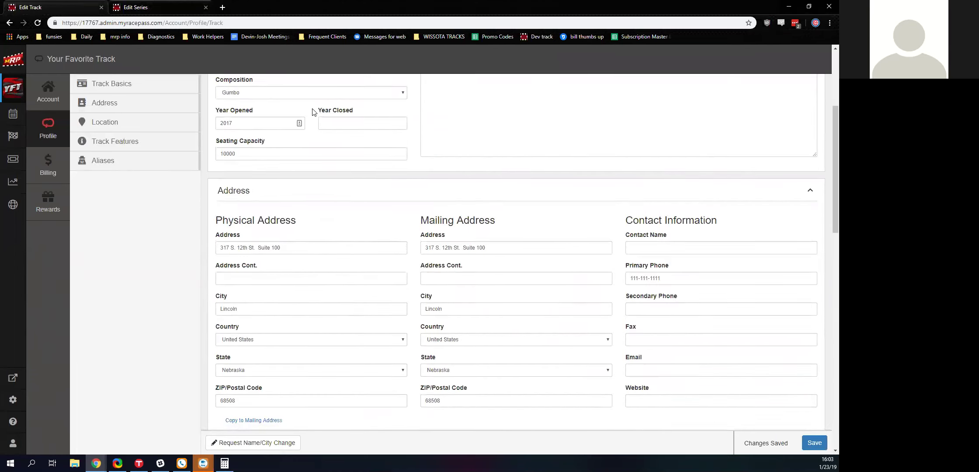
scroll(514, 162, "down", 3)
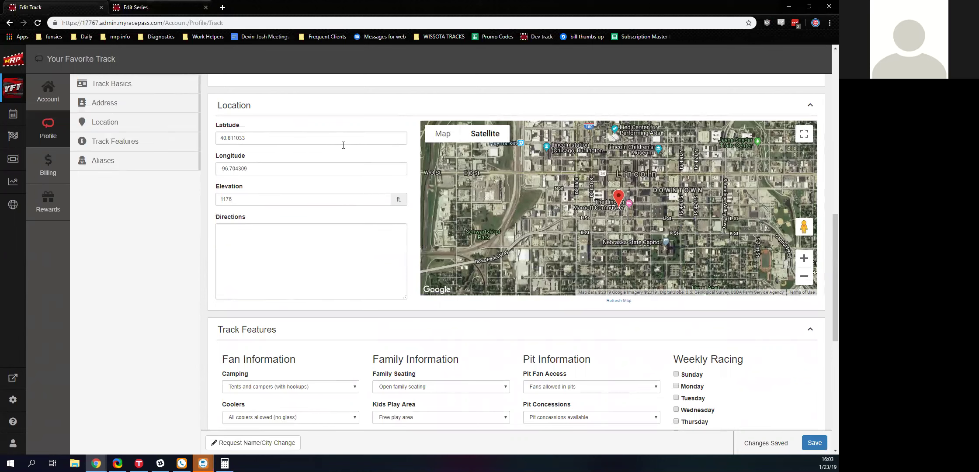
scroll(344, 145, "down", 6)
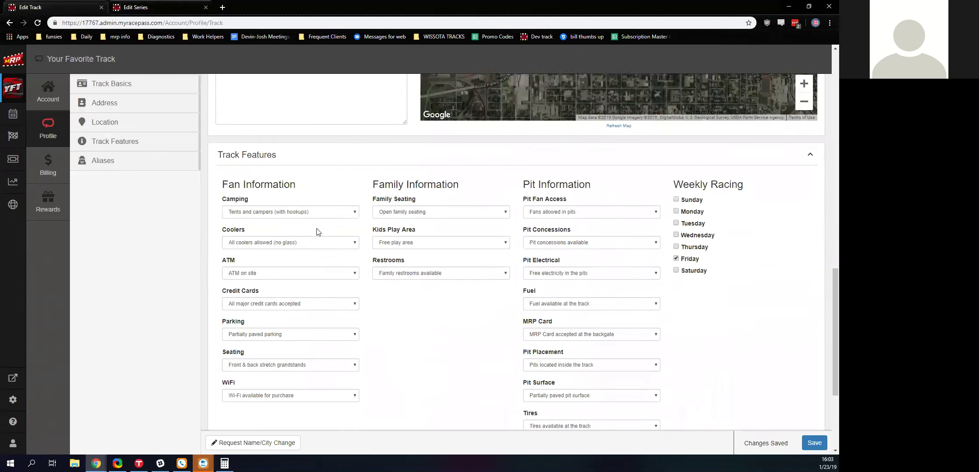
scroll(481, 179, "down", 2)
scroll(382, 170, "up", 12)
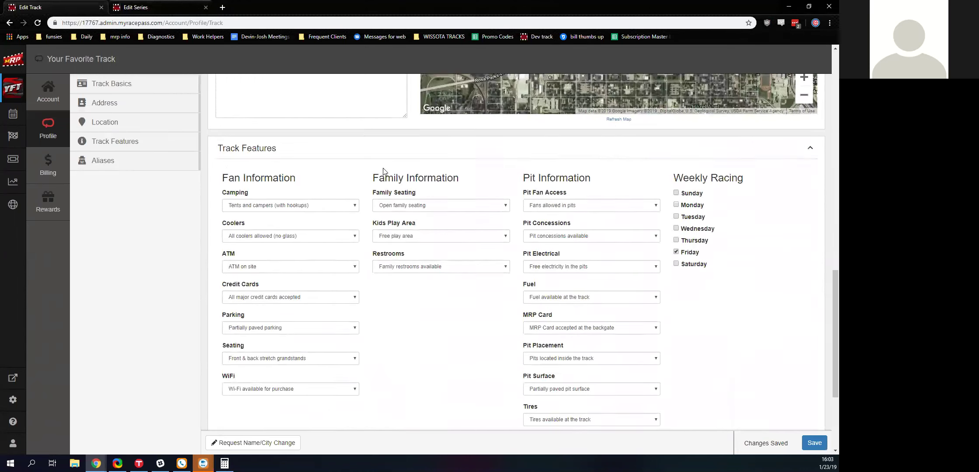
left_click(155, 8)
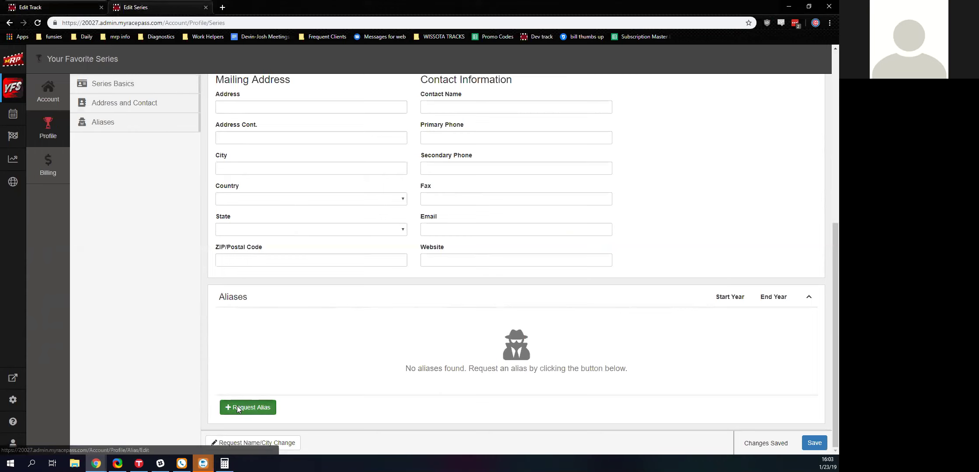
- Begin an alias request named 'You're Favote' with start year 2019, then dismiss it unsaved
left_click(237, 406)
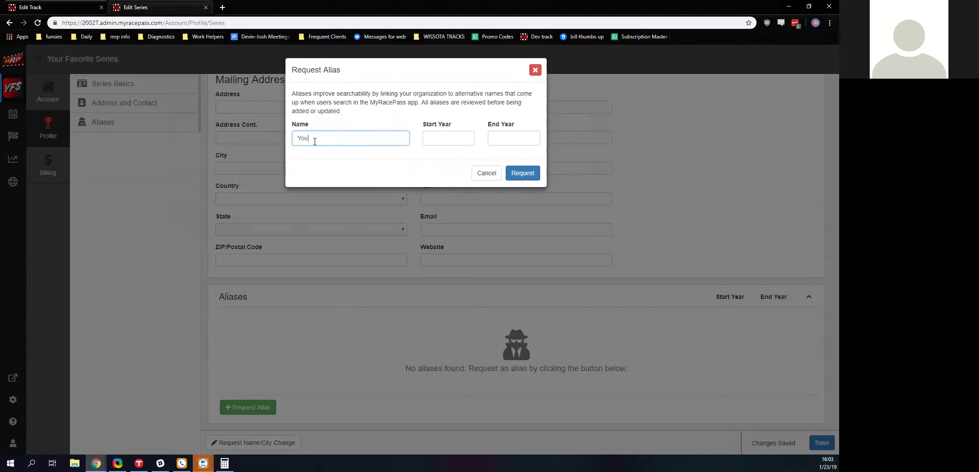
type("You're Favote")
key("Tab")
type("20")
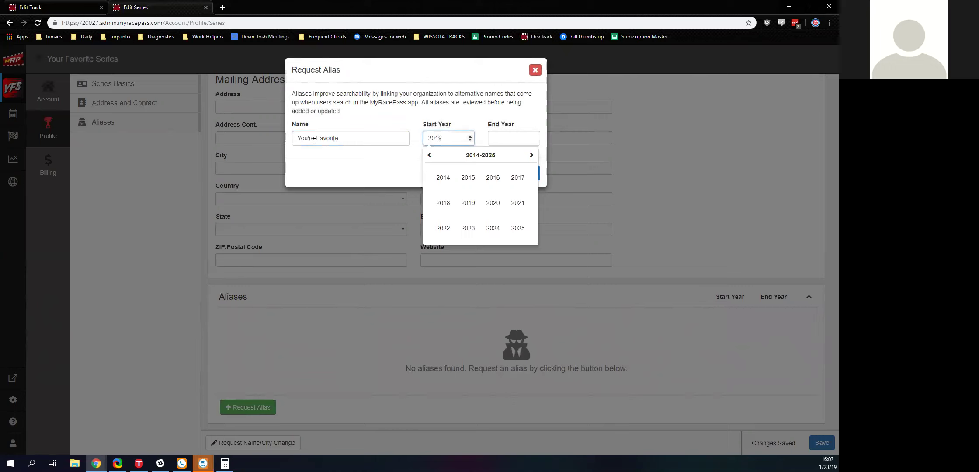
left_click(352, 141)
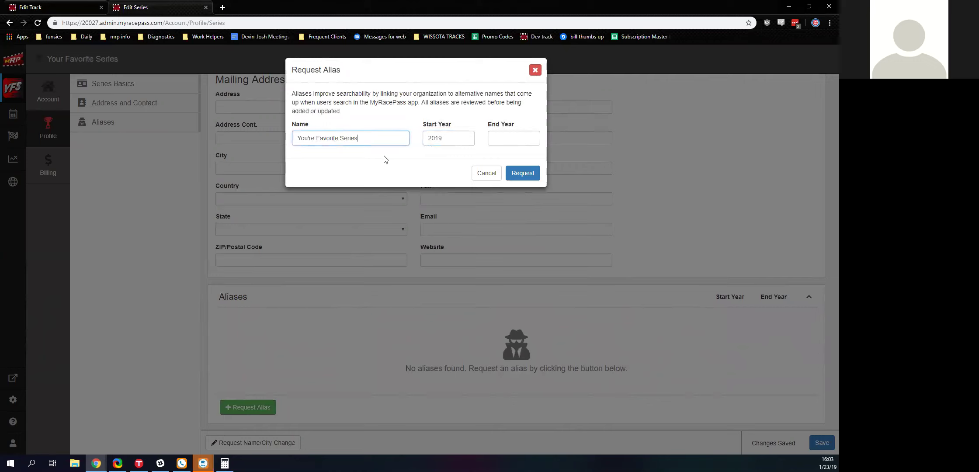
left_click(535, 70)
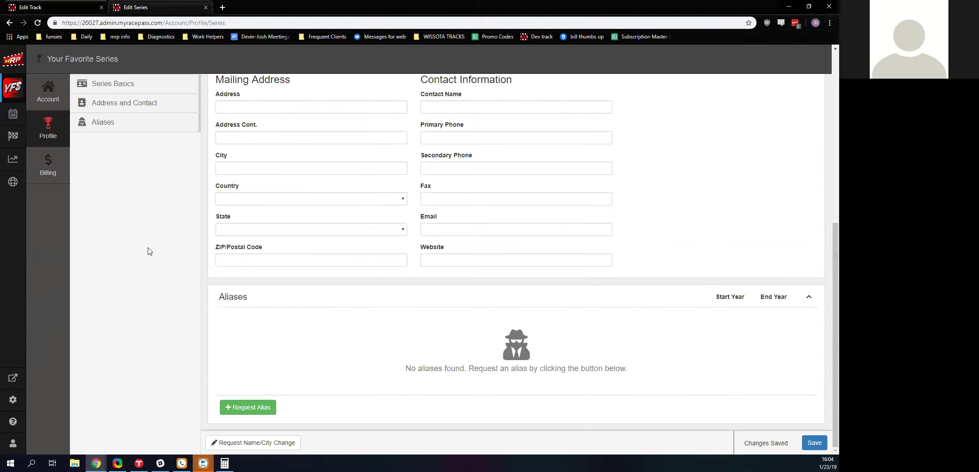
- Review the series and track billing pages, then the track's Rewards goals
left_click(50, 173)
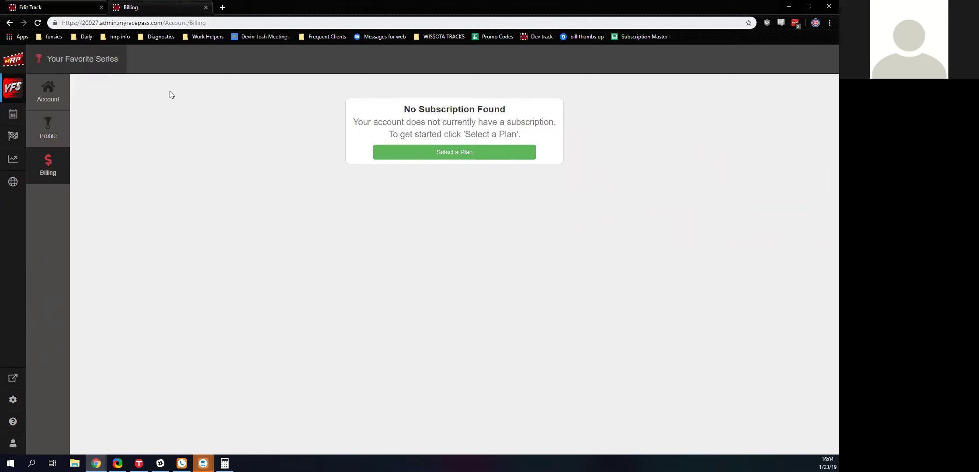
left_click(81, 6)
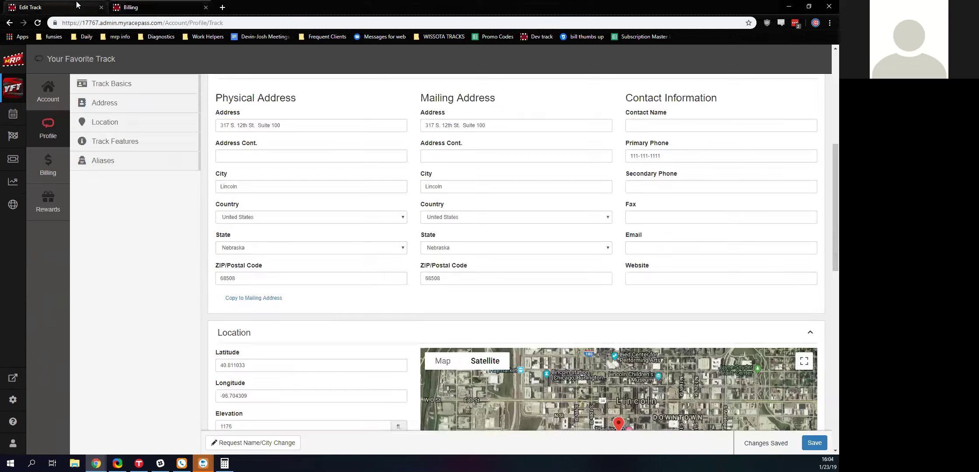
left_click(59, 173)
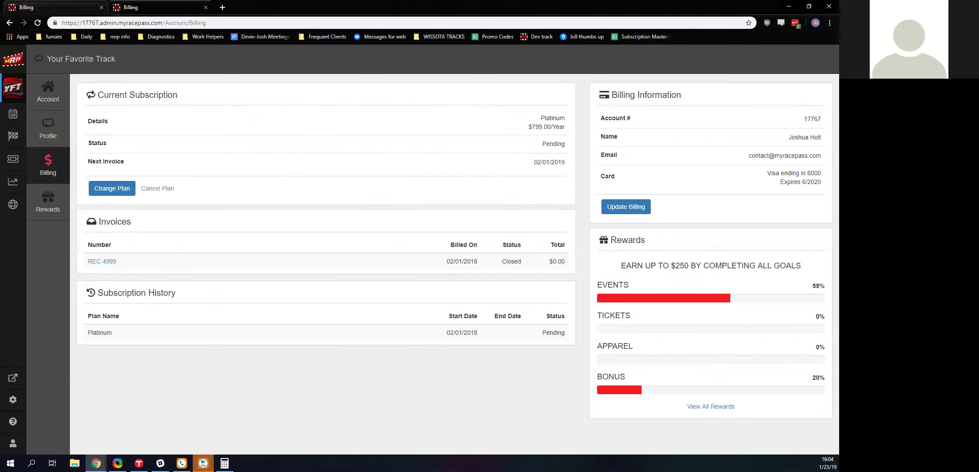
left_click(38, 202)
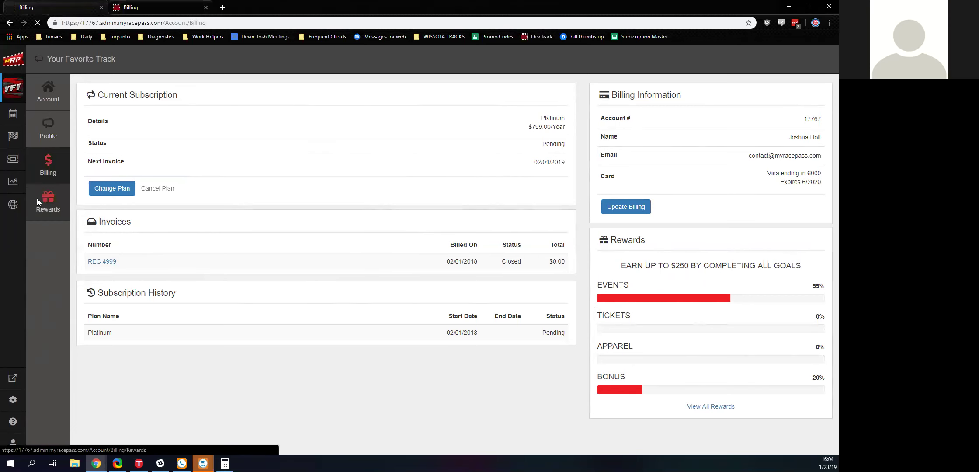
scroll(287, 210, "down", 4)
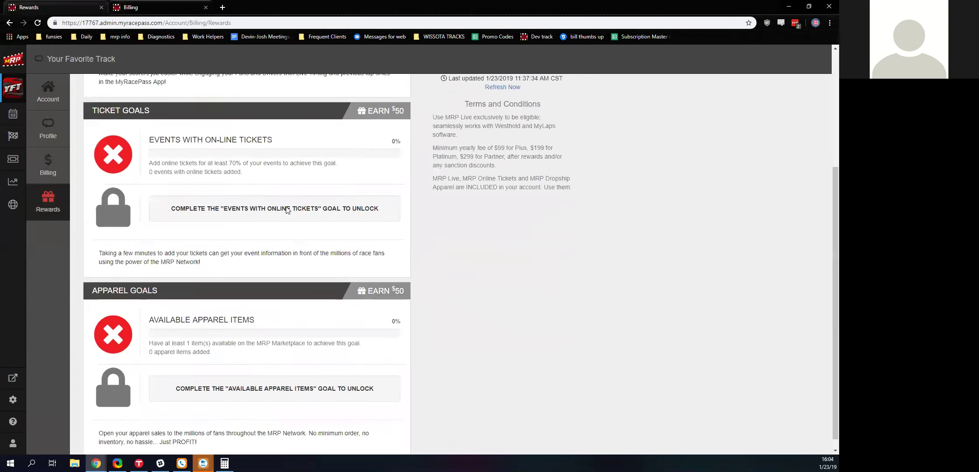
scroll(294, 275, "up", 4)
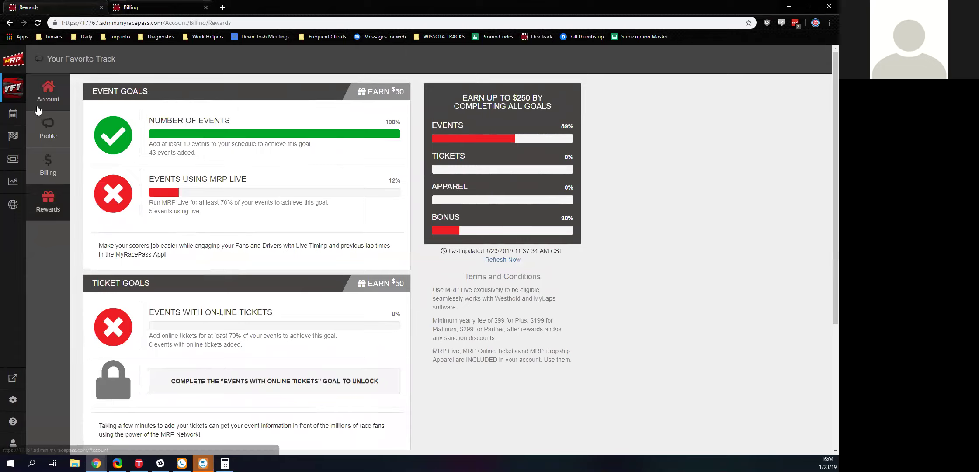
- Add a 2019 Your Favorite Series season running 01/01/2019 to 12/31/2019 with default settings
left_click(130, 13)
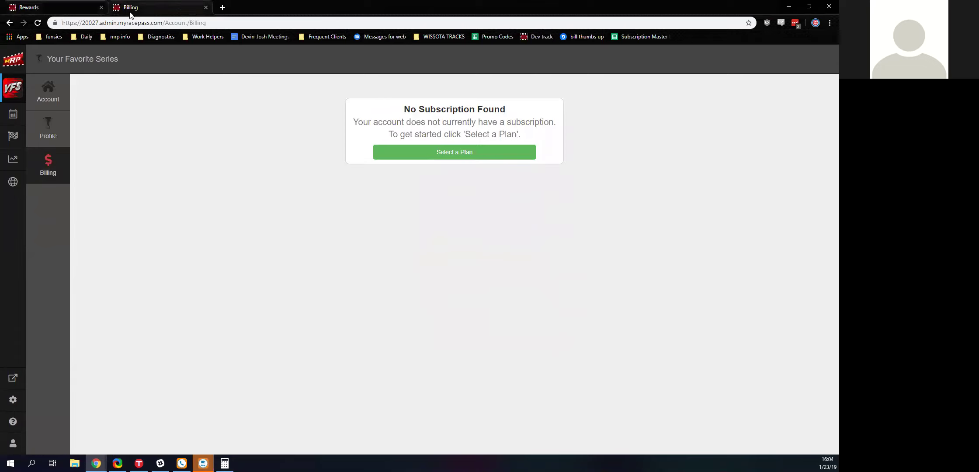
left_click(14, 119)
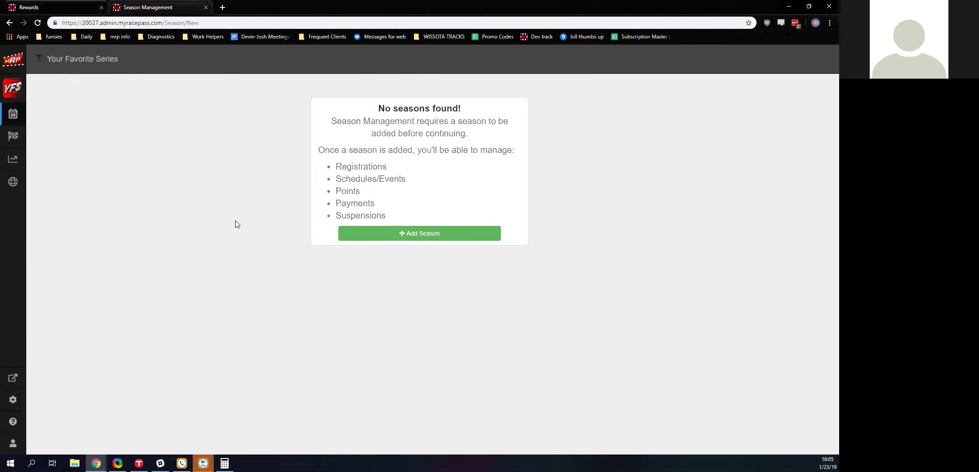
left_click(344, 227)
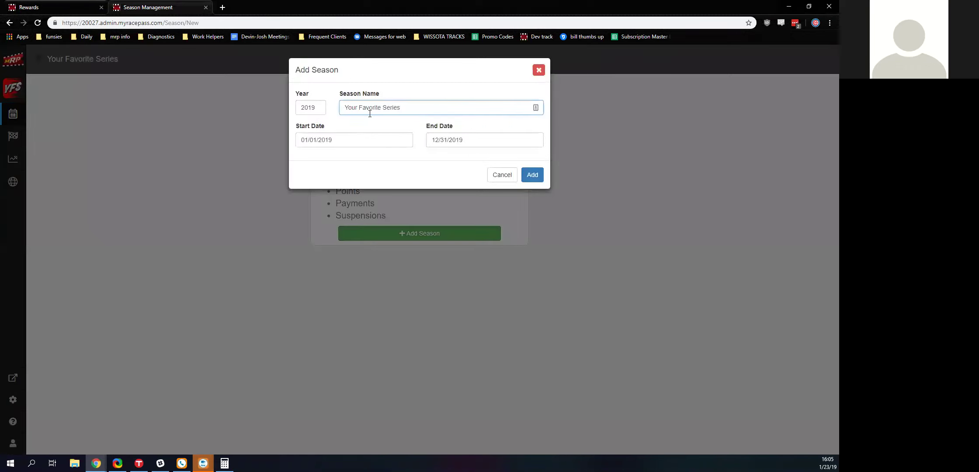
left_click(531, 174)
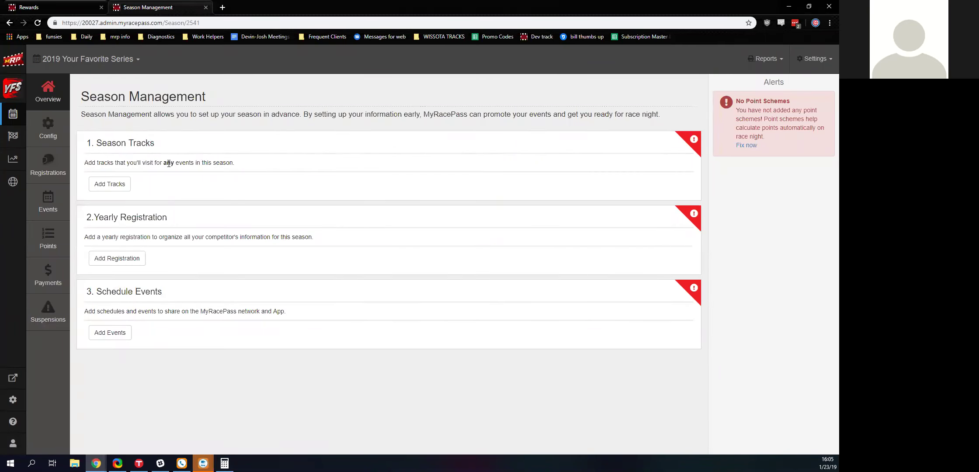
- Open the track's 2019 Season Management overview
left_click(18, 5)
left_click(47, 93)
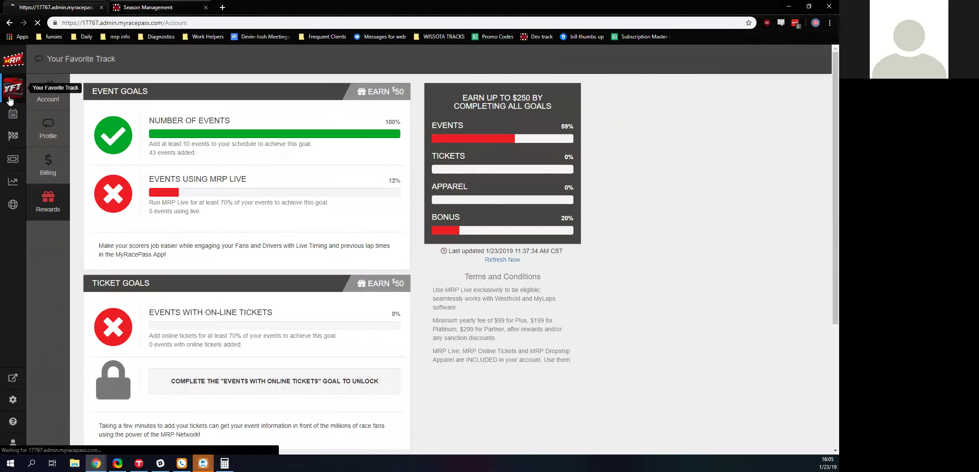
left_click(12, 113)
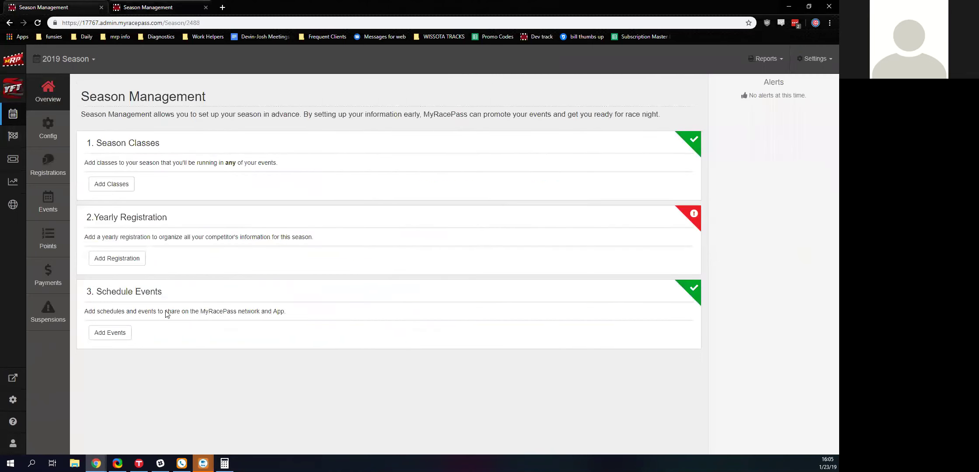
- Check the series season's Add Tracks view, then return to the track's season overview
left_click(170, 4)
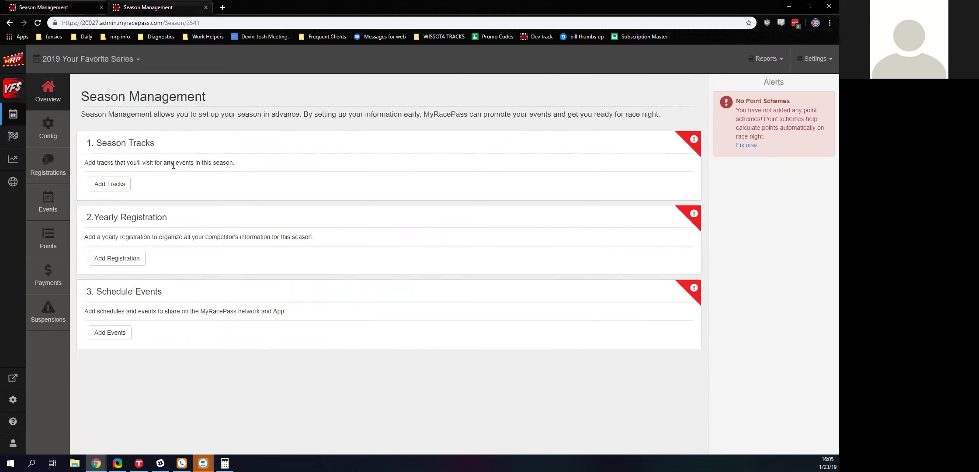
left_click(126, 184)
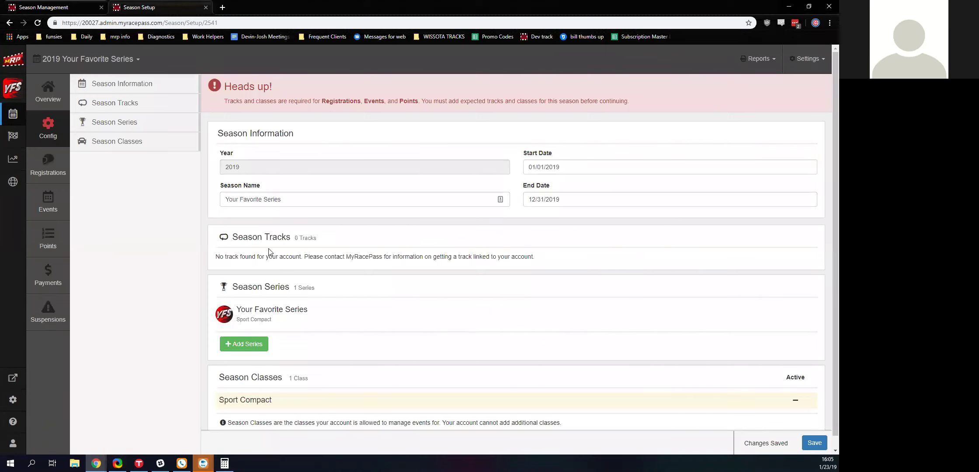
scroll(269, 251, "down", 1)
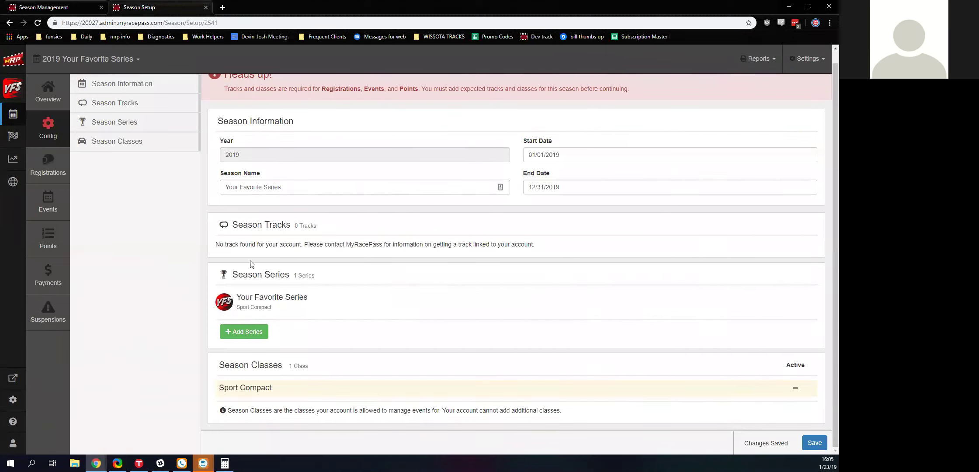
left_click(61, 7)
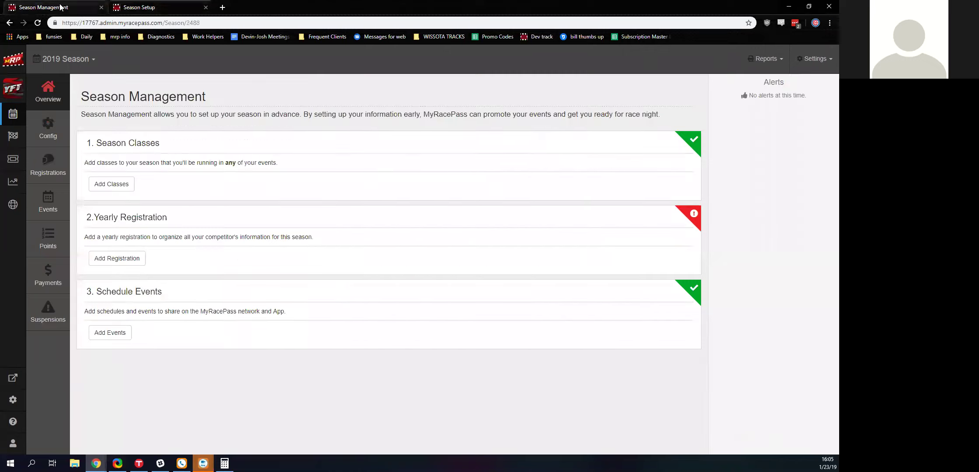
- Search all series for 'Your F' and add Your Favorite Series to the track's 2019 season
left_click(113, 184)
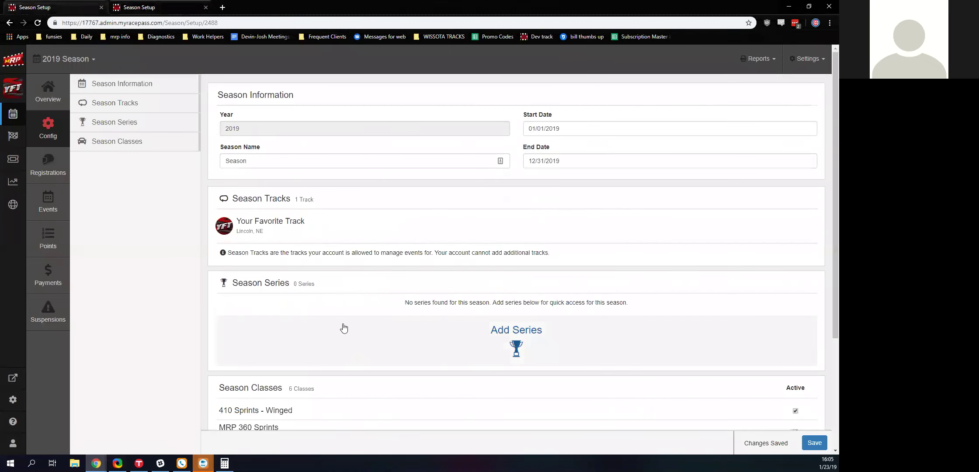
left_click(340, 346)
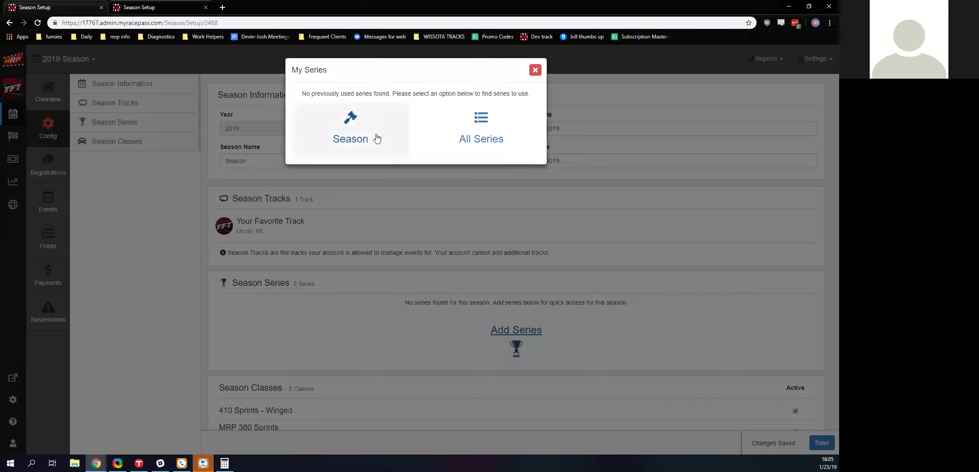
left_click(481, 131)
left_click(408, 107)
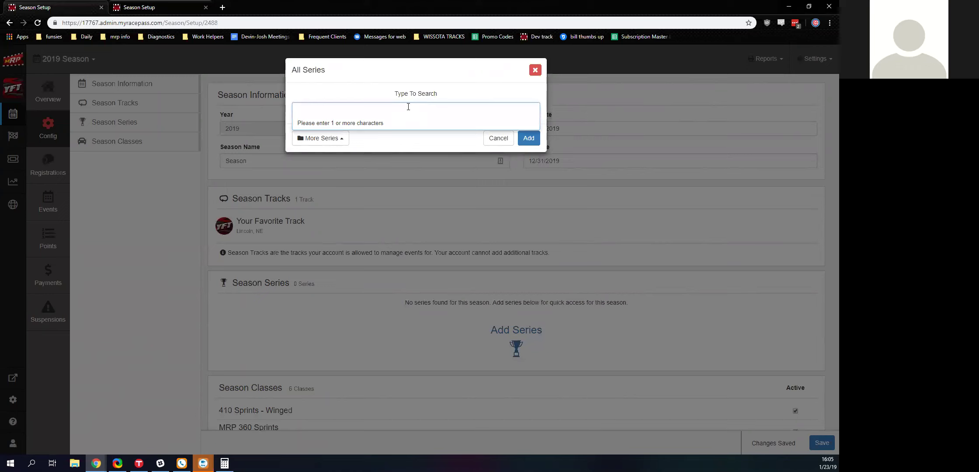
type("Your F")
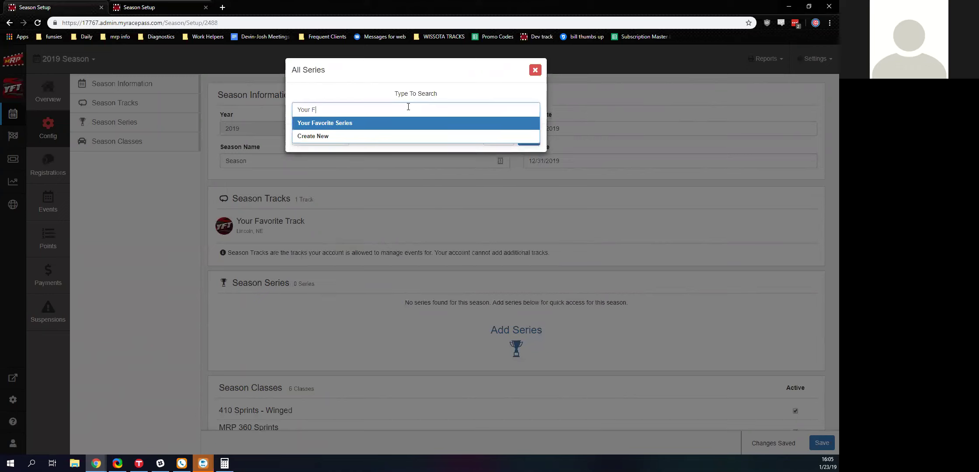
left_click(379, 127)
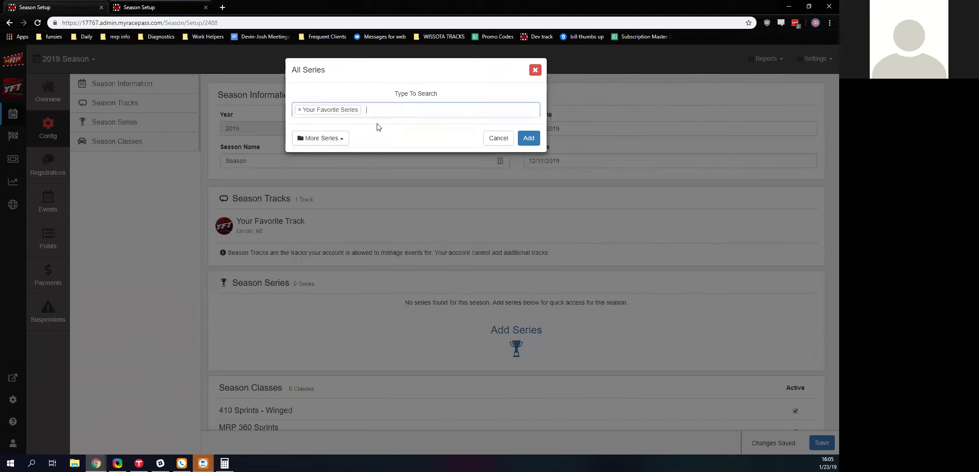
left_click(528, 138)
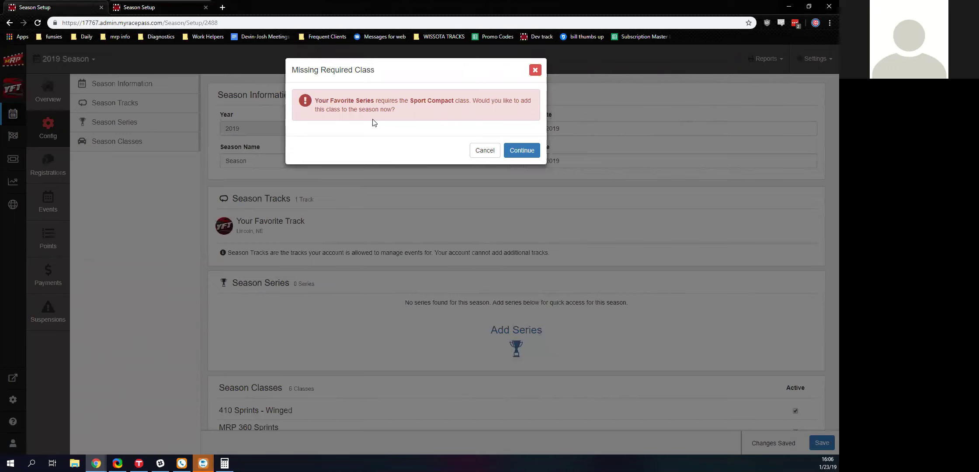
- Add the required Sport Compact class and review the season's seven classes
left_click(522, 150)
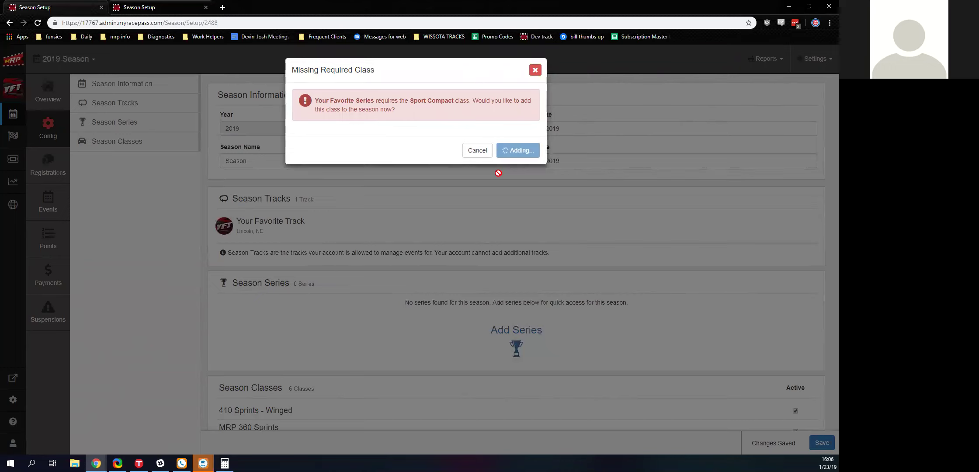
scroll(285, 256, "down", 2)
scroll(285, 256, "down", 2)
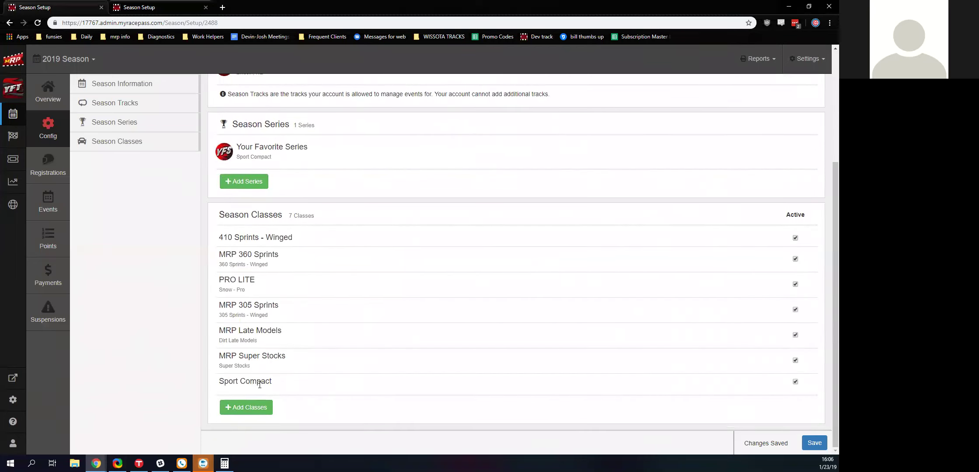
scroll(236, 249, "up", 1)
scroll(319, 271, "down", 1)
- Bring up the account's own classes in My Classes for adding to the season
left_click(250, 415)
scroll(371, 188, "down", 3)
scroll(322, 209, "up", 3)
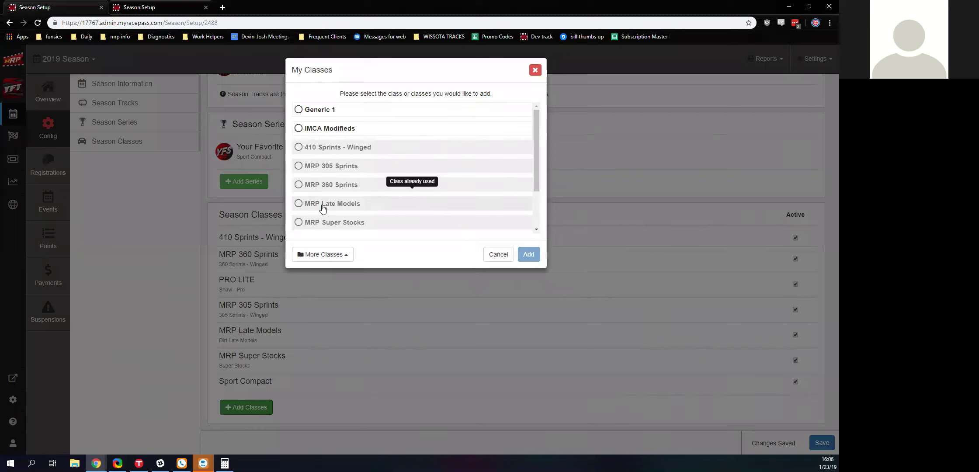
- Browse the Season Classes from the 2018 season as a class source
left_click(322, 255)
left_click(323, 215)
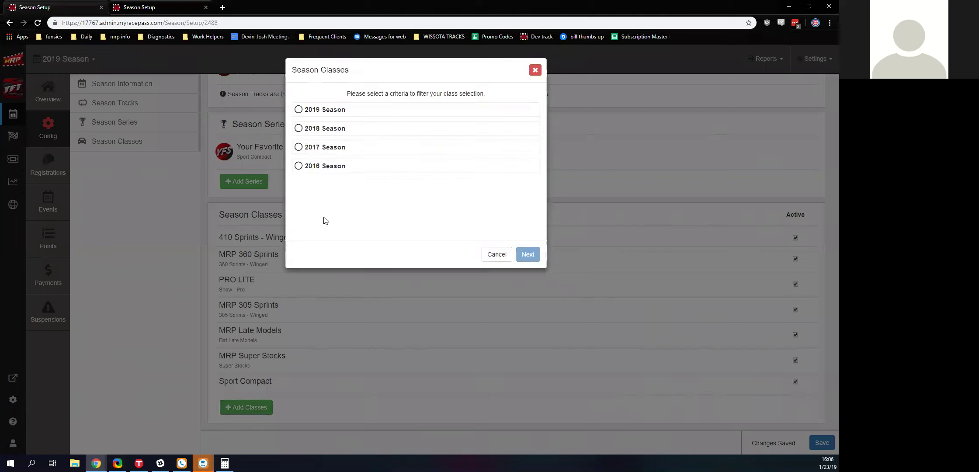
left_click(310, 113)
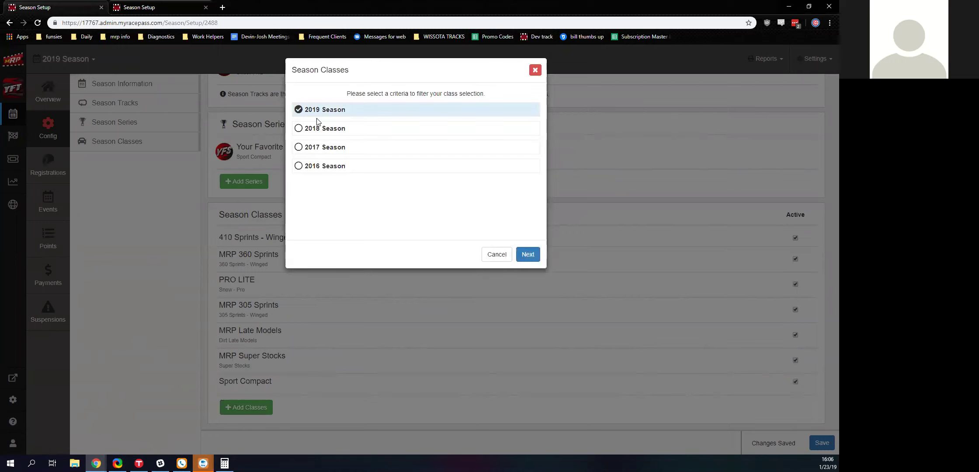
left_click(318, 126)
left_click(528, 255)
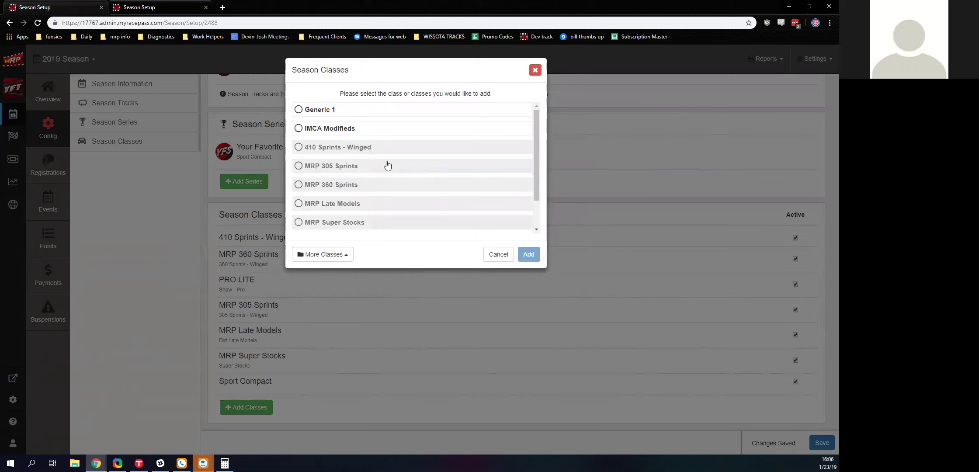
scroll(385, 166, "down", 2)
- Check the Sanction Classes list, then close it without adding anything
left_click(349, 257)
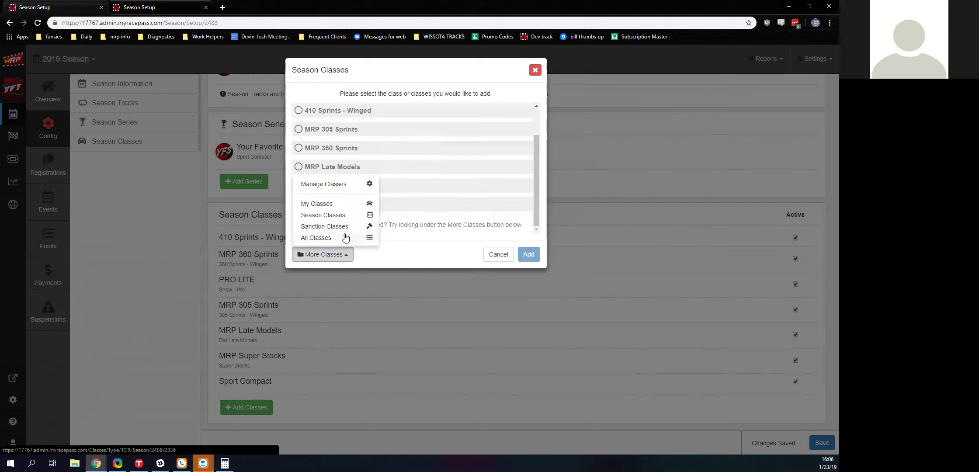
left_click(326, 227)
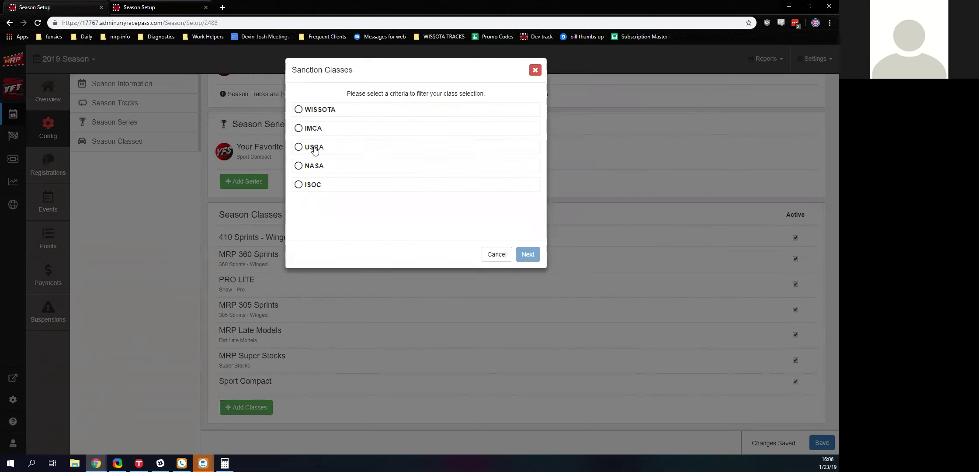
key("Escape")
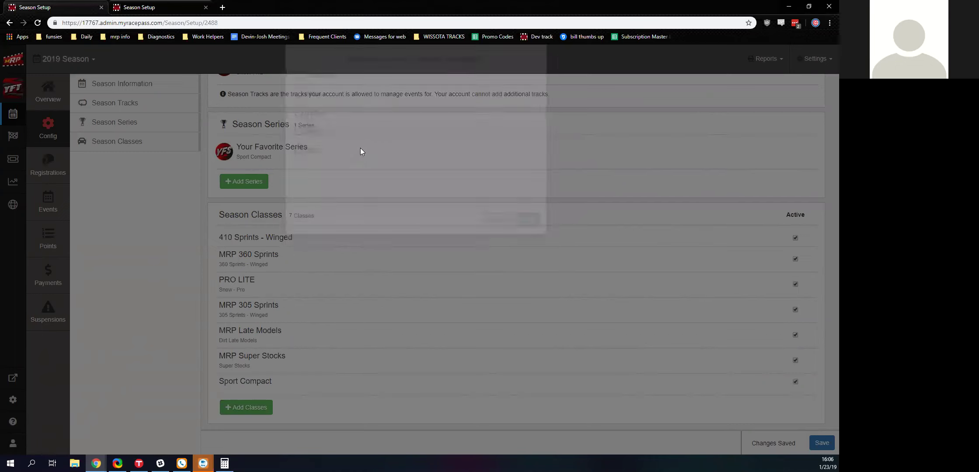
- Show the Boats category in All Classes: Formula 1, Formula Lights and J-Hydro
left_click(262, 407)
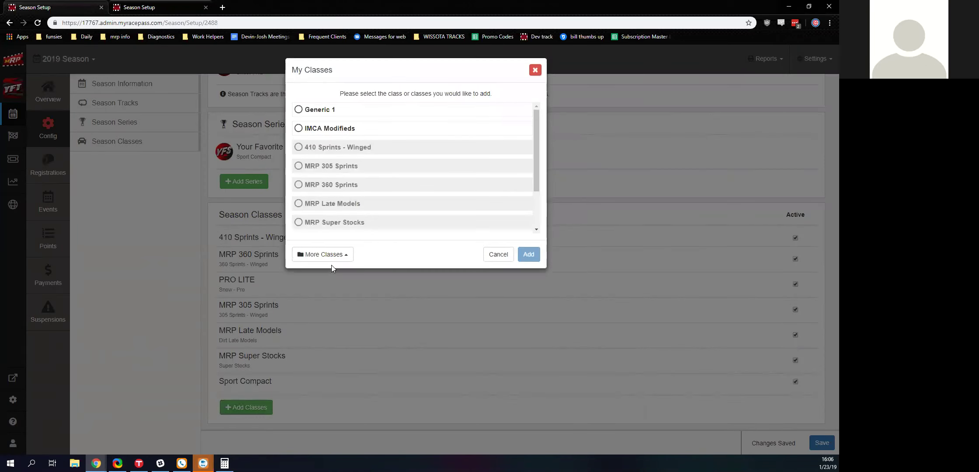
left_click(323, 255)
left_click(318, 238)
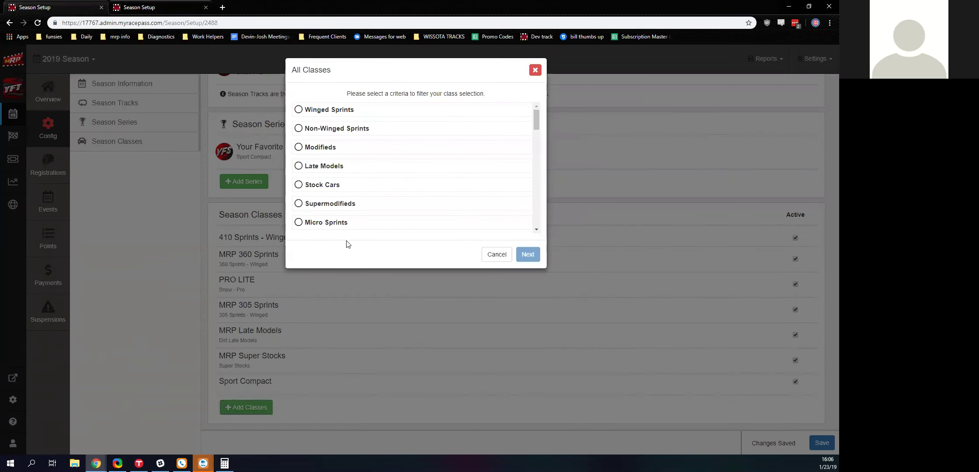
scroll(341, 131, "down", 1)
scroll(341, 131, "down", 10)
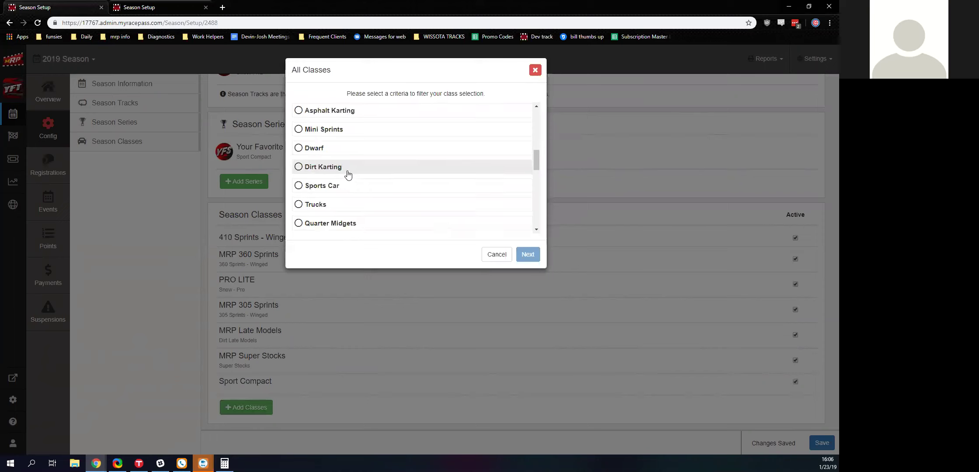
left_click(332, 189)
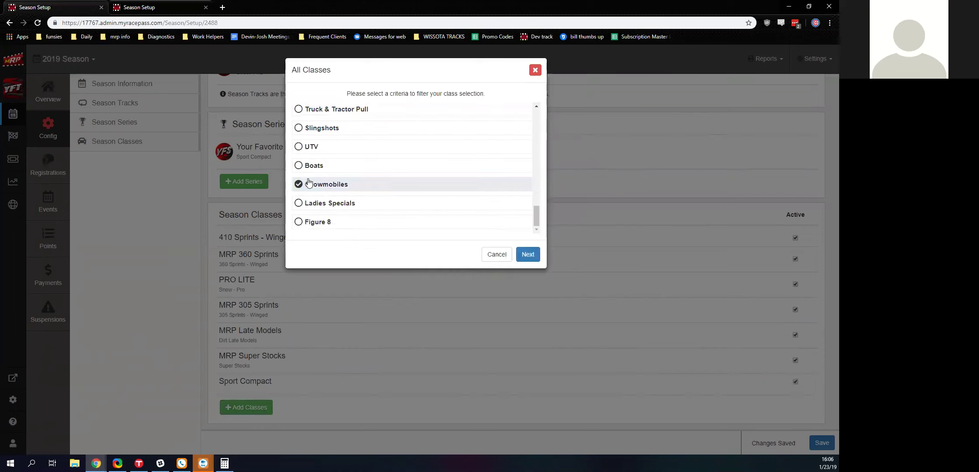
left_click(348, 169)
key("Return")
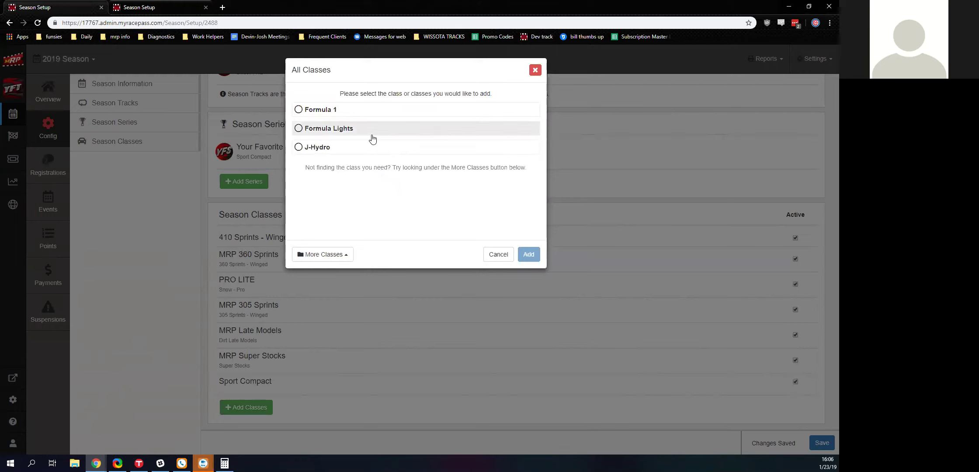
left_click(337, 254)
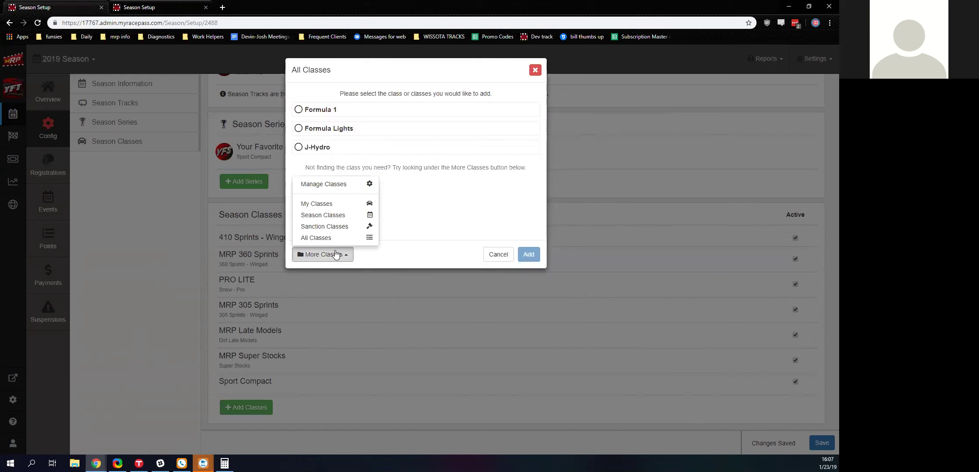
- Open Manage Classes in a new tab, close it, and dismiss the All Classes picker
left_click(326, 184)
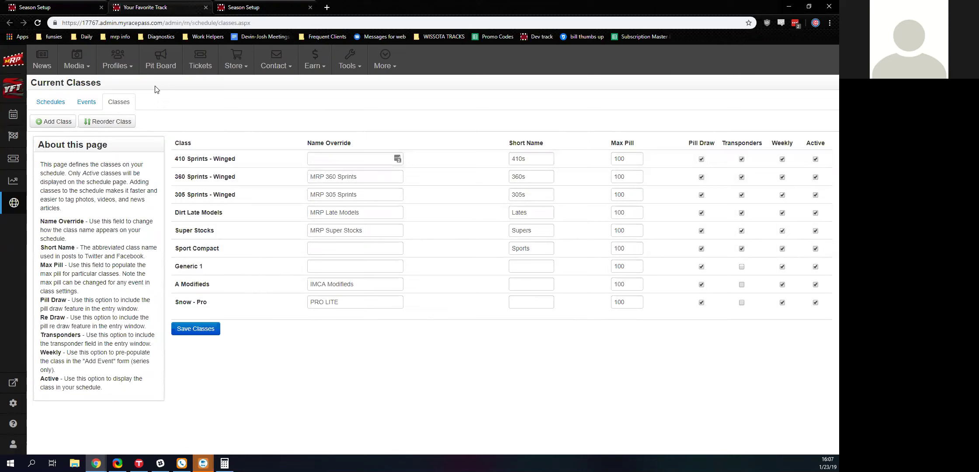
left_click(205, 7)
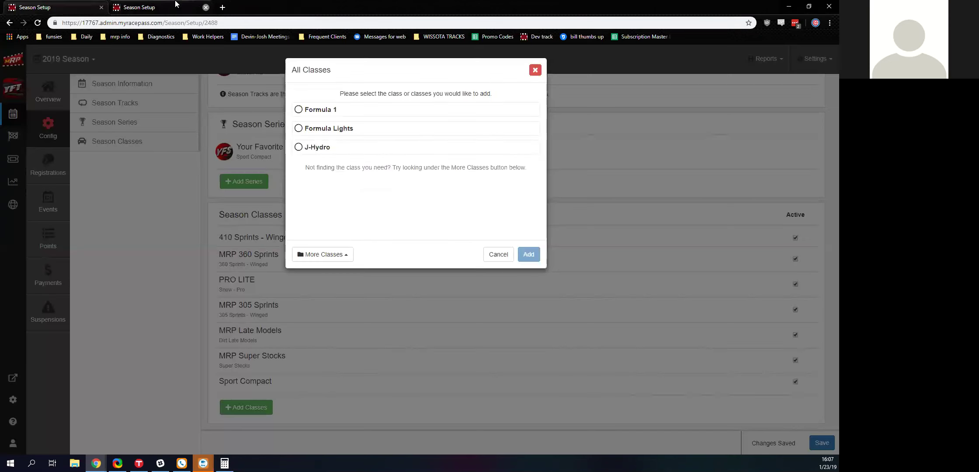
left_click(535, 70)
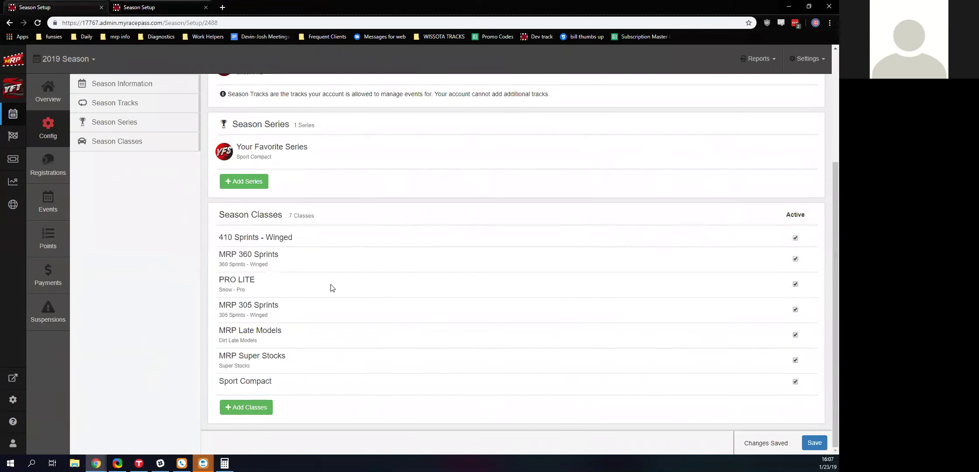
- Reload Season Setup via Config, then go to the 2019 Season Management overview
scroll(331, 284, "up", 3)
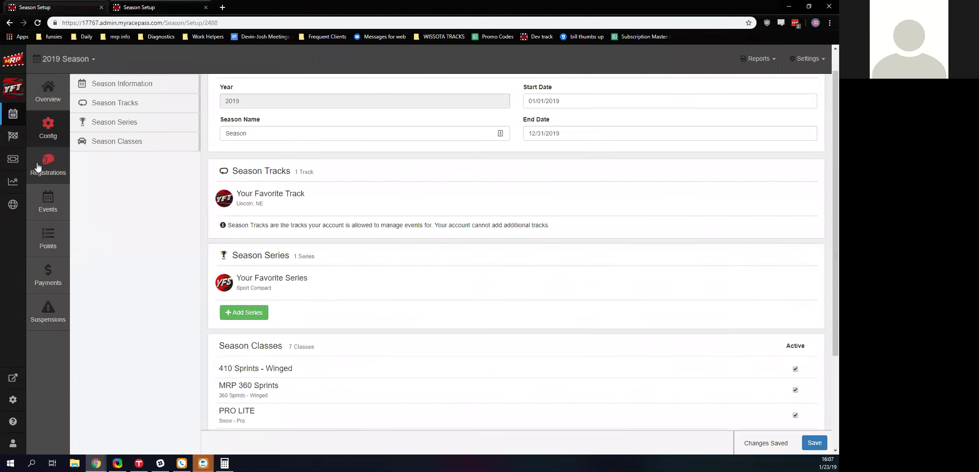
left_click(47, 125)
left_click(48, 103)
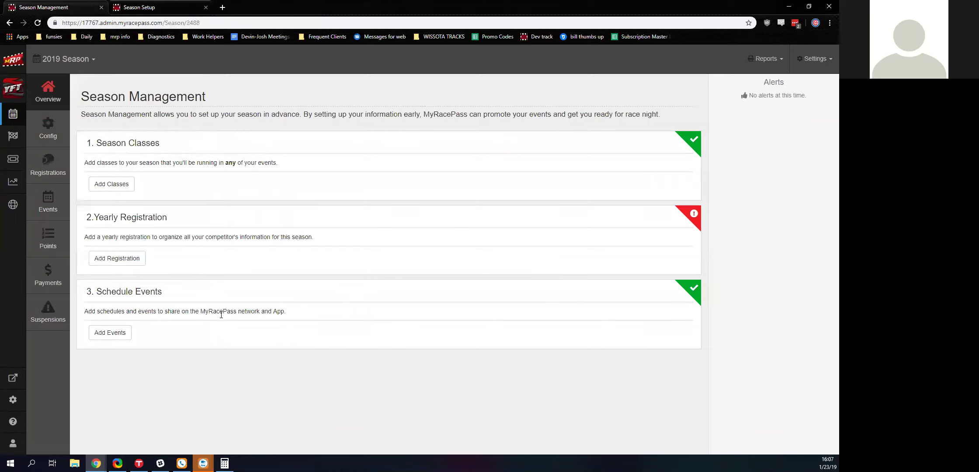
- Start a new registration with Yearly Registration chosen as its type
left_click(108, 259)
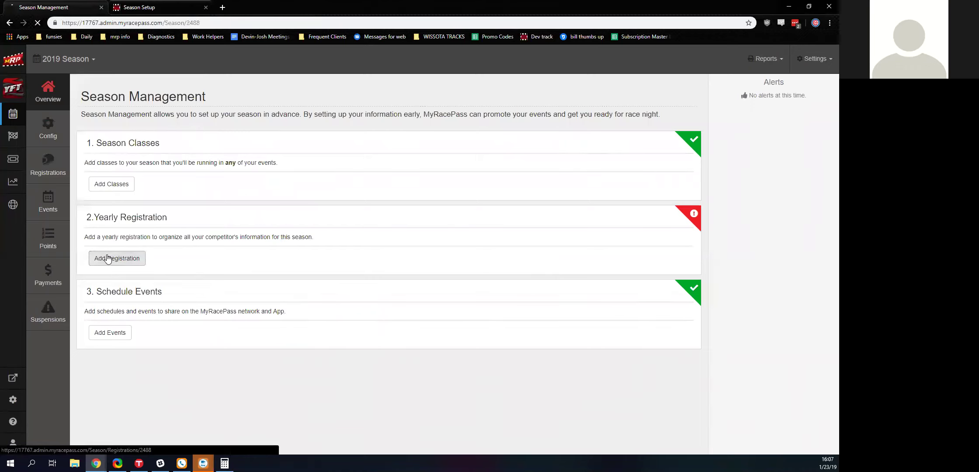
left_click(409, 151)
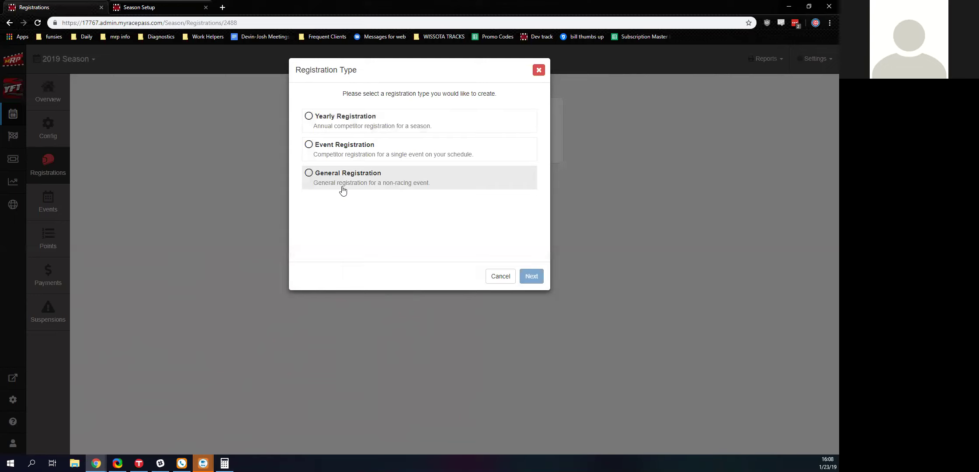
left_click(334, 132)
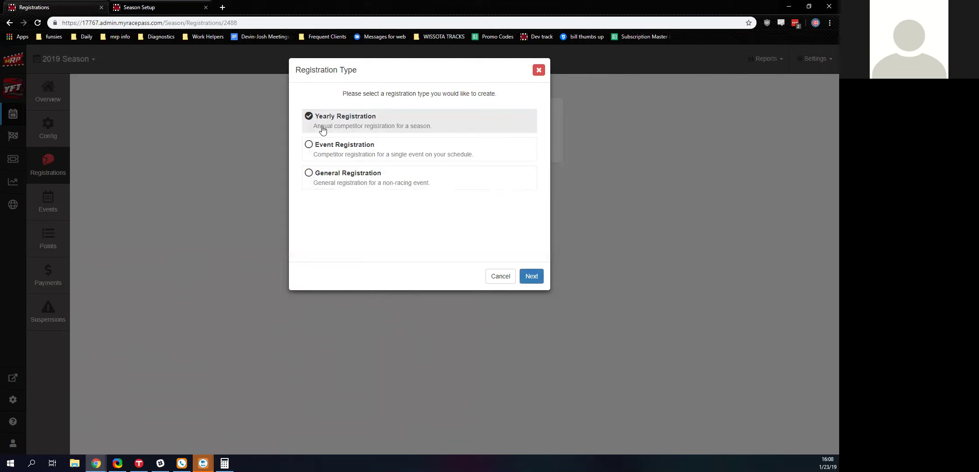
key("Return")
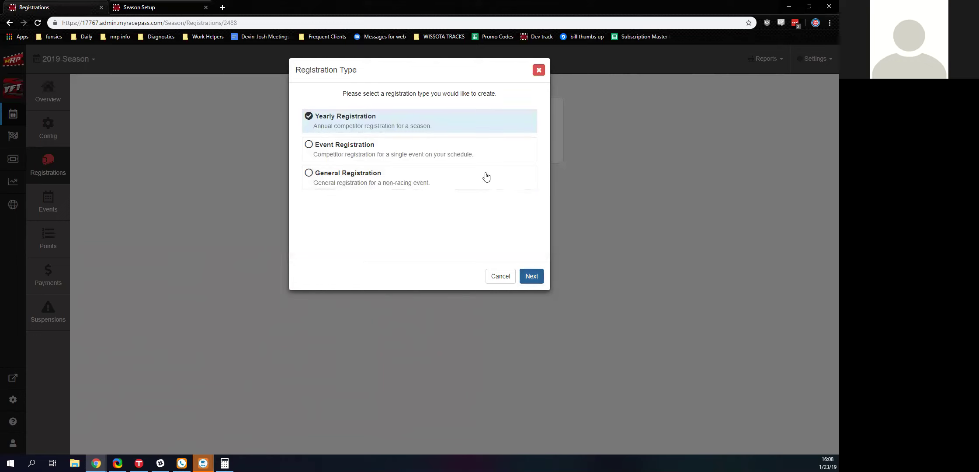
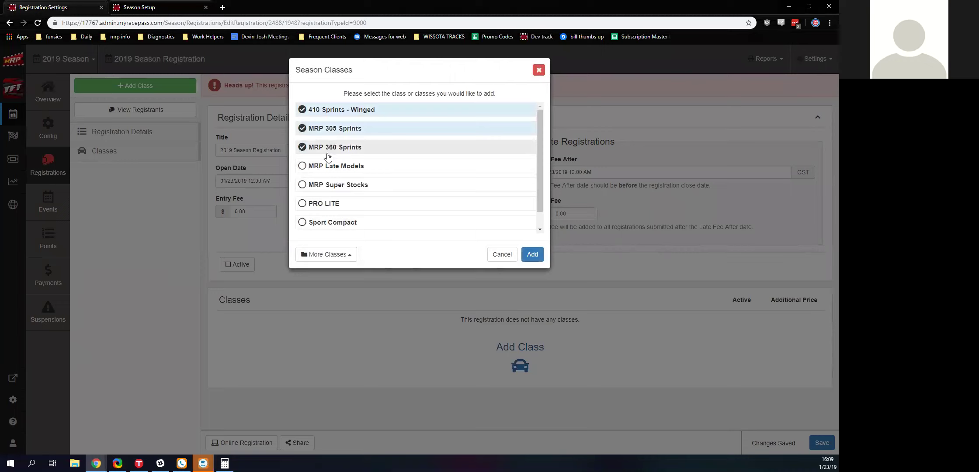
- Tick MRP Late Models, MRP Super Stocks and PRO LITE, leave Sport Compact unticked, and add them
left_click(315, 187)
scroll(311, 229, "down", 1)
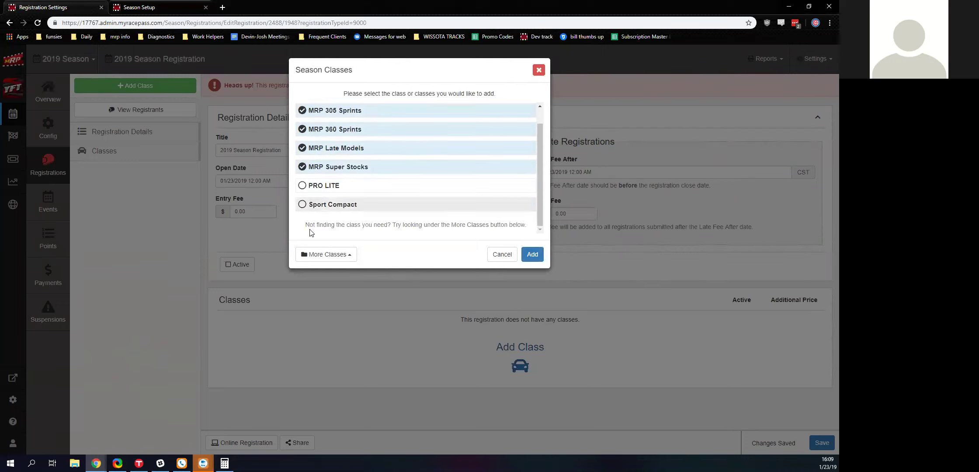
left_click(323, 187)
left_click(329, 205)
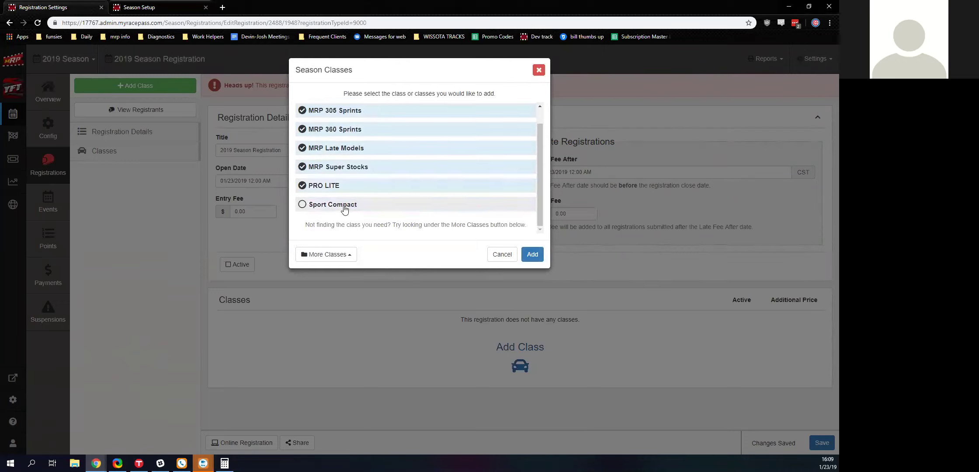
left_click(342, 206)
key("Return")
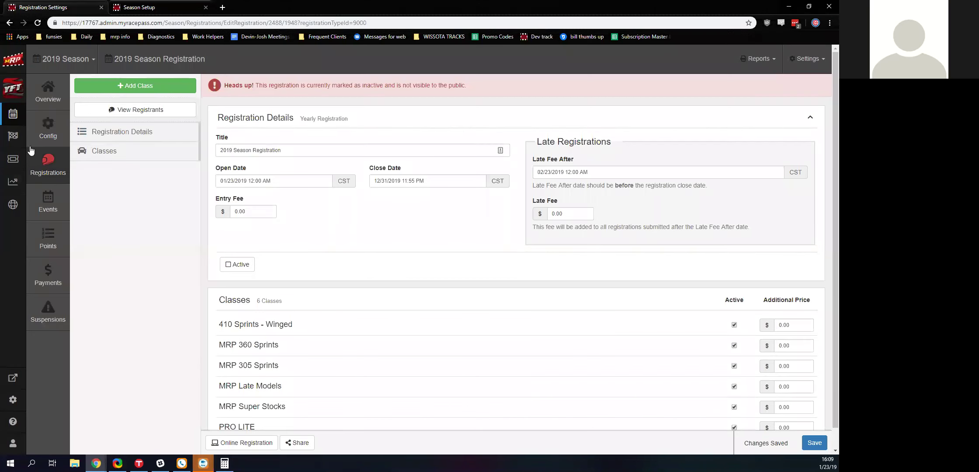
scroll(481, 271, "down", 1)
scroll(588, 301, "up", 1)
scroll(602, 302, "down", 1)
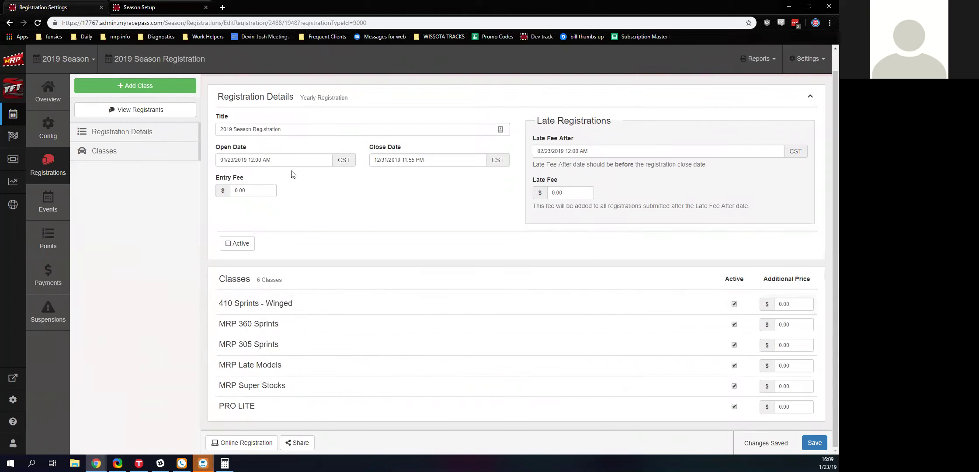
- Activate the 2019 Season Registration, preview its online registration form, then save the changes via Share
left_click(245, 243)
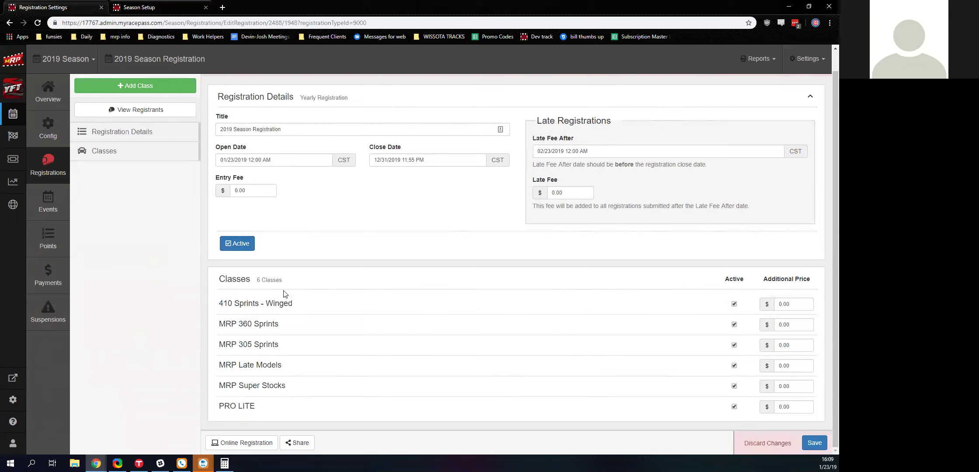
left_click(238, 445)
scroll(299, 222, "down", 2)
scroll(299, 224, "down", 15)
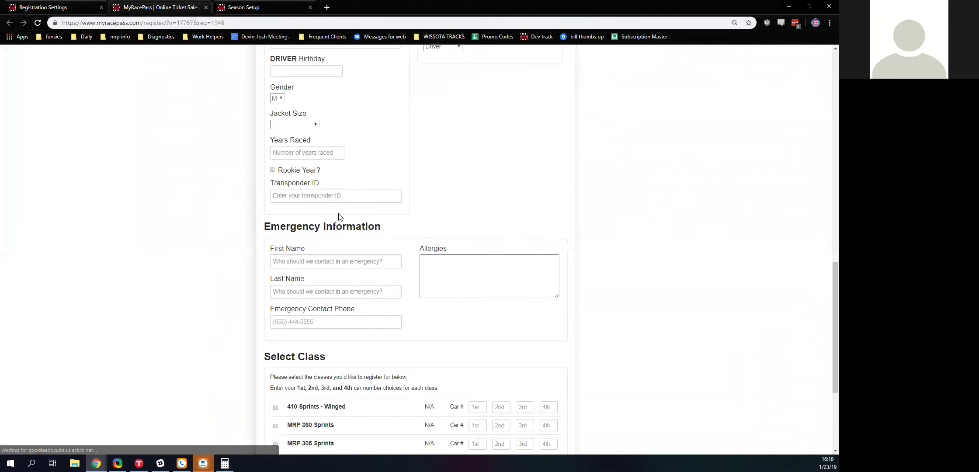
scroll(338, 256, "down", 4)
scroll(340, 256, "up", 20)
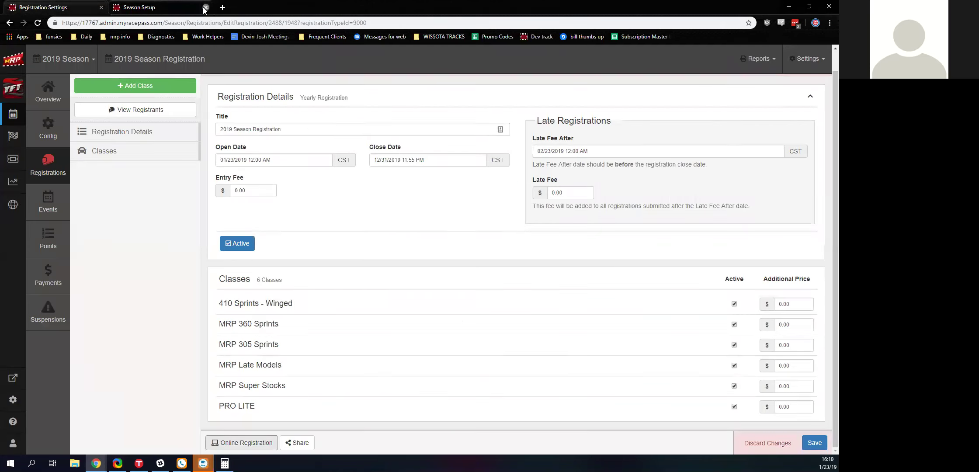
left_click(206, 8)
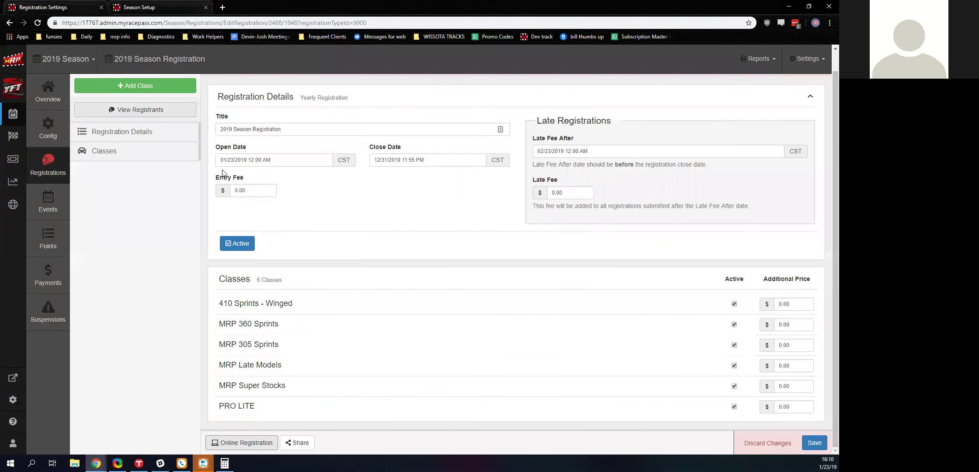
left_click(295, 444)
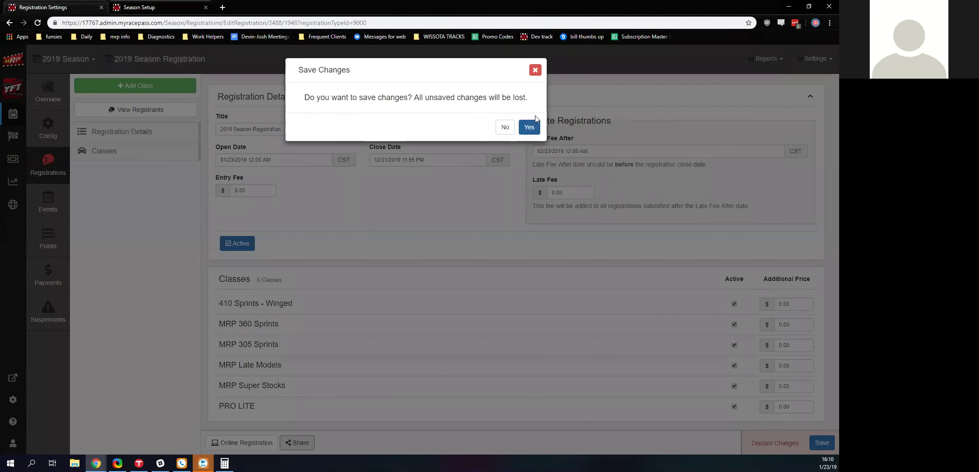
left_click(530, 127)
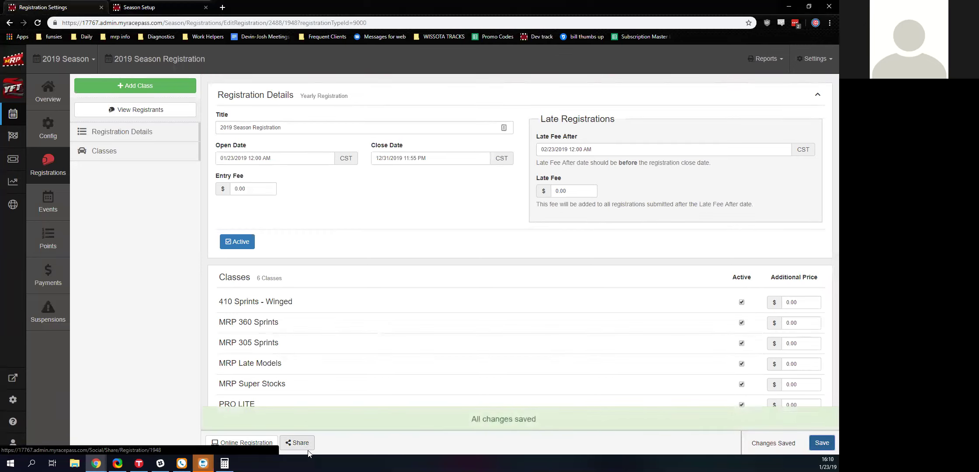
- Start adding a registrant and pick the competitor by name from the suggestions
left_click(163, 111)
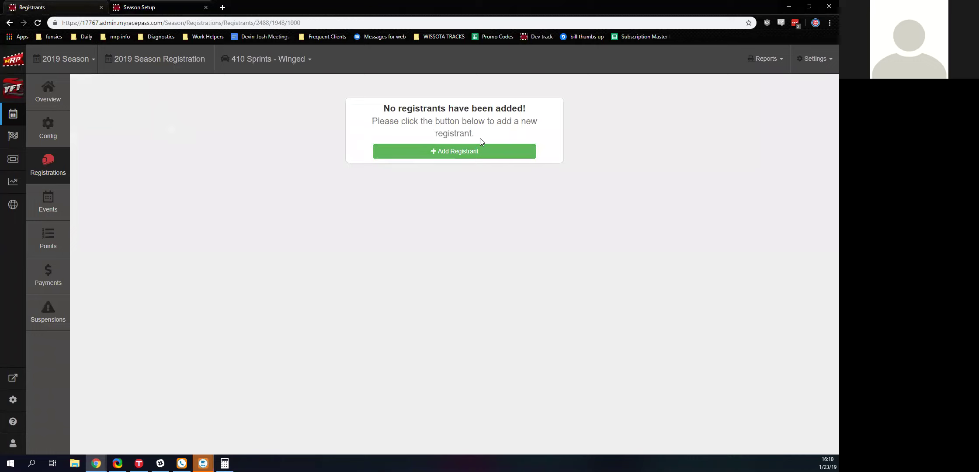
left_click(502, 151)
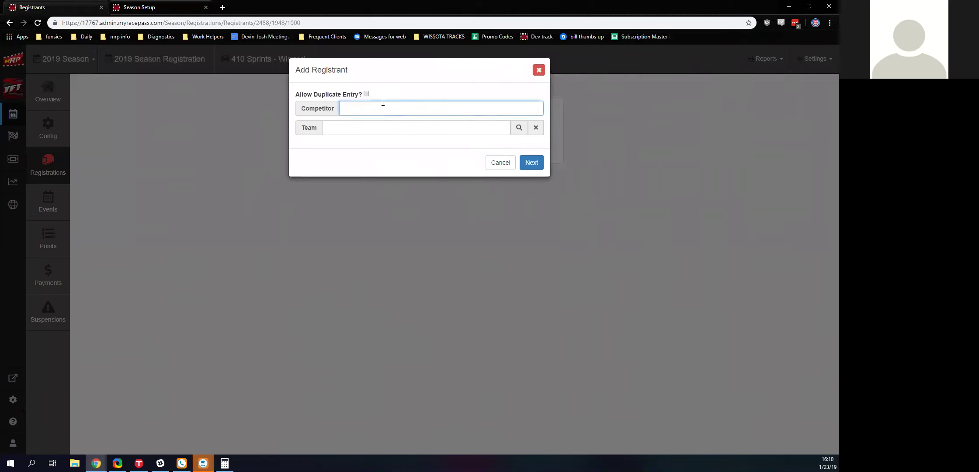
type("Cor")
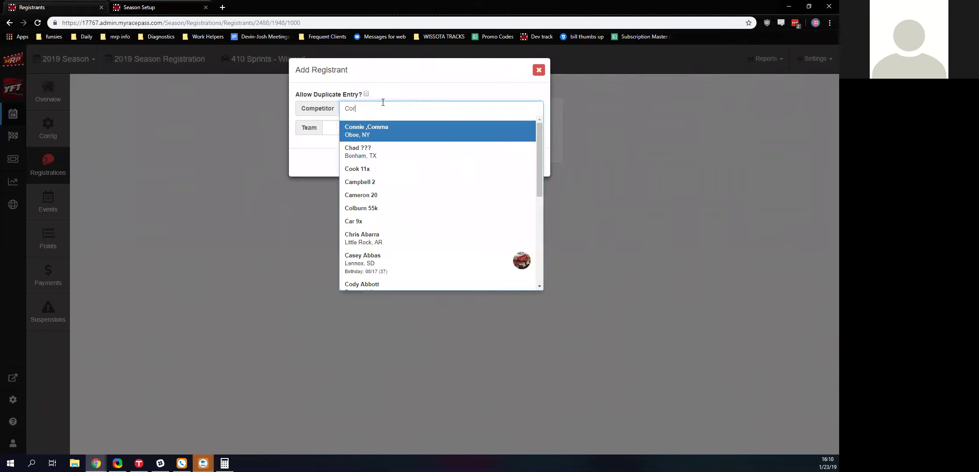
type("ey Col")
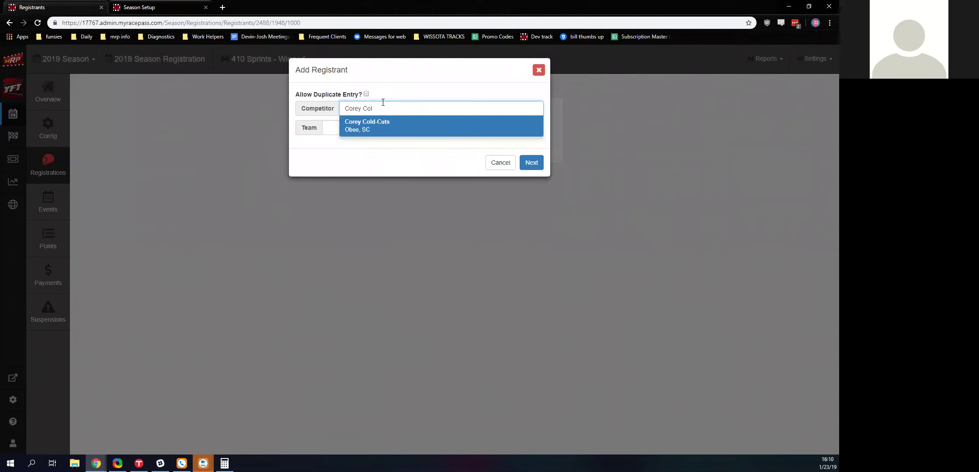
left_click(400, 129)
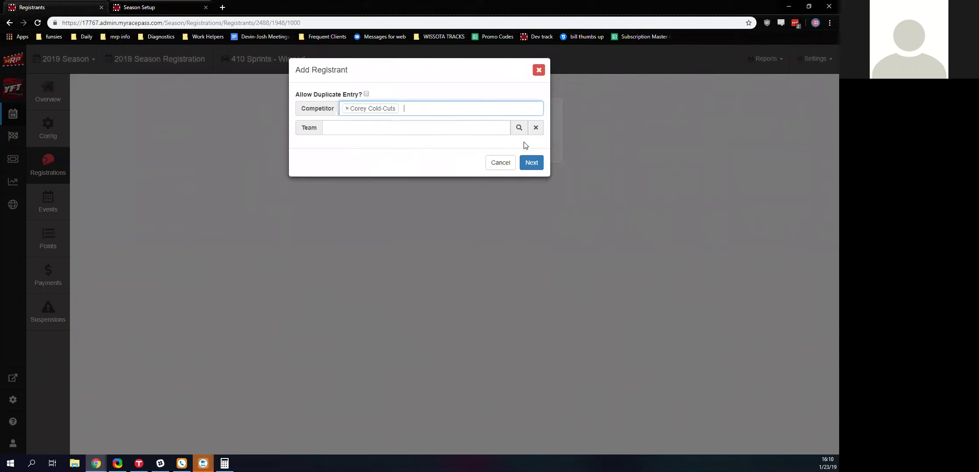
left_click(530, 169)
- Finish the competitor's 410 Sprints - Winged registration and list registrants for All Classes
left_click(344, 127)
left_click(337, 110)
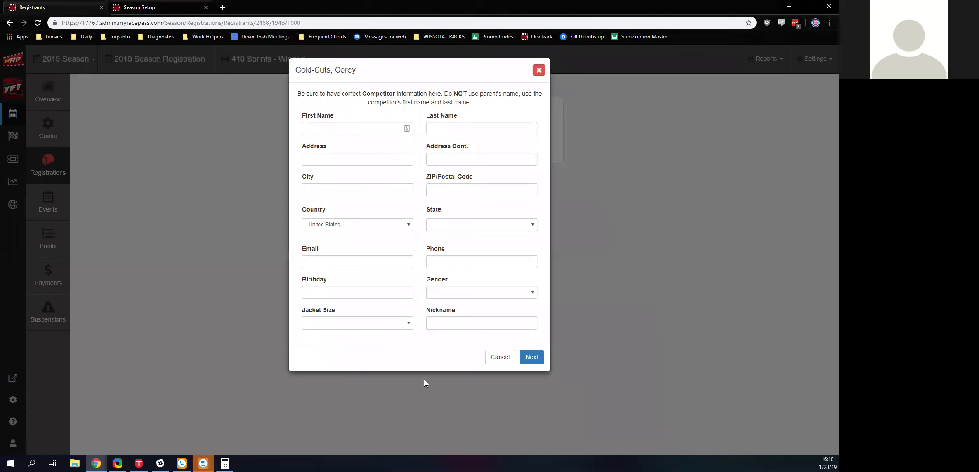
left_click(539, 71)
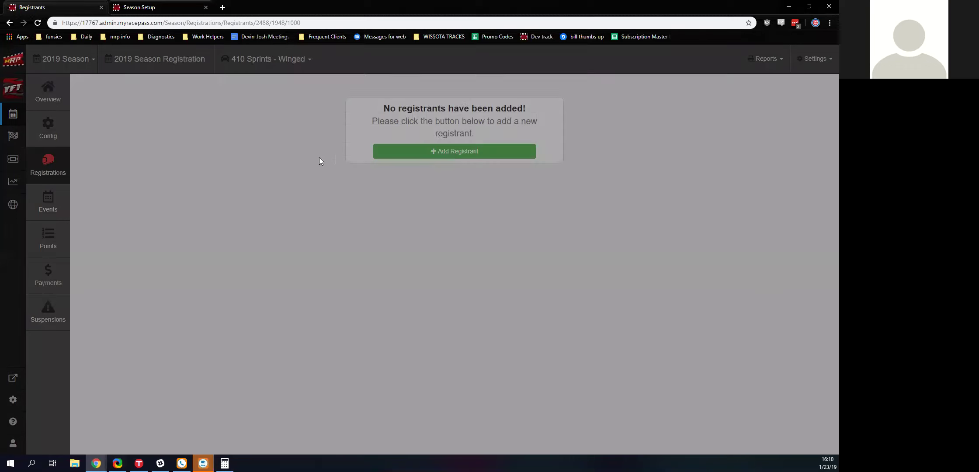
left_click(251, 70)
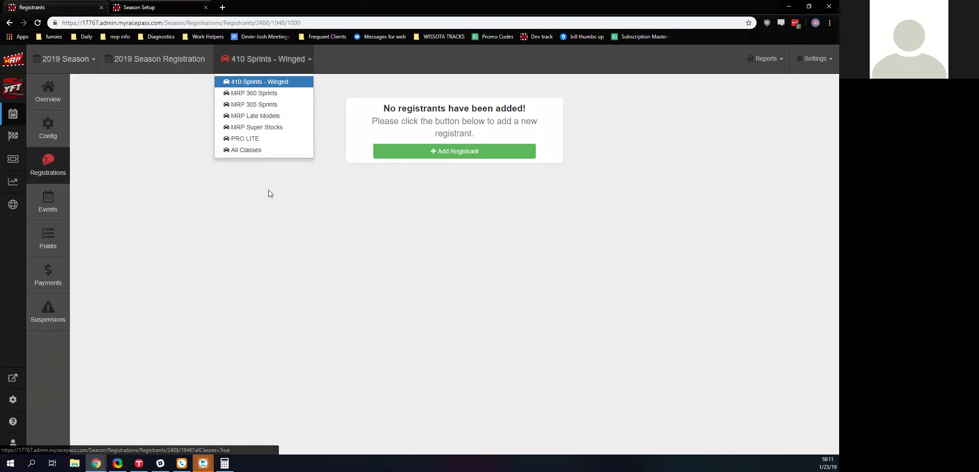
left_click(238, 150)
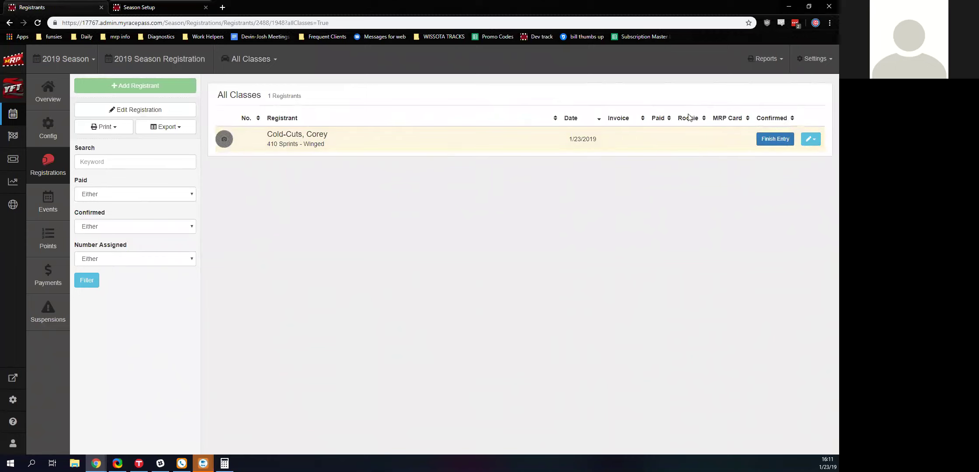
- Change the registrant's class from 410 Sprints - Winged to MRP 305 Sprints
left_click(812, 140)
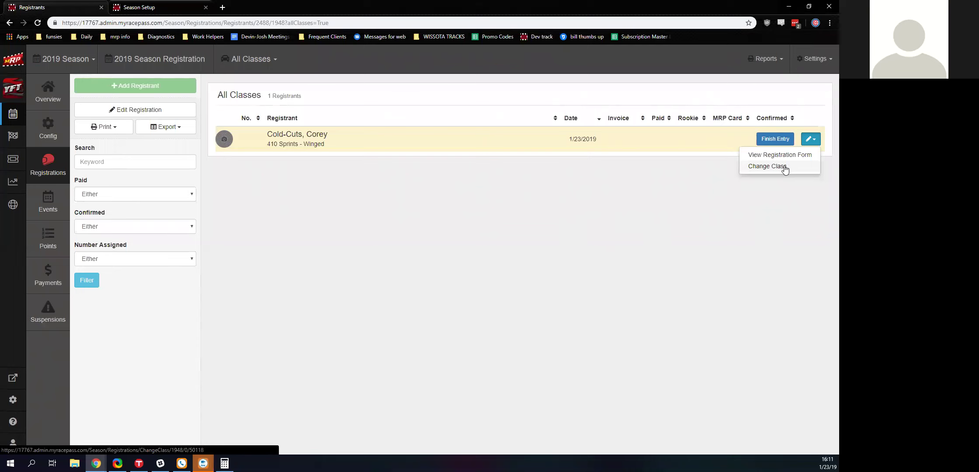
left_click(768, 169)
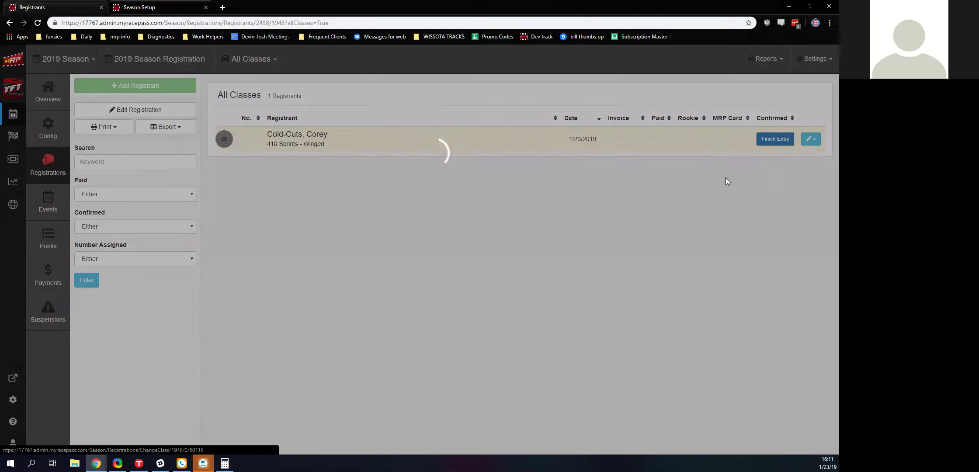
left_click(404, 120)
left_click(402, 160)
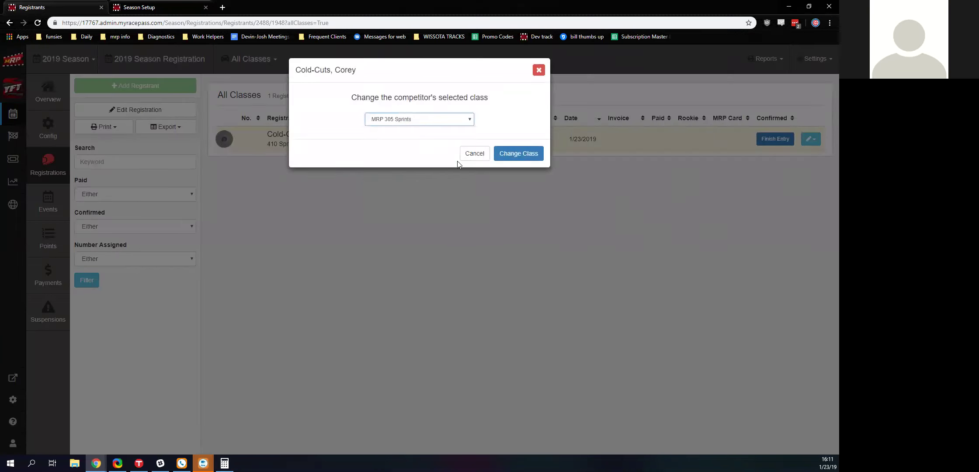
left_click(524, 154)
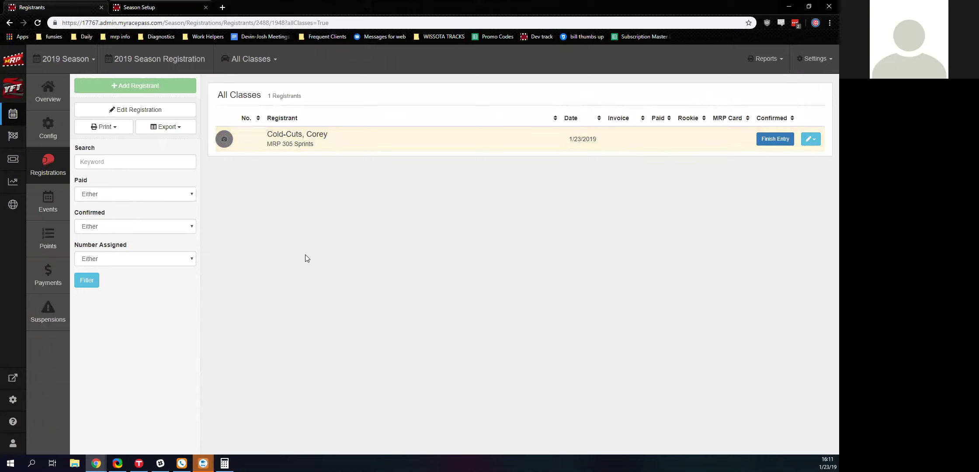
- Go to Events and scroll through the 2019 schedules for Your Favorite Track and Test 1
left_click(59, 200)
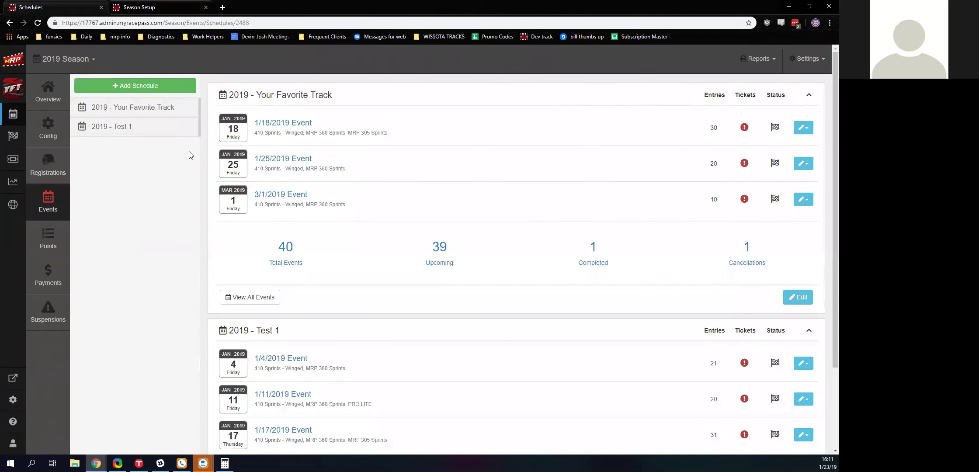
scroll(339, 276, "down", 2)
scroll(383, 393, "up", 3)
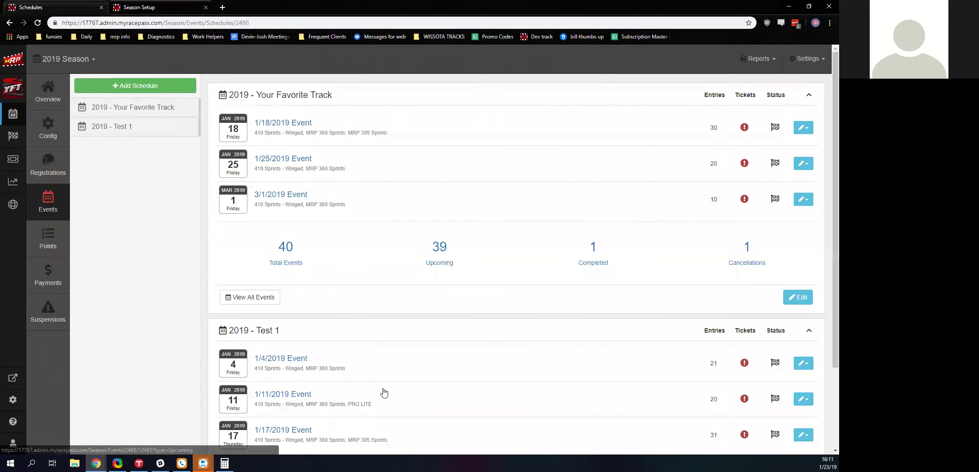
scroll(345, 332, "down", 3)
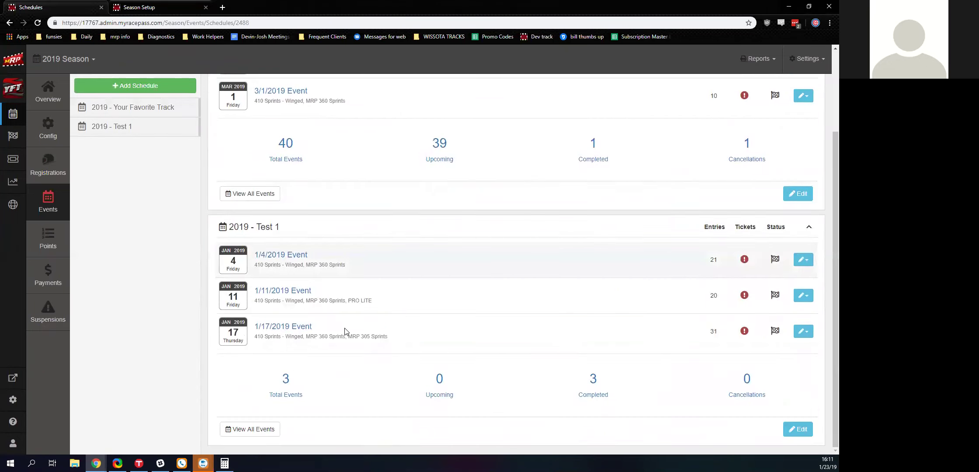
scroll(345, 332, "up", 3)
scroll(214, 205, "down", 3)
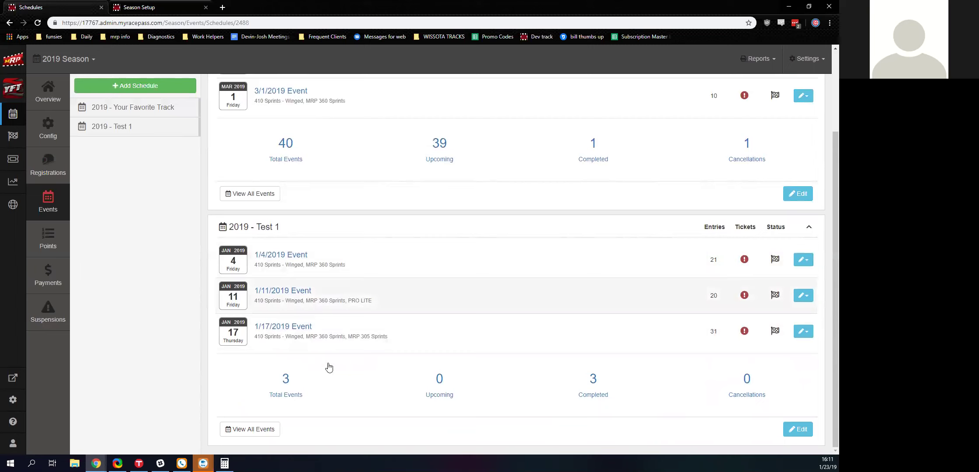
scroll(329, 367, "up", 3)
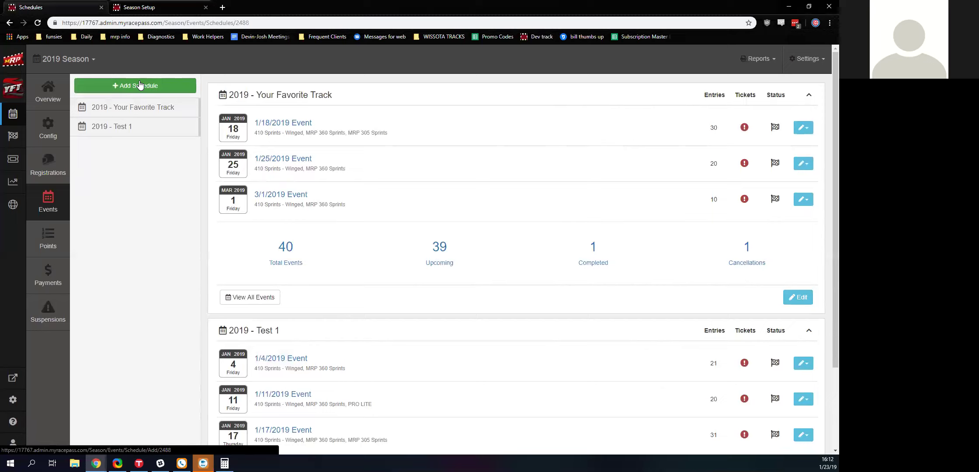
- List all Your Favorite Track events, then bring up the Select Event Date calendar via Add Events
left_click(139, 86)
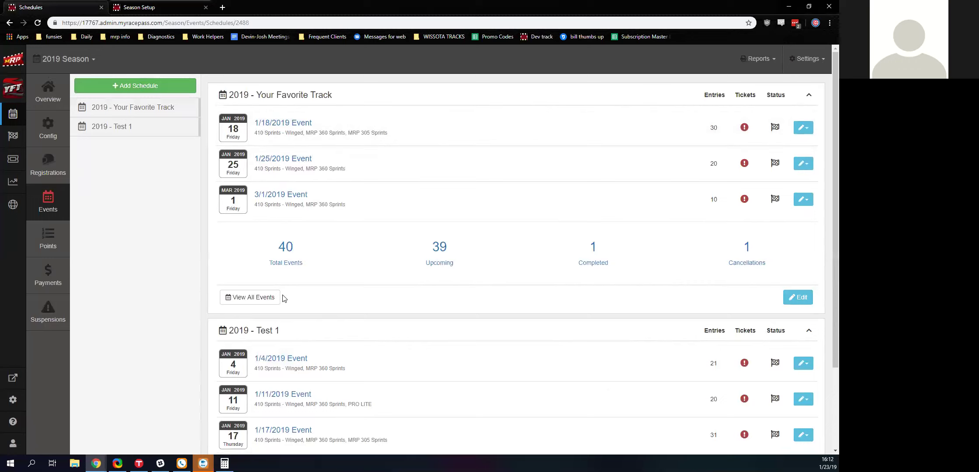
left_click(252, 301)
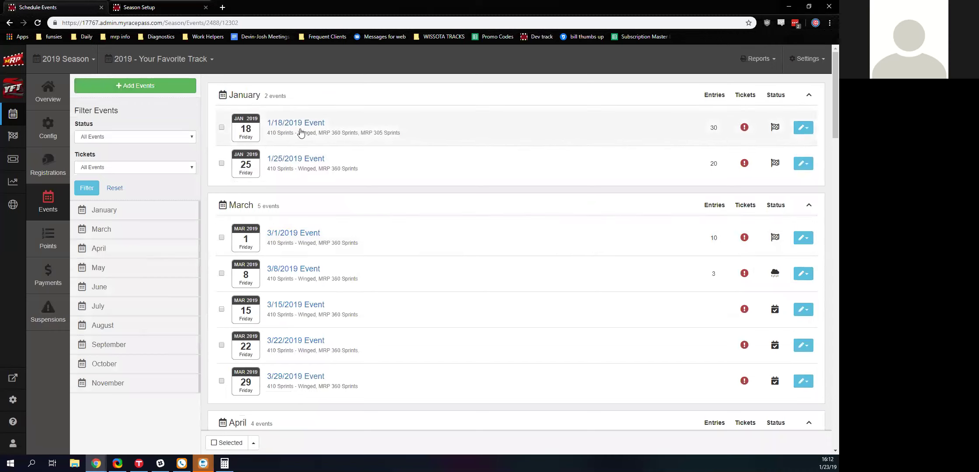
scroll(170, 221, "down", 5)
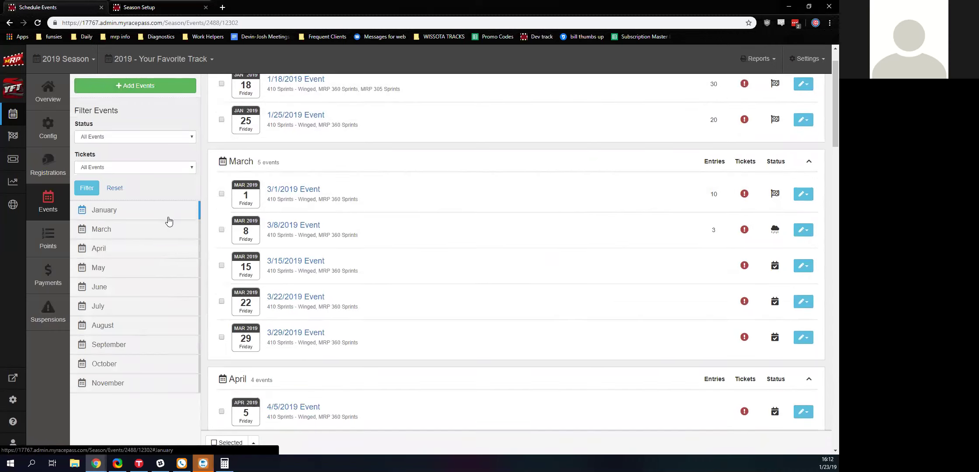
scroll(541, 162, "down", 20)
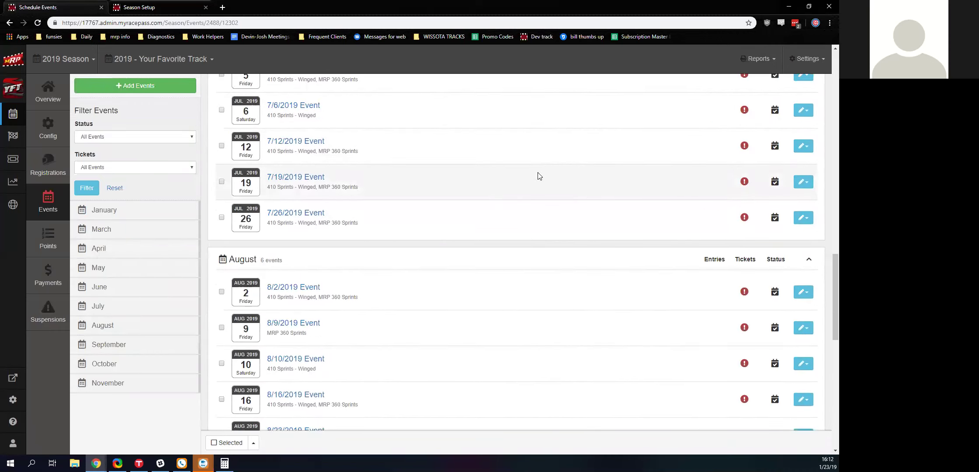
scroll(539, 176, "up", 20)
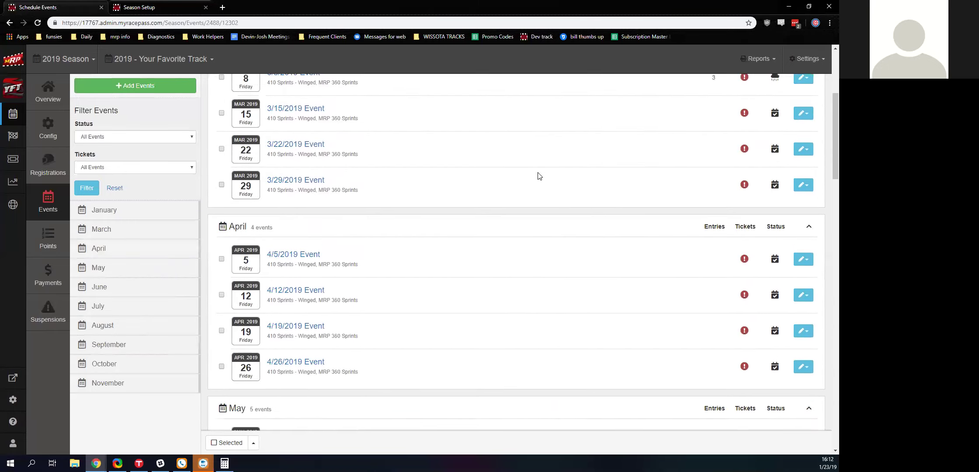
left_click(177, 91)
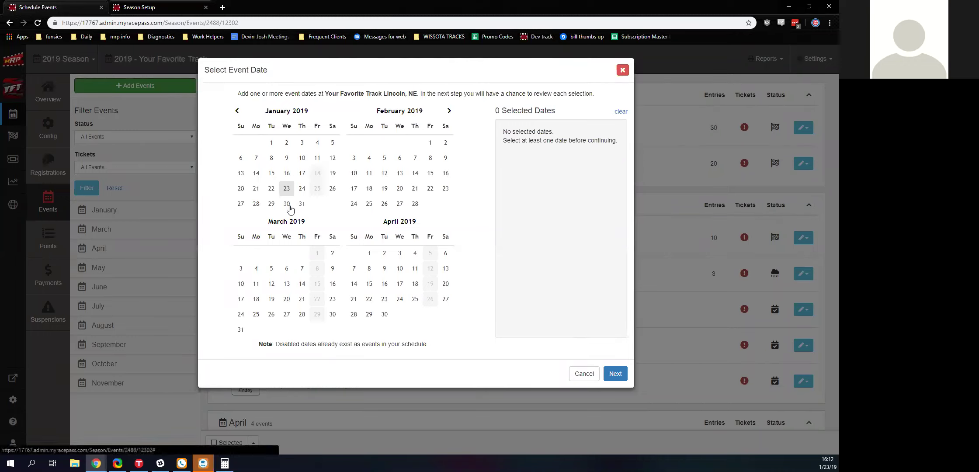
- Select 1, 8, 15 and 22 February as event dates and name the 1 February event Winter Event
left_click(430, 143)
left_click(430, 157)
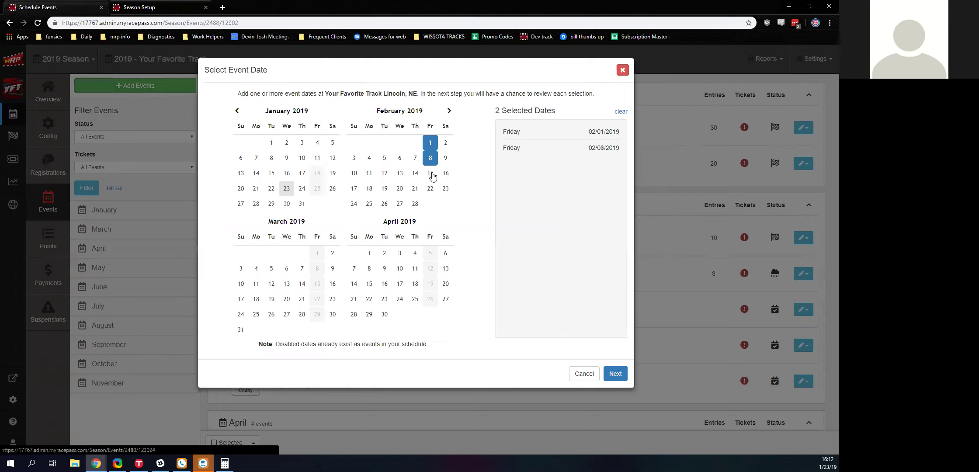
left_click(432, 174)
left_click(430, 189)
left_click(615, 374)
left_click(274, 127)
type("Winter Event")
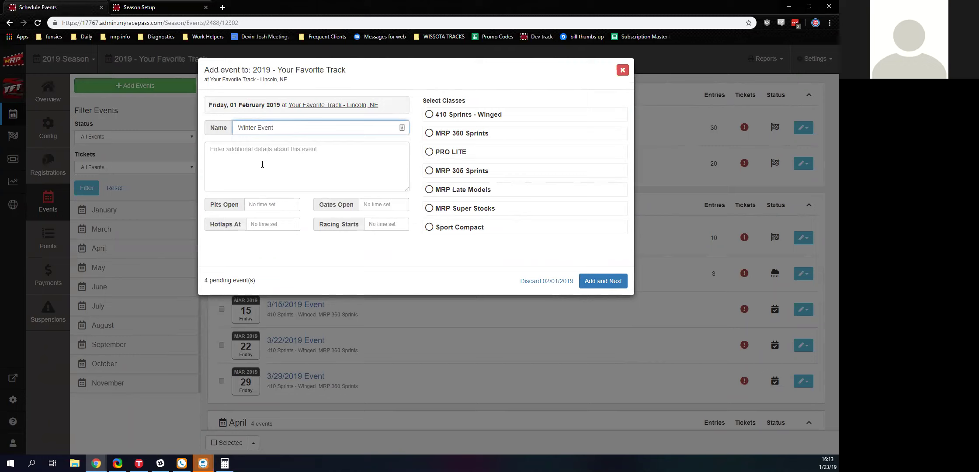
- Set both Pits Open and Gates Open to 4:15 PM
left_click(265, 205)
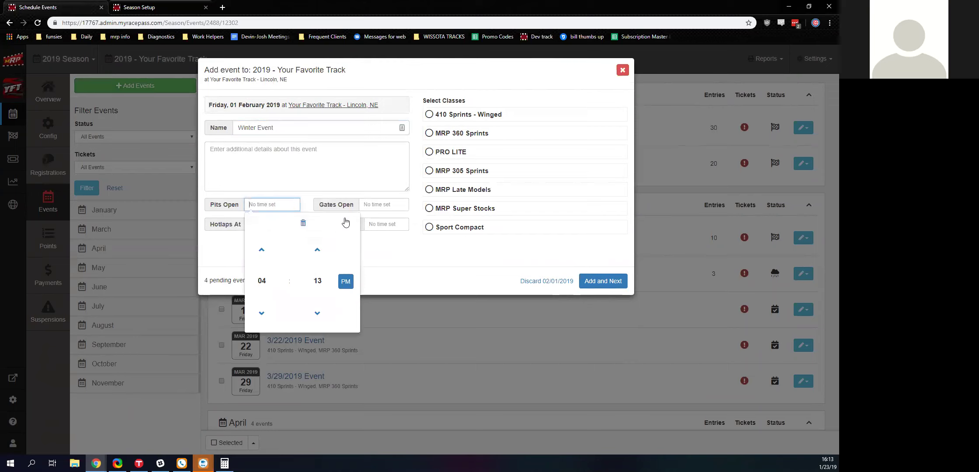
key("Tab")
left_click(317, 251)
left_click(286, 205)
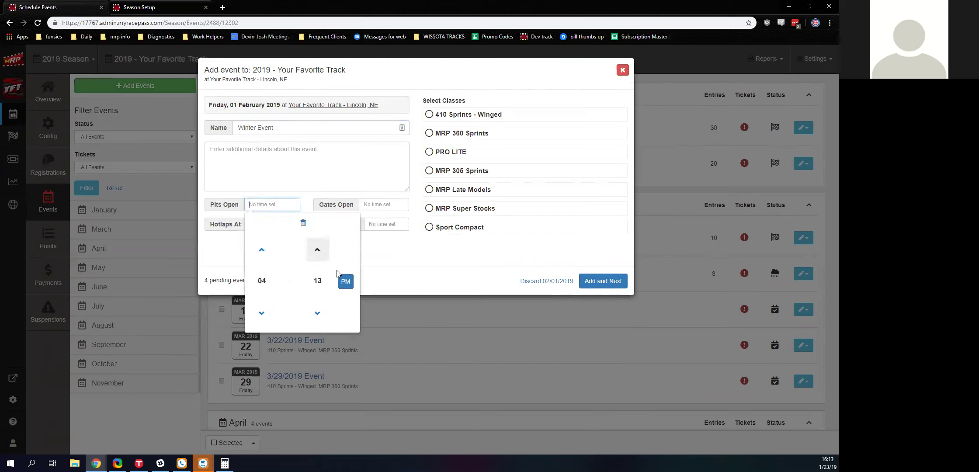
left_click(261, 280)
left_click(262, 273)
key("Tab")
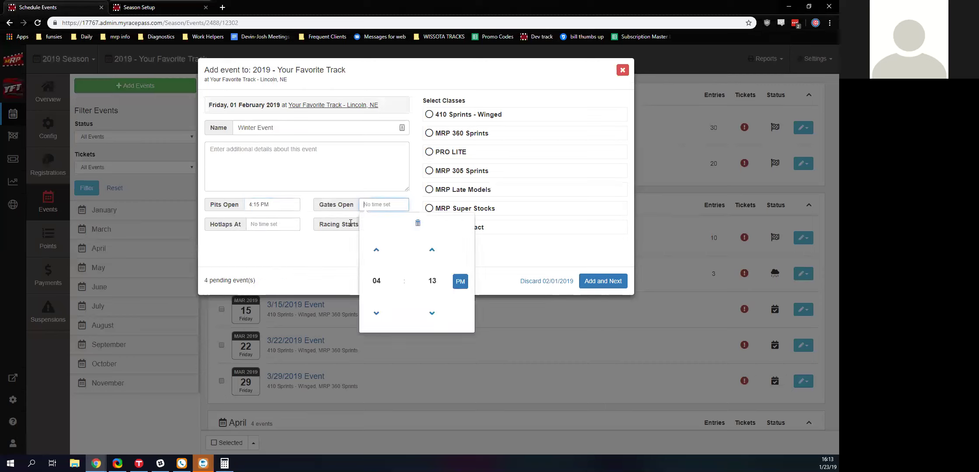
left_click(376, 280)
left_click(377, 273)
left_click(284, 268)
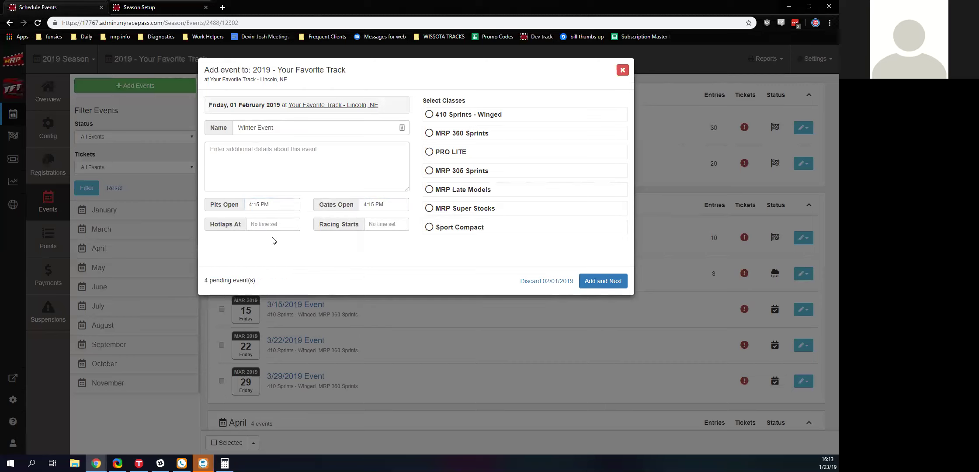
- Add the event with six classes: 410 Sprints - Winged, MRP 360, PRO LITE, MRP 305, Late Models, Super Stocks
left_click(437, 136)
left_click(433, 118)
left_click(441, 171)
left_click(442, 190)
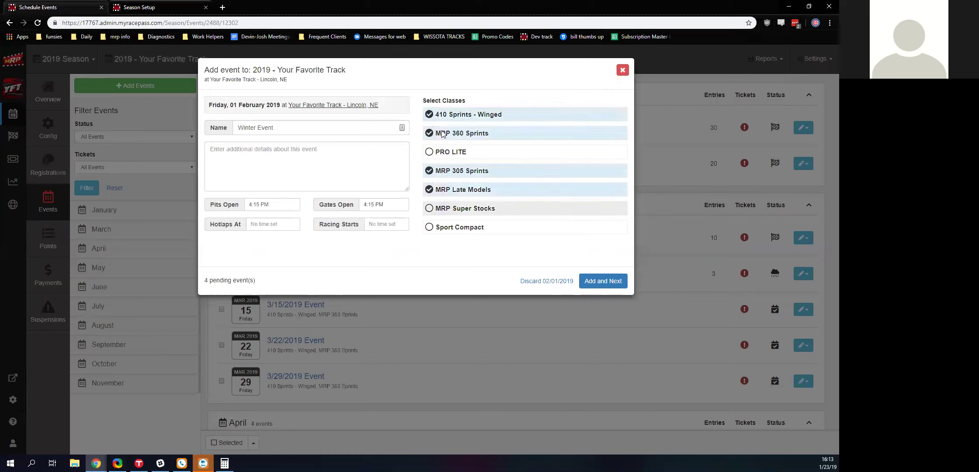
left_click(442, 208)
left_click(442, 152)
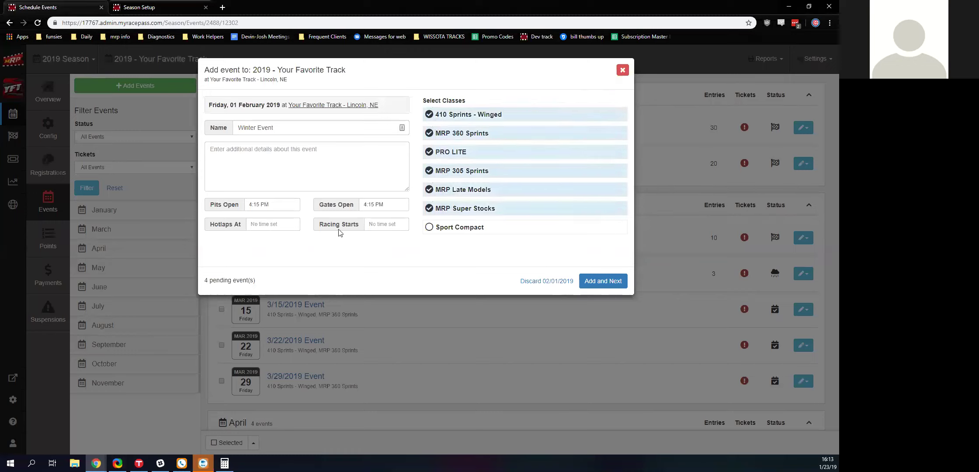
left_click(603, 284)
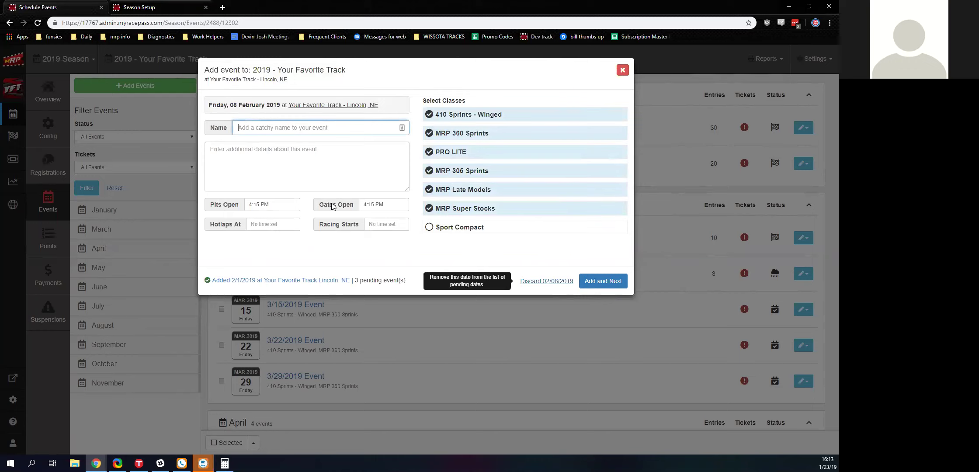
- Skip the remaining pending 8, 15 and 22 February dates and return to the event list
key("Return")
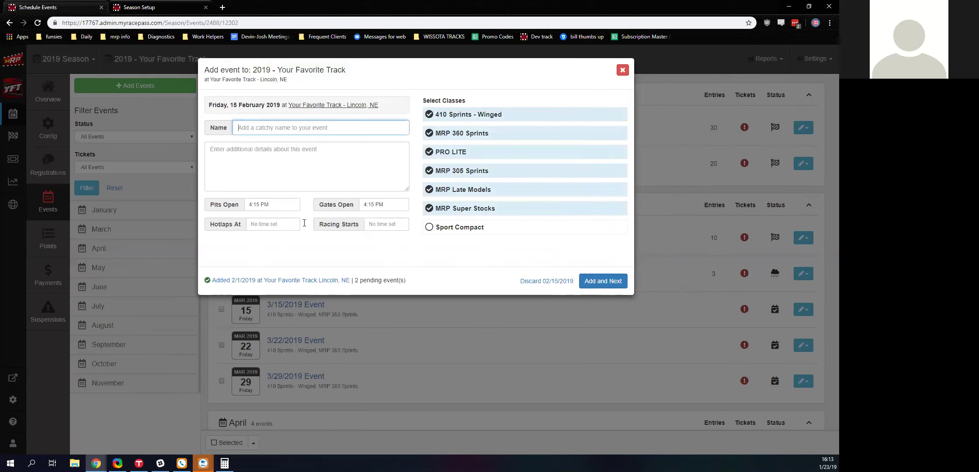
key("Tab")
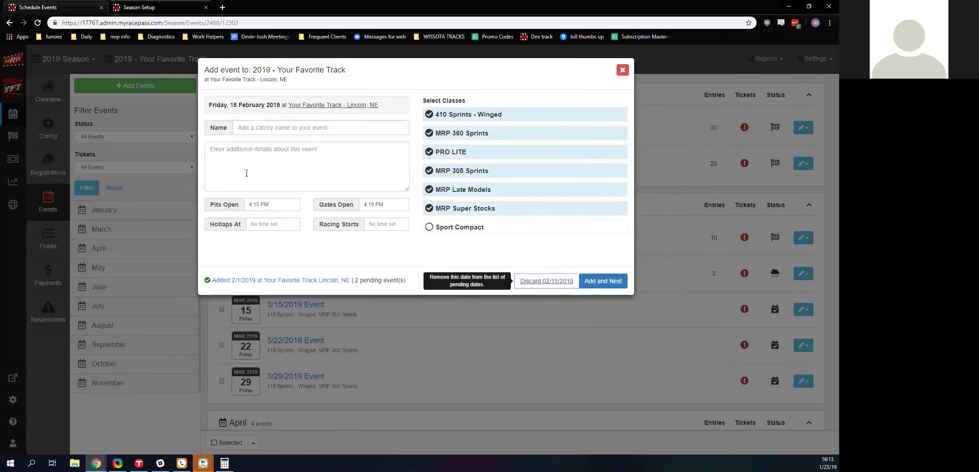
key("Tab")
key("Return")
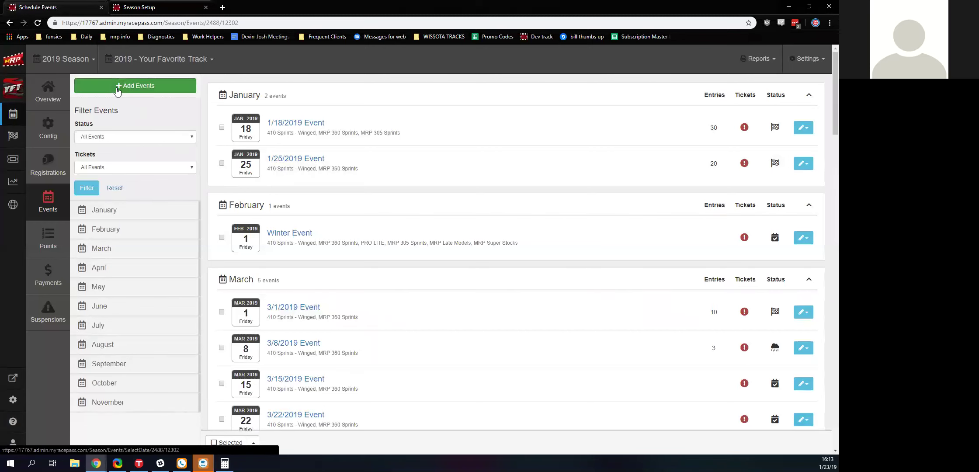
left_click(118, 90)
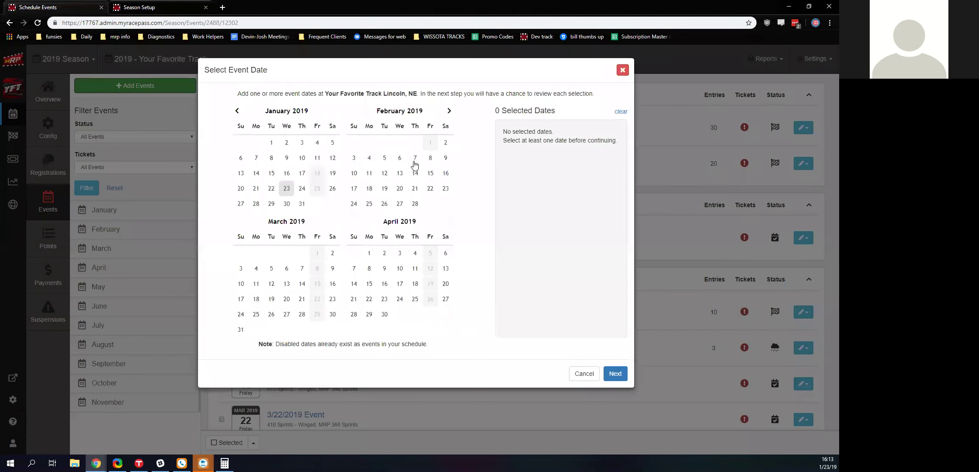
- Select 7 February as an event date, leaving it pending without adding details
left_click(415, 158)
left_click(612, 372)
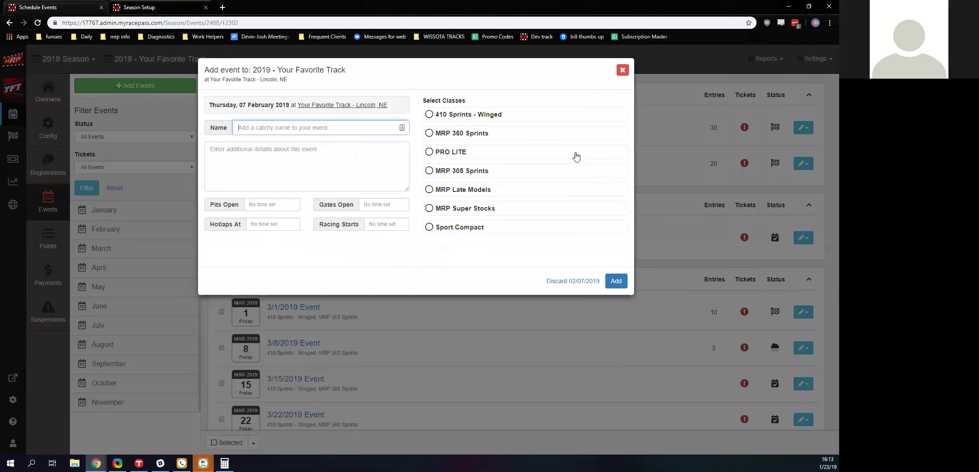
left_click(619, 71)
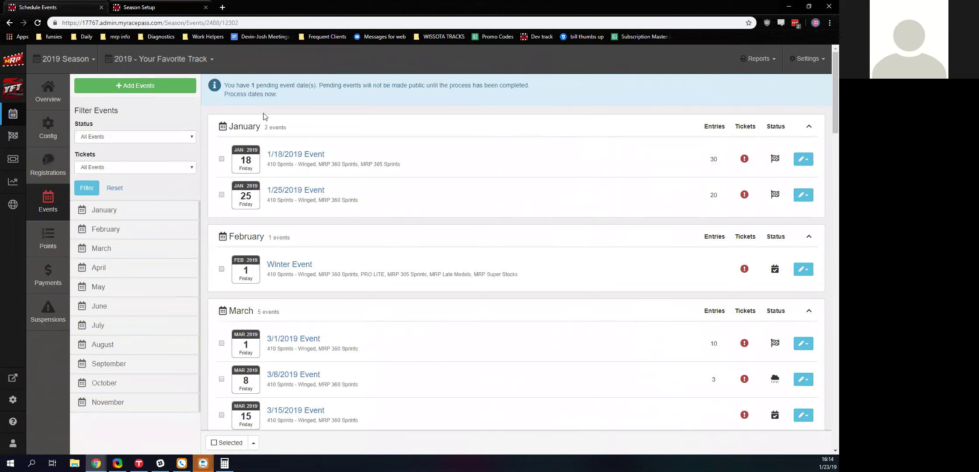
scroll(315, 182, "down", 10)
scroll(315, 182, "down", 4)
scroll(312, 193, "up", 15)
- Add the 7 February event with 410 Sprints - Winged, MRP 360 Sprints, PRO LITE and MRP 305 Sprints
left_click(261, 94)
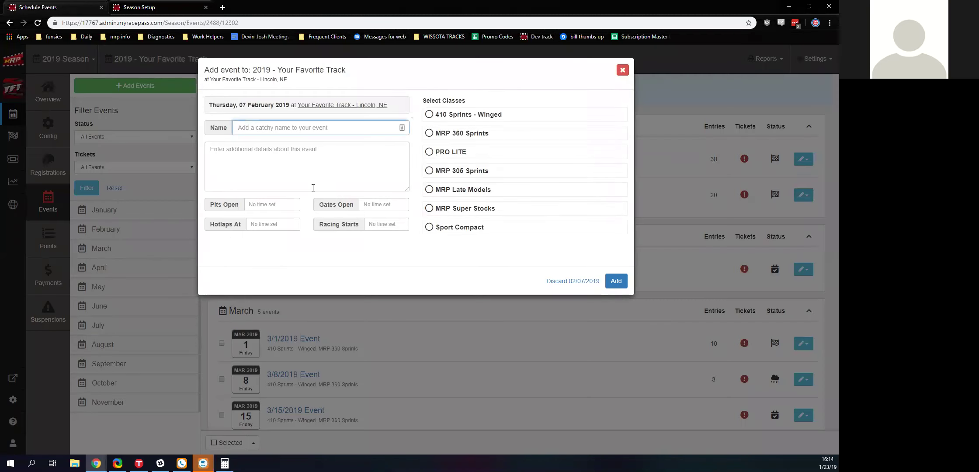
left_click(430, 115)
left_click(430, 133)
left_click(429, 151)
left_click(429, 170)
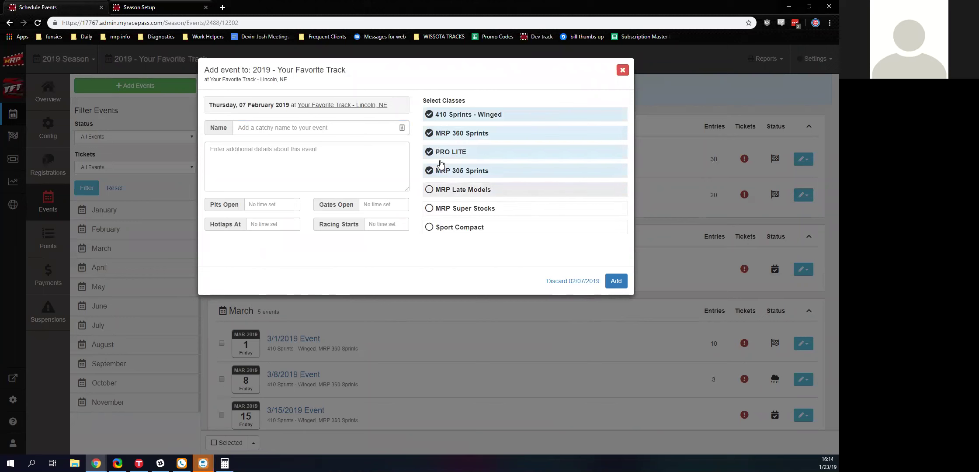
left_click(614, 281)
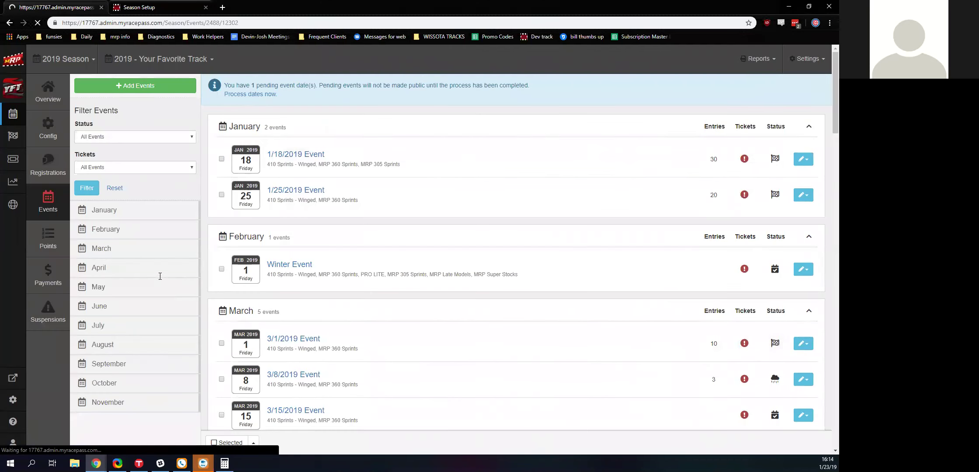
scroll(337, 272, "down", 20)
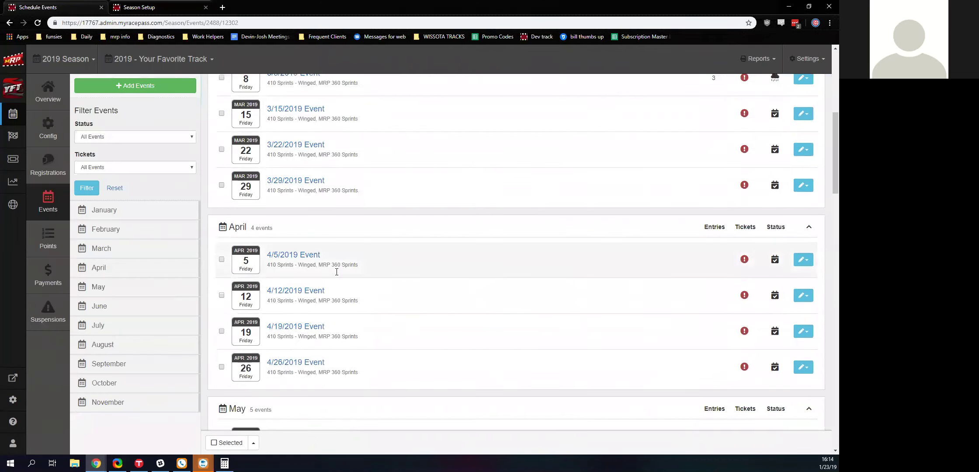
scroll(336, 296, "down", 2)
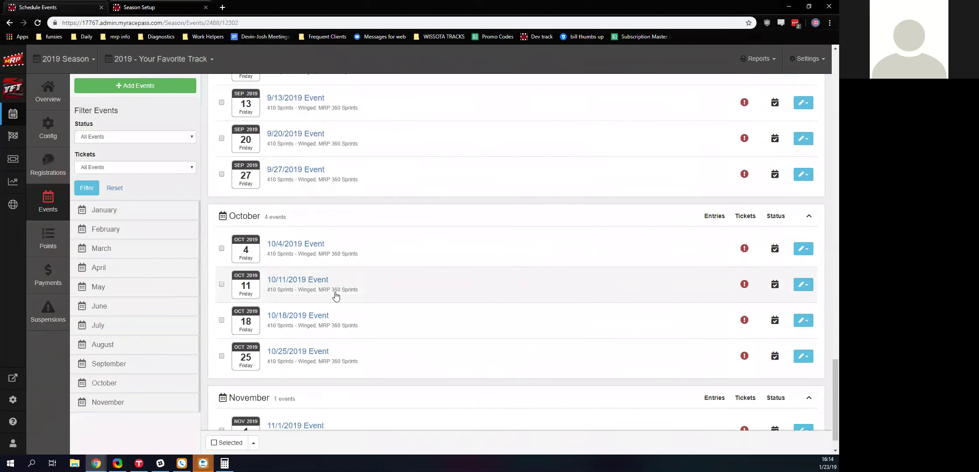
scroll(348, 292, "up", 9)
scroll(348, 292, "up", 18)
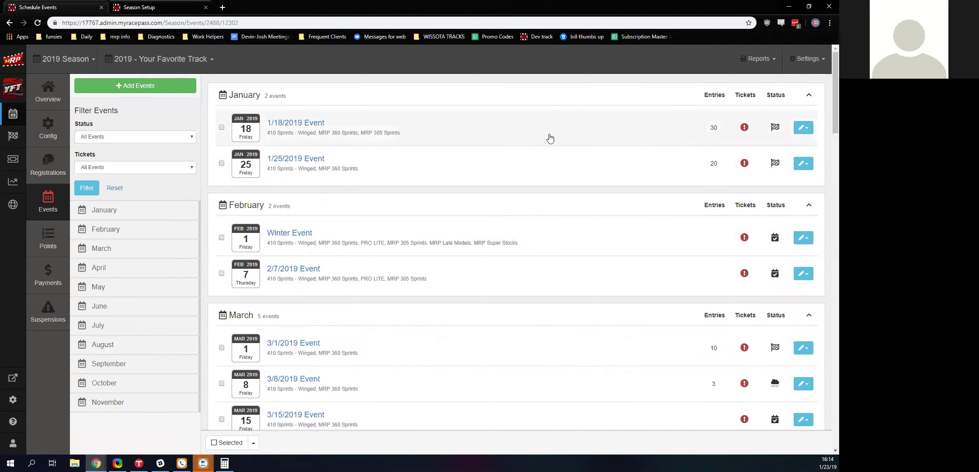
- View the 1/18/2019 Event's details page, then return to the 2019 events list
left_click(805, 128)
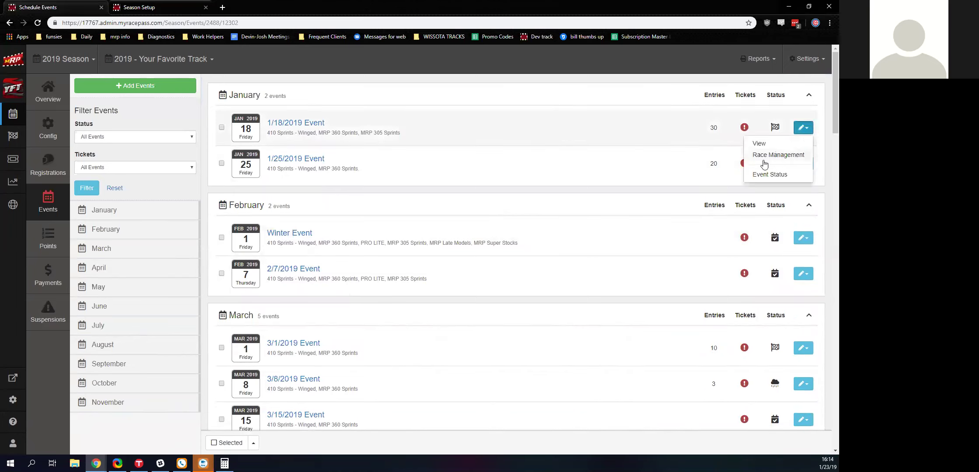
left_click(745, 131)
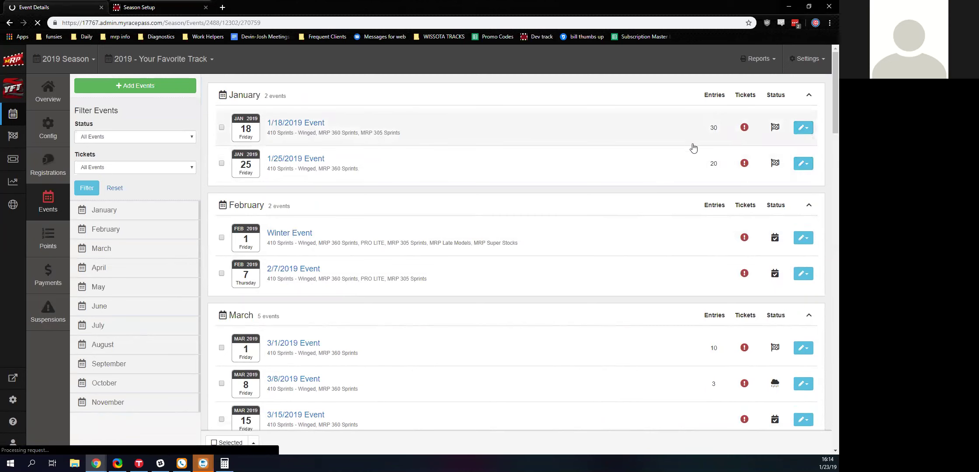
scroll(378, 161, "down", 2)
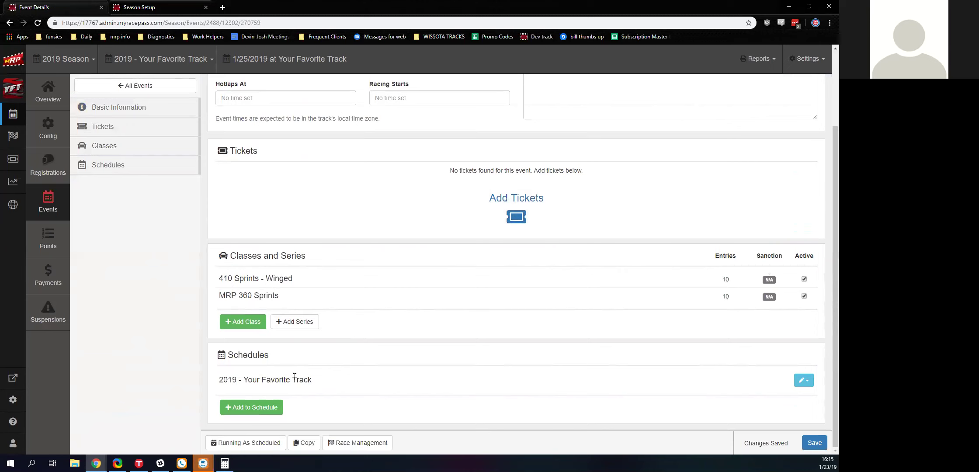
scroll(345, 349, "up", 3)
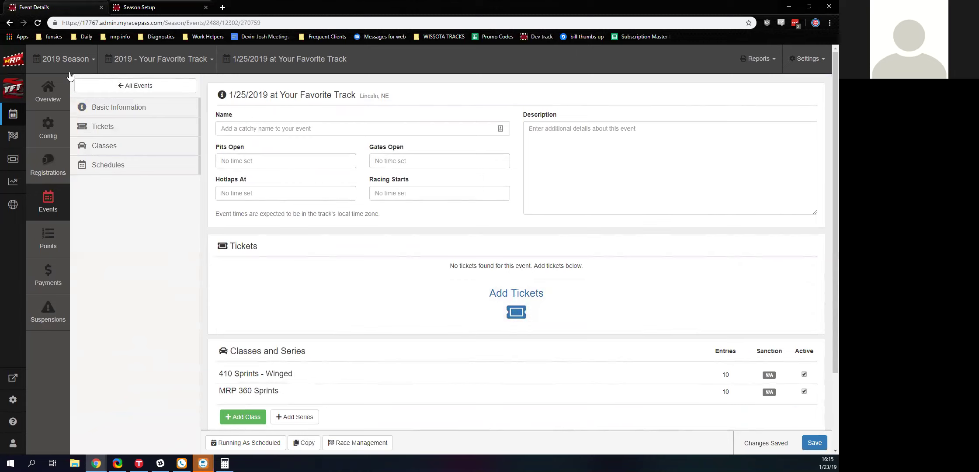
left_click(9, 23)
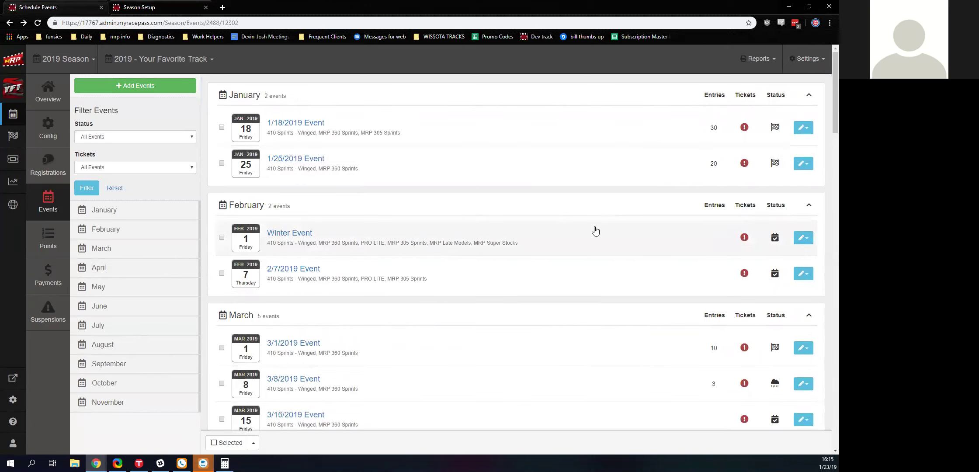
left_click(596, 230)
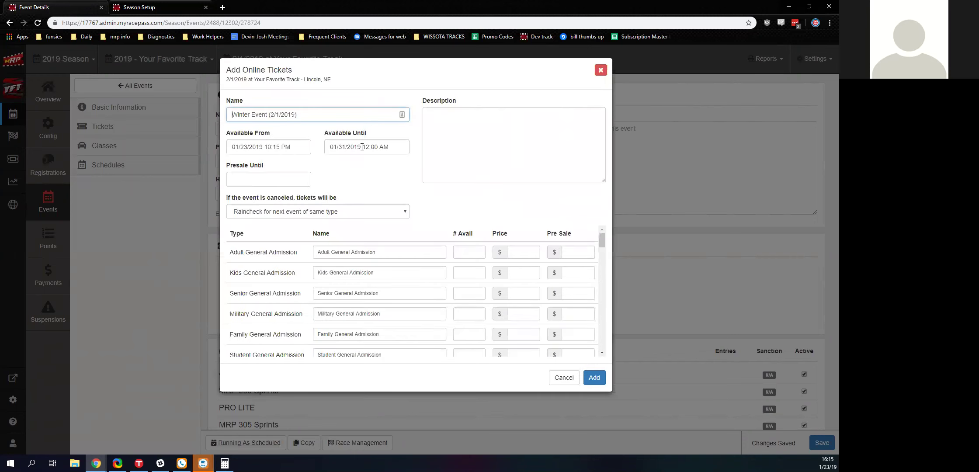
scroll(350, 286, "down", 10)
scroll(350, 286, "up", 10)
left_click(600, 70)
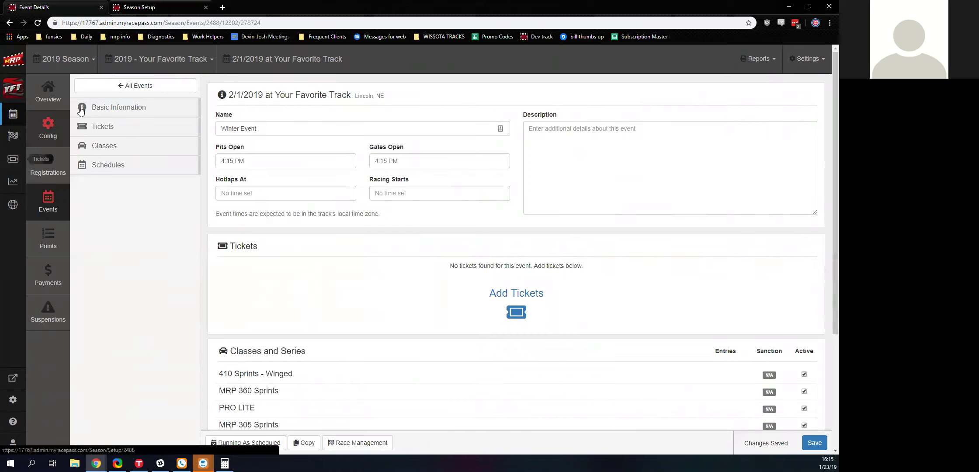
left_click(150, 90)
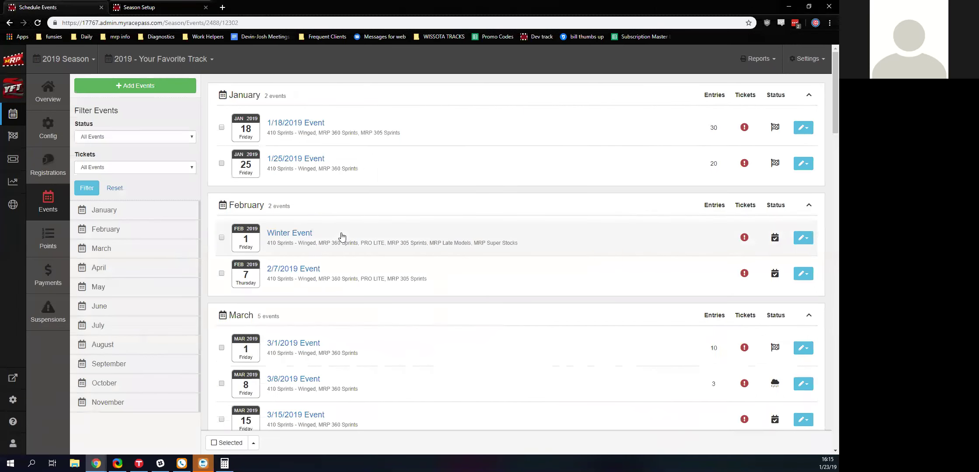
- Set the 2/1/2019 Winter Event's status to Rain Out with the message SNOW and confirm
left_click(803, 238)
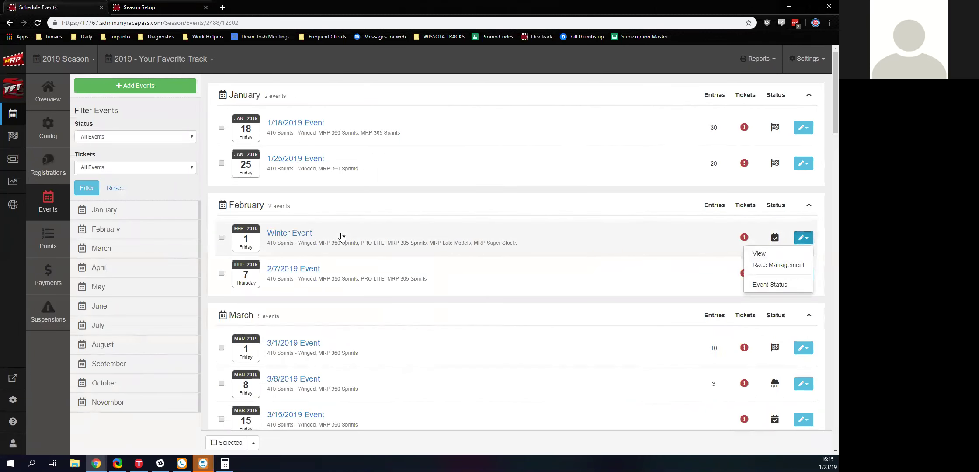
left_click(770, 285)
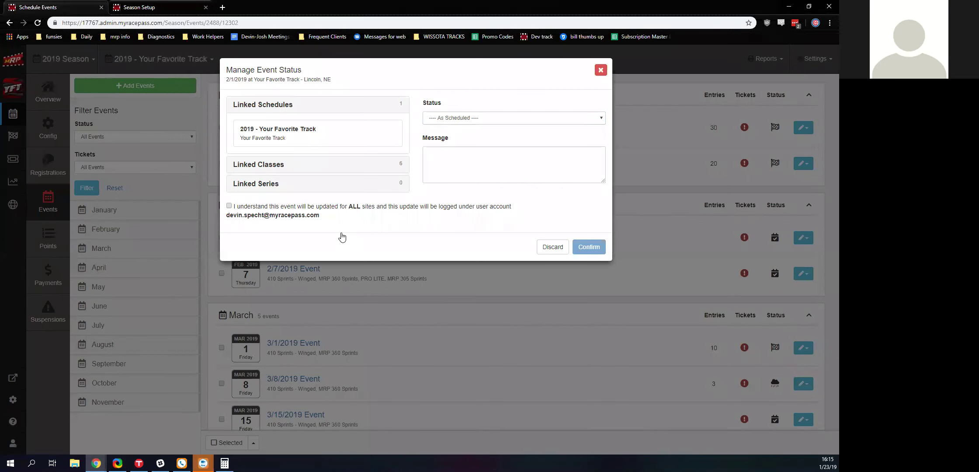
left_click(509, 119)
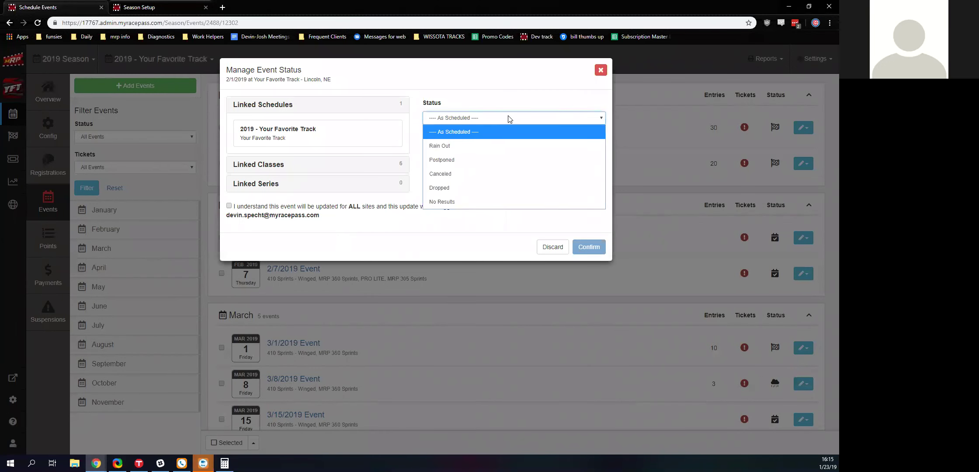
left_click(452, 152)
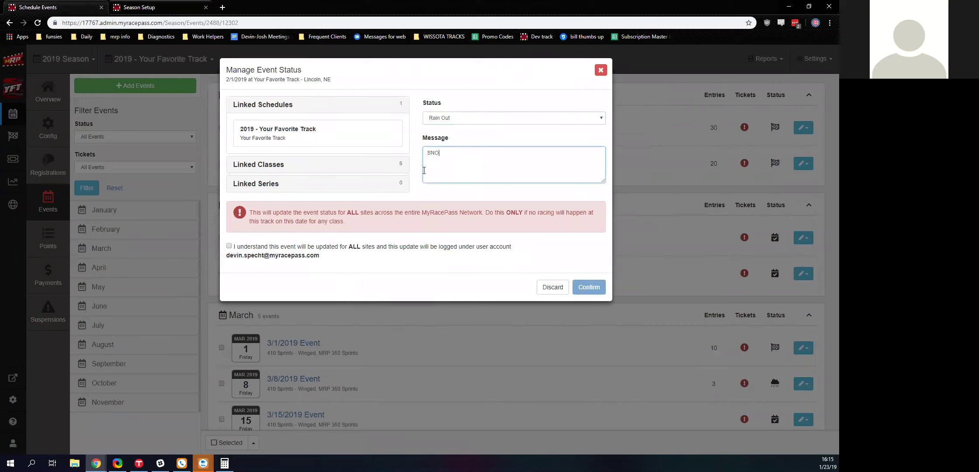
left_click(229, 246)
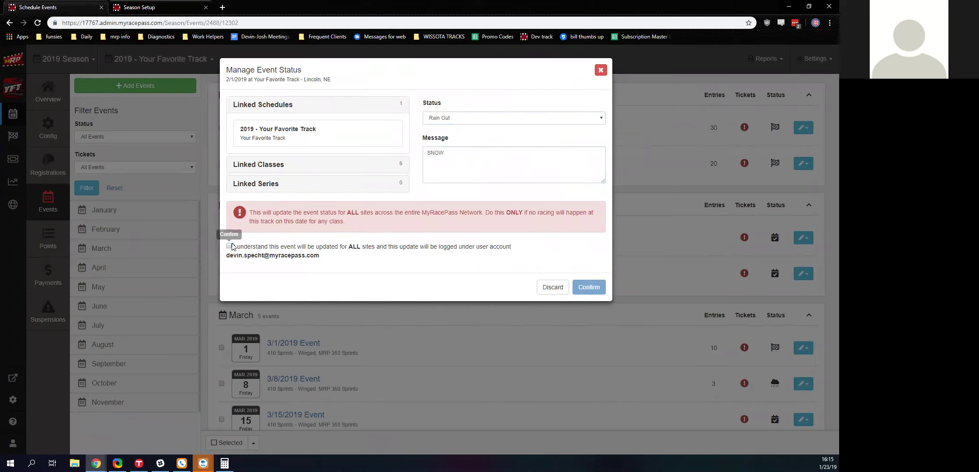
left_click(585, 286)
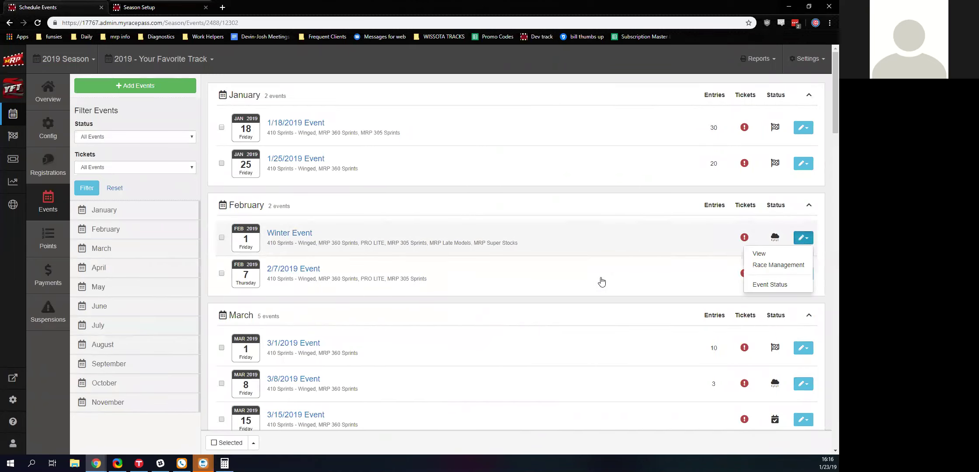
left_click(760, 256)
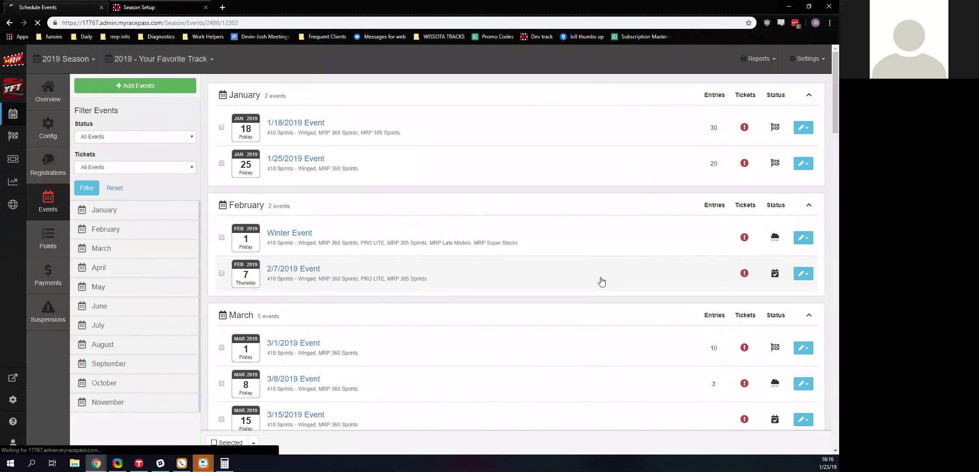
scroll(311, 308, "down", 5)
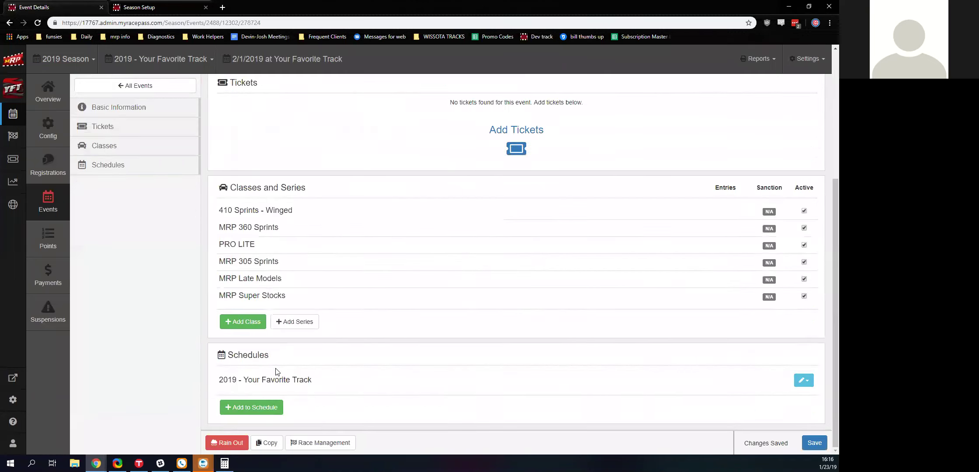
left_click(227, 443)
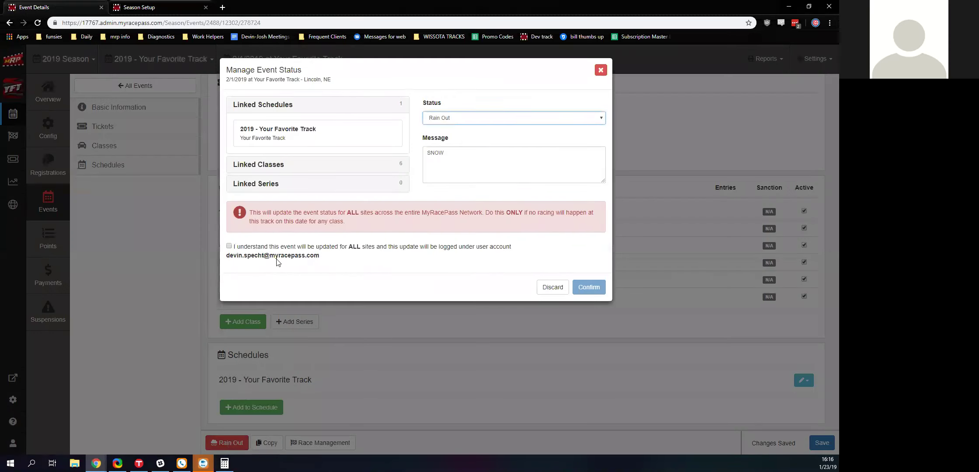
left_click(501, 118)
left_click(501, 118)
left_click(602, 70)
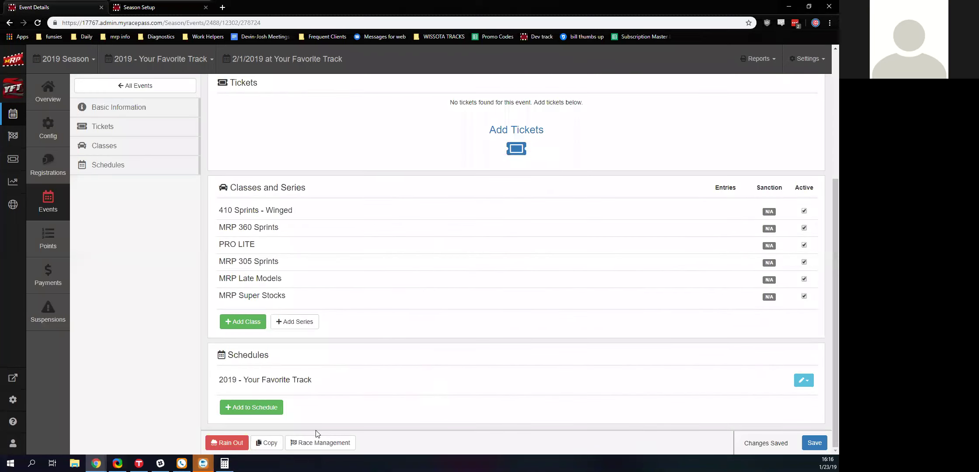
left_click(267, 444)
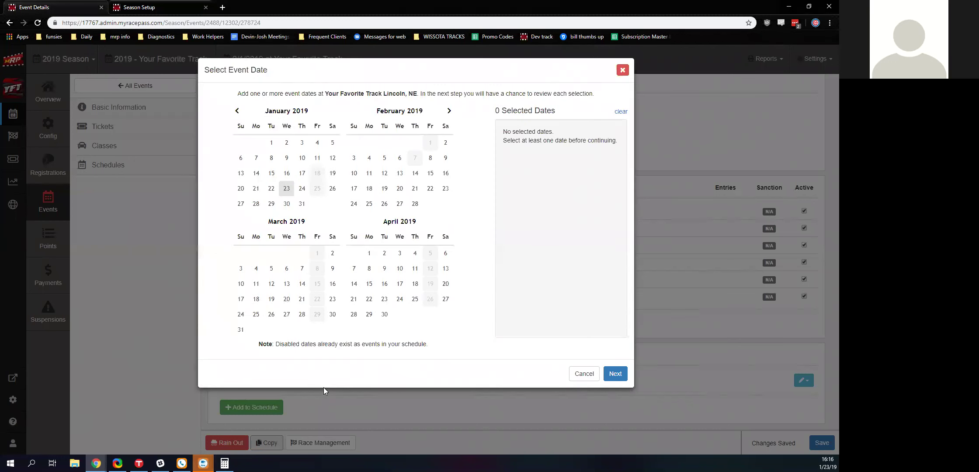
left_click(623, 71)
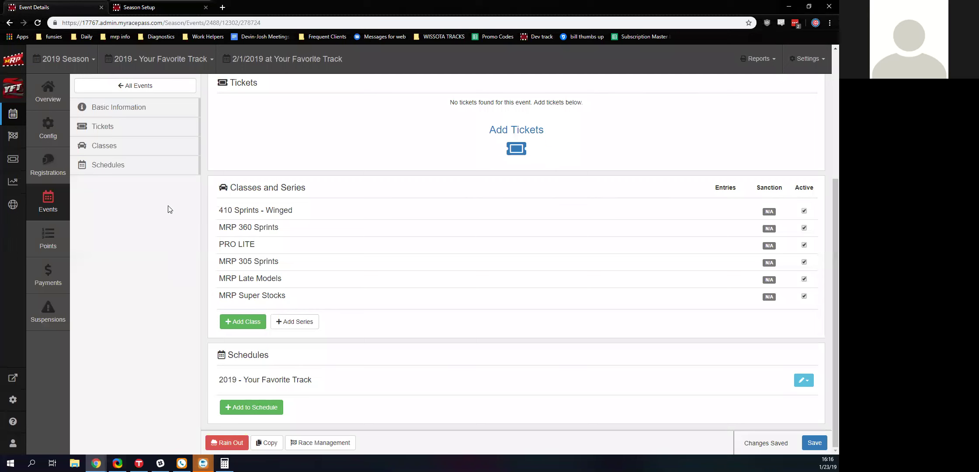
scroll(183, 279, "up", 5)
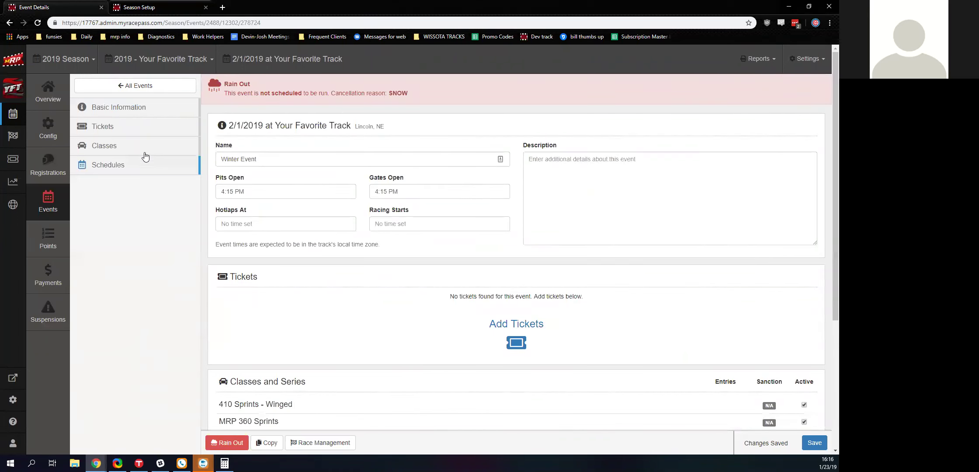
left_click(342, 443)
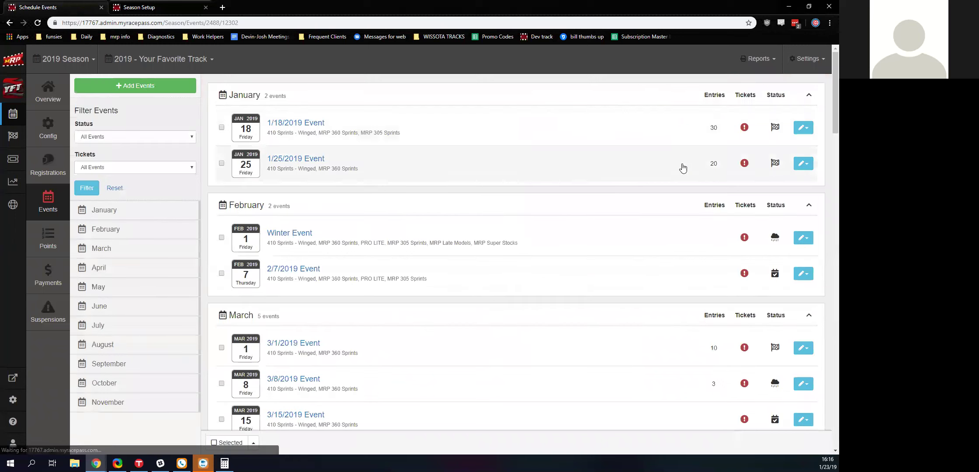
left_click(803, 274)
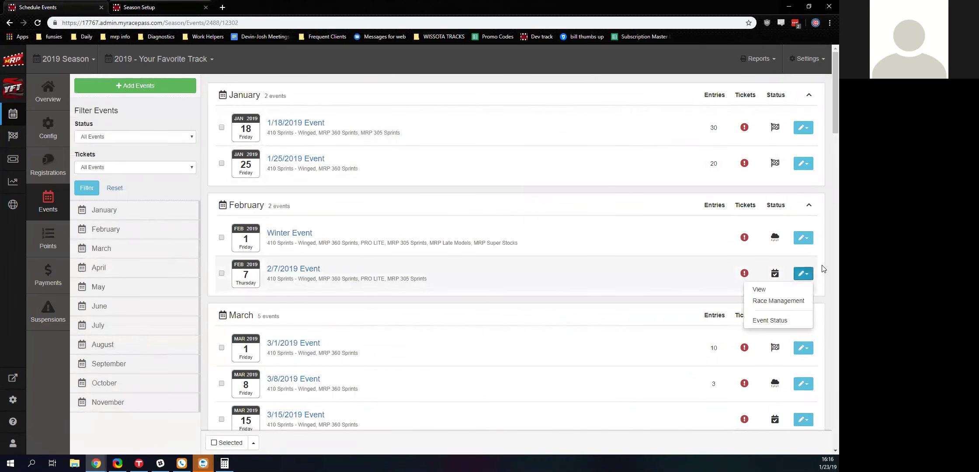
left_click(760, 290)
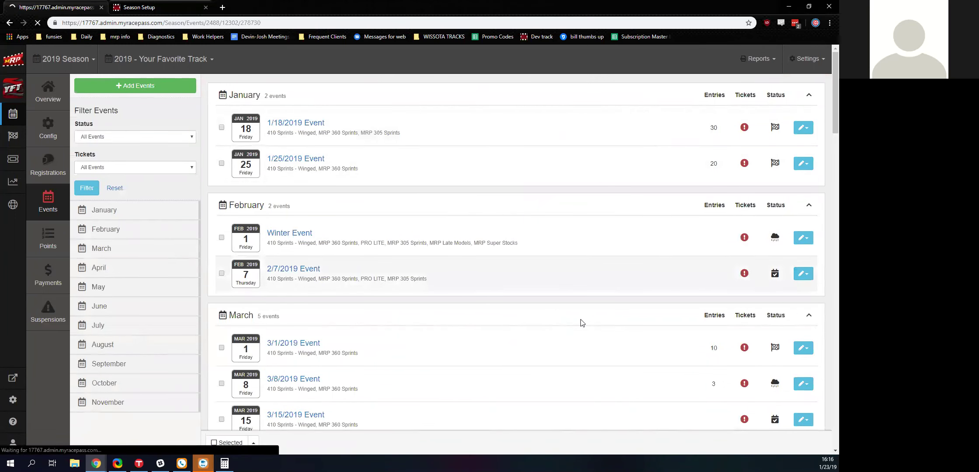
key("alt+Left")
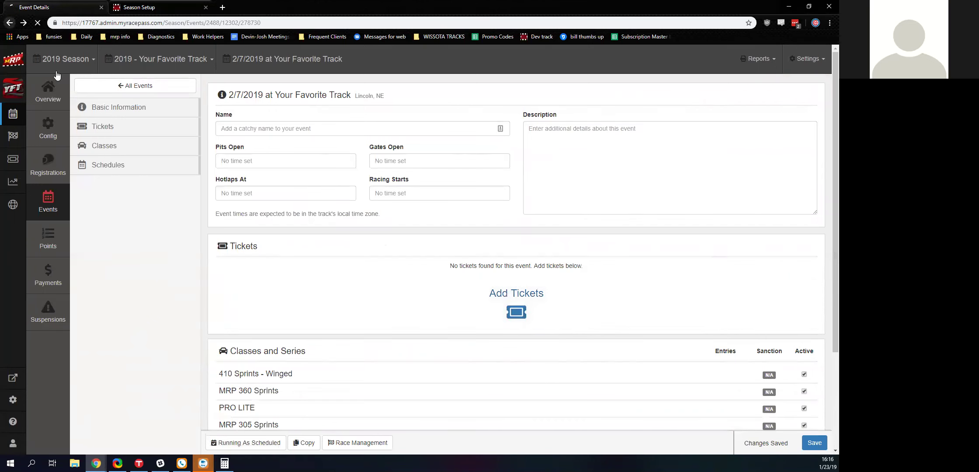
scroll(245, 253, "down", 4)
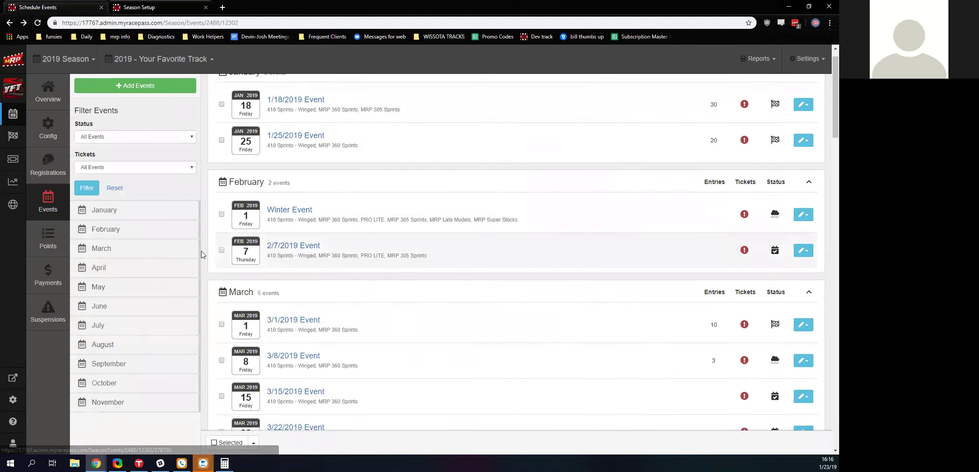
scroll(245, 248, "down", 12)
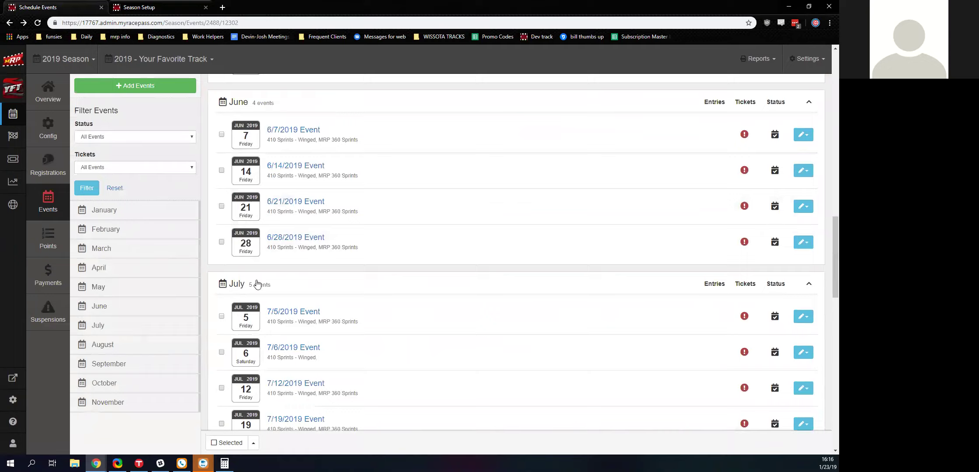
scroll(257, 284, "down", 15)
- Open the season point standings and keep the 410 Sprints - Winged class shown
left_click(52, 237)
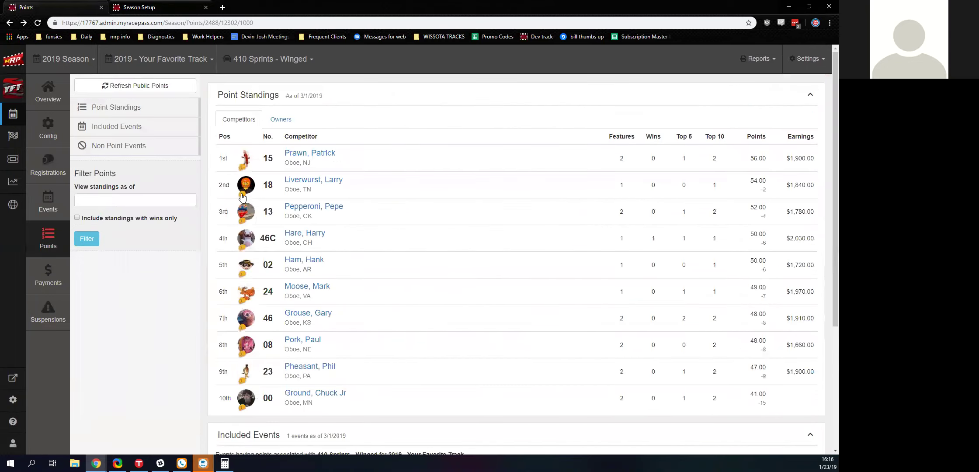
scroll(284, 168, "down", 5)
scroll(306, 215, "up", 5)
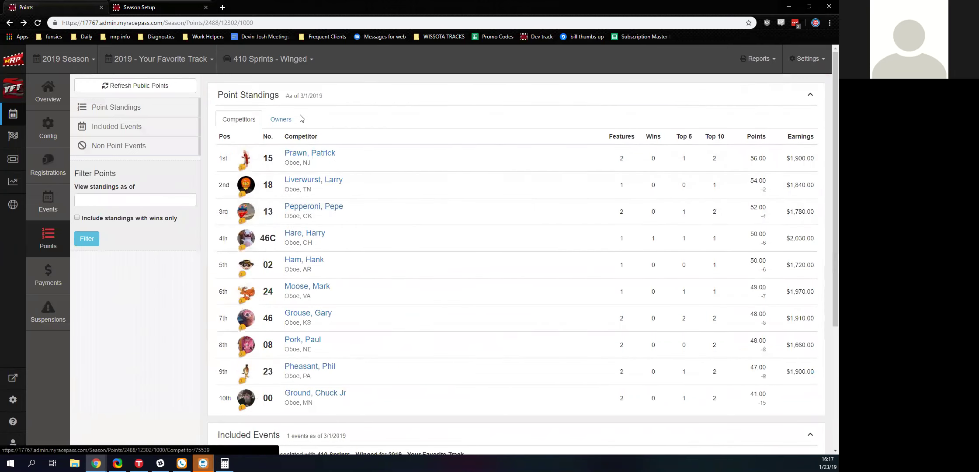
left_click(261, 70)
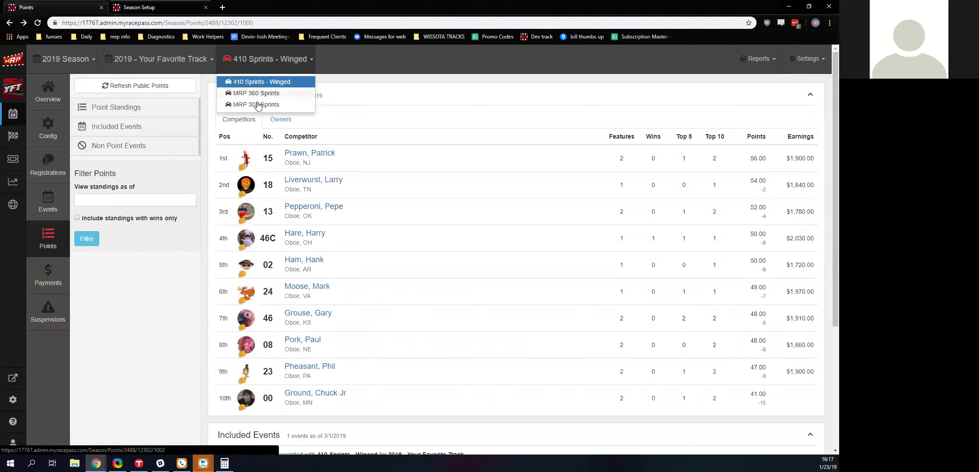
left_click(158, 285)
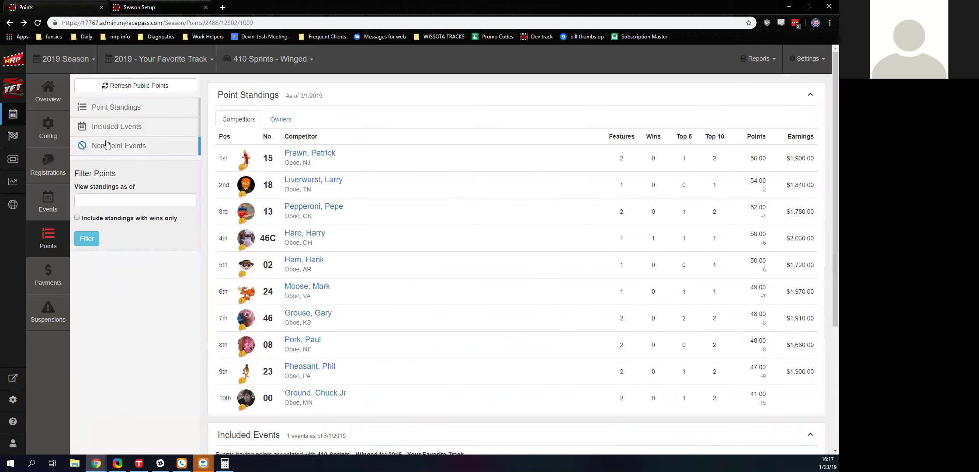
- Check the events counted for points and the first-place driver's point breakdown
left_click(108, 133)
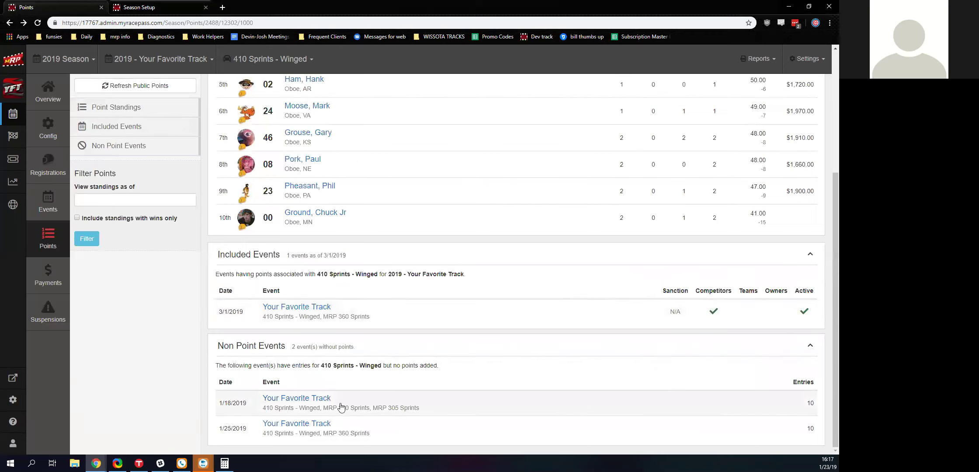
scroll(330, 417, "up", 5)
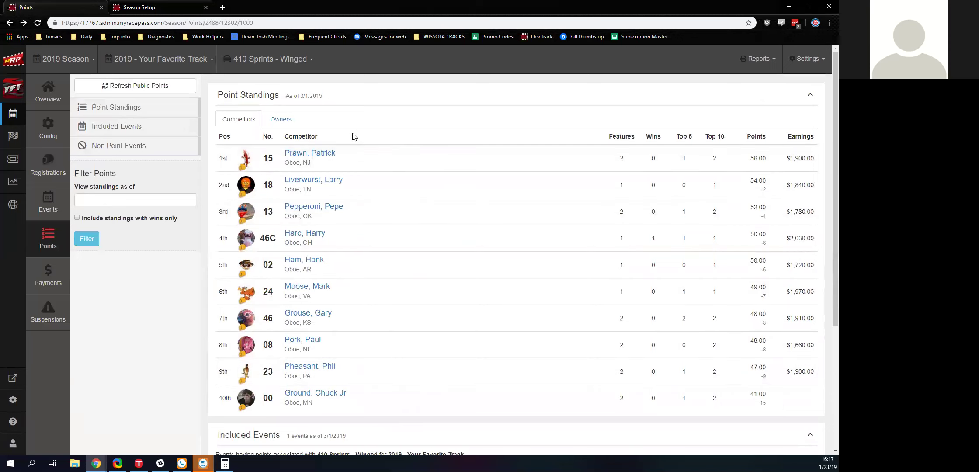
left_click(316, 154)
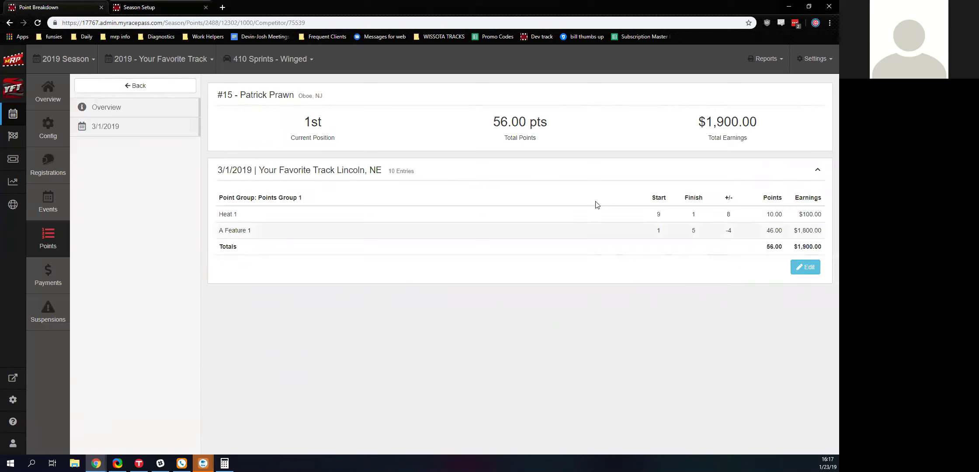
left_click(96, 86)
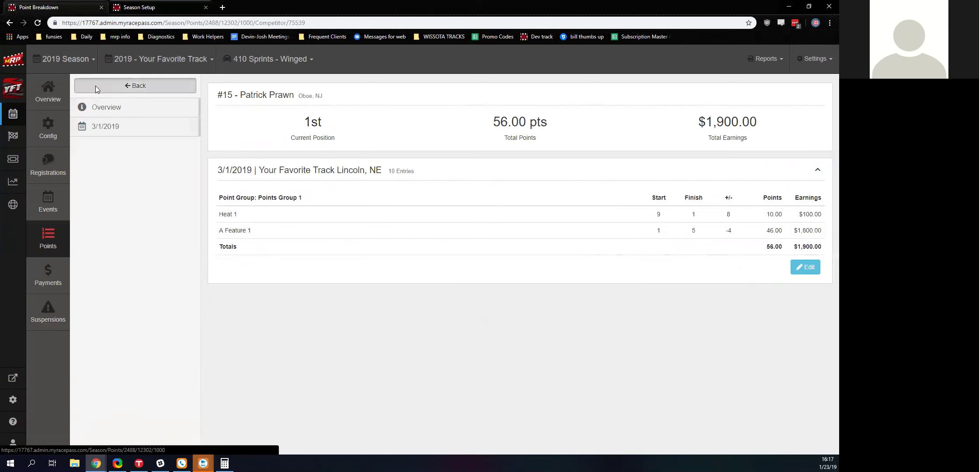
- Switch standings to MRP 360 Sprints and filter them as of 01/01/2019
left_click(258, 59)
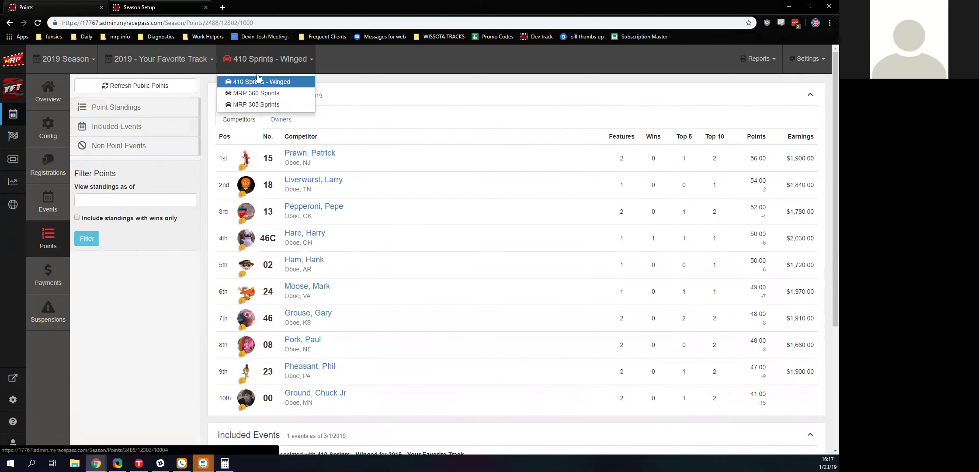
left_click(259, 95)
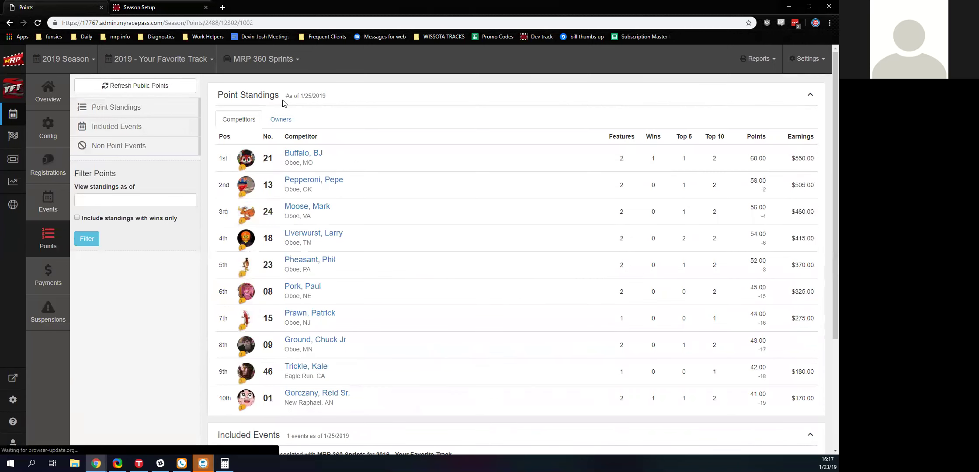
scroll(279, 105, "down", 3)
left_click(131, 199)
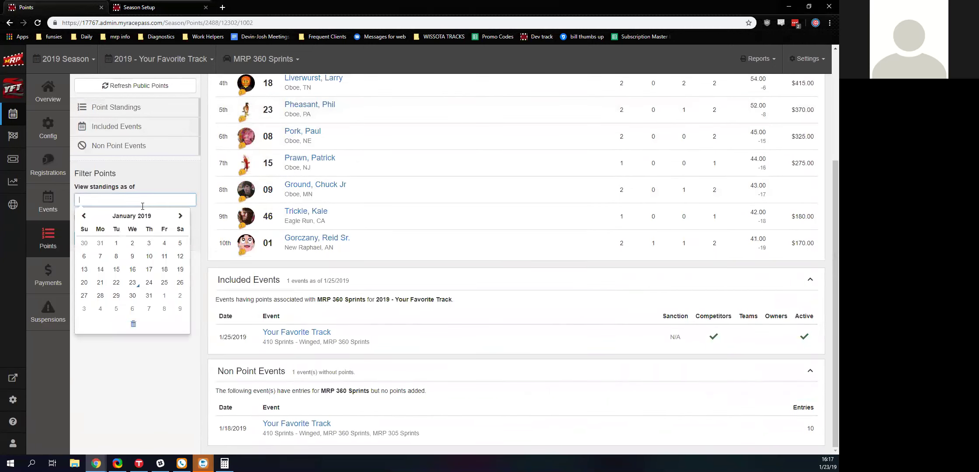
left_click(116, 243)
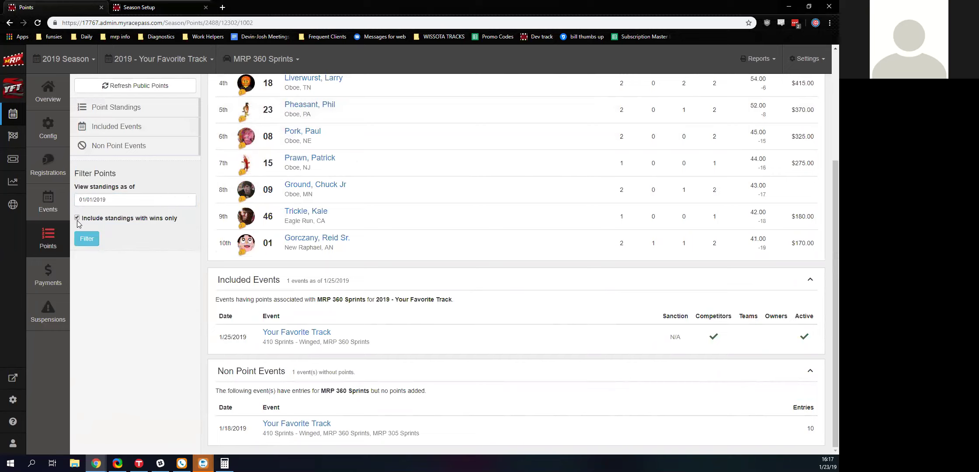
left_click(87, 238)
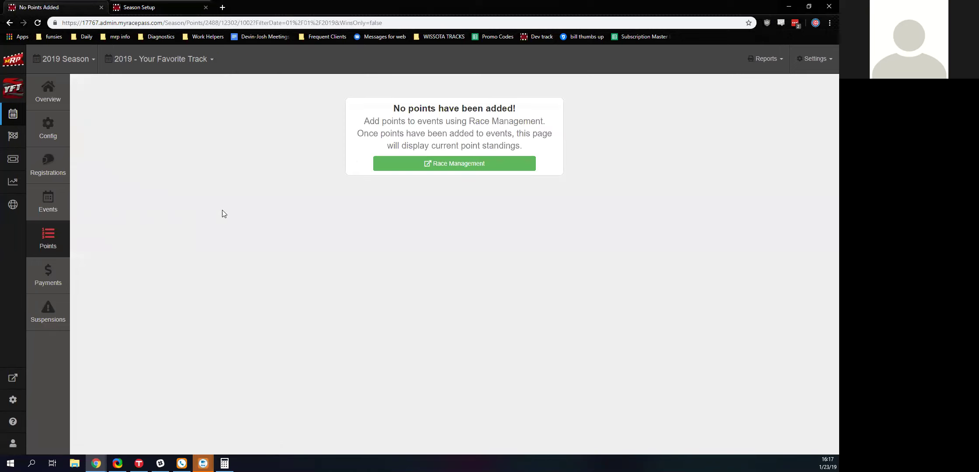
- Return to the unfiltered MRP 360 Sprints standings and show owners instead of competitors
left_click(10, 23)
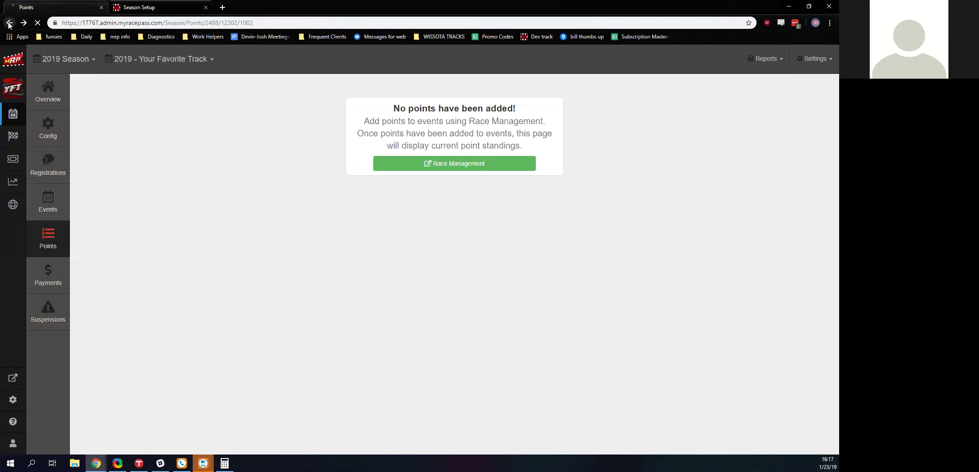
scroll(343, 251, "up", 3)
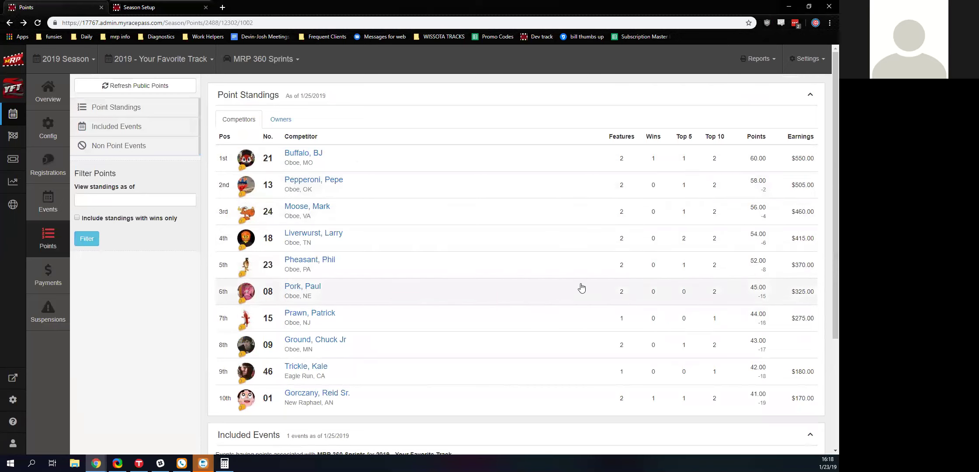
scroll(581, 288, "down", 4)
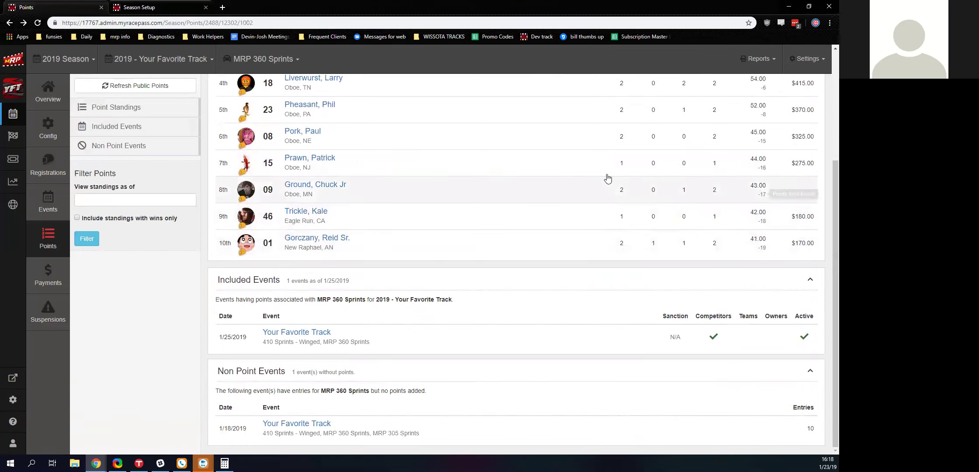
scroll(608, 180, "up", 4)
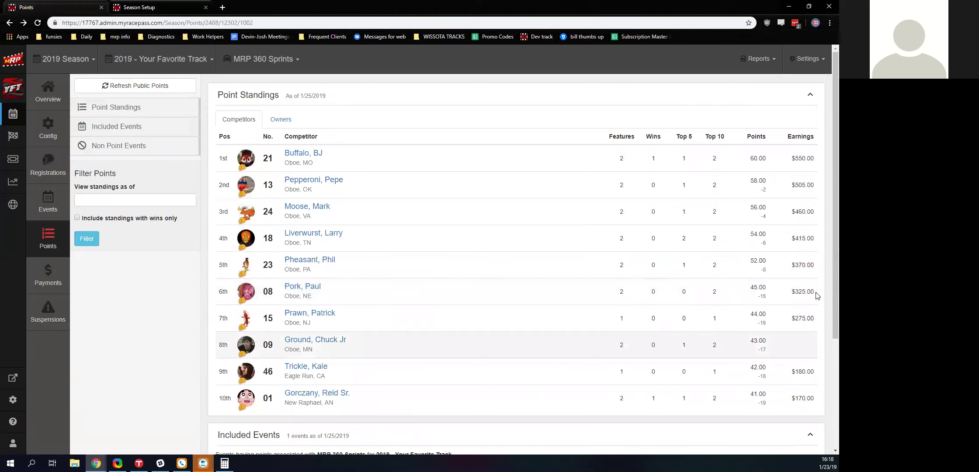
left_click(283, 122)
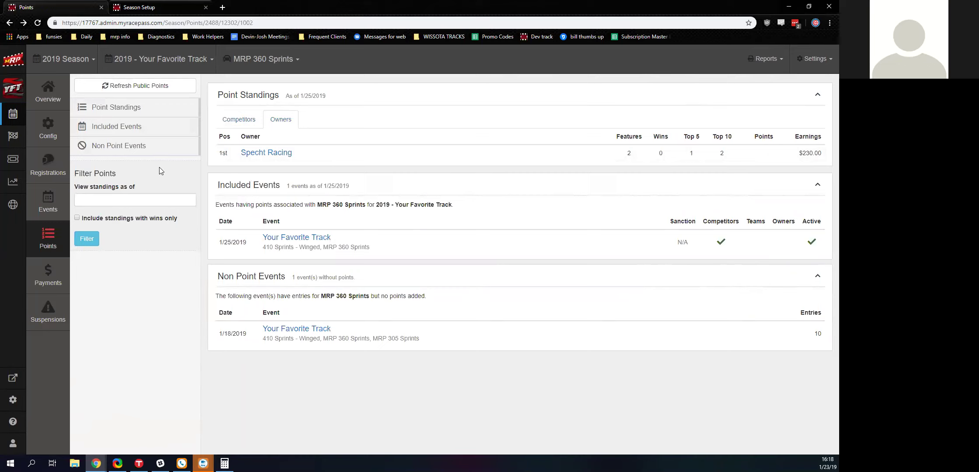
- Open the season's payment records listing payouts by date
left_click(60, 292)
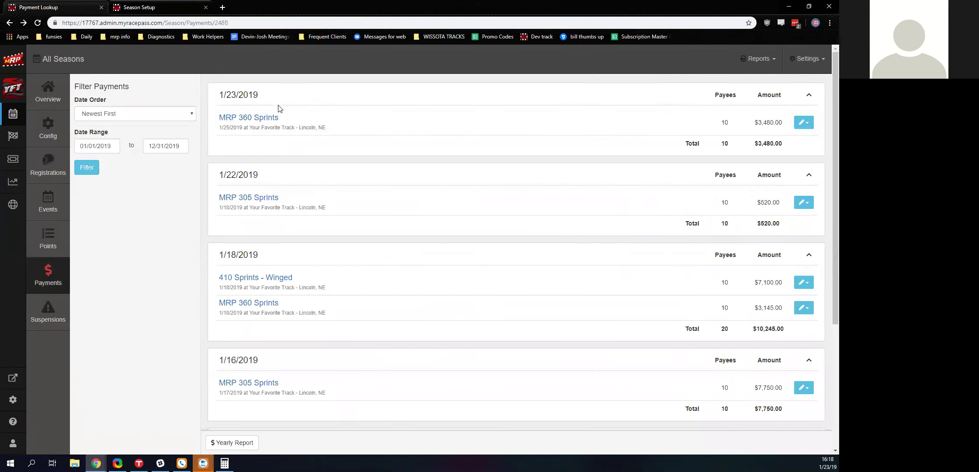
scroll(280, 123, "down", 4)
scroll(343, 210, "up", 4)
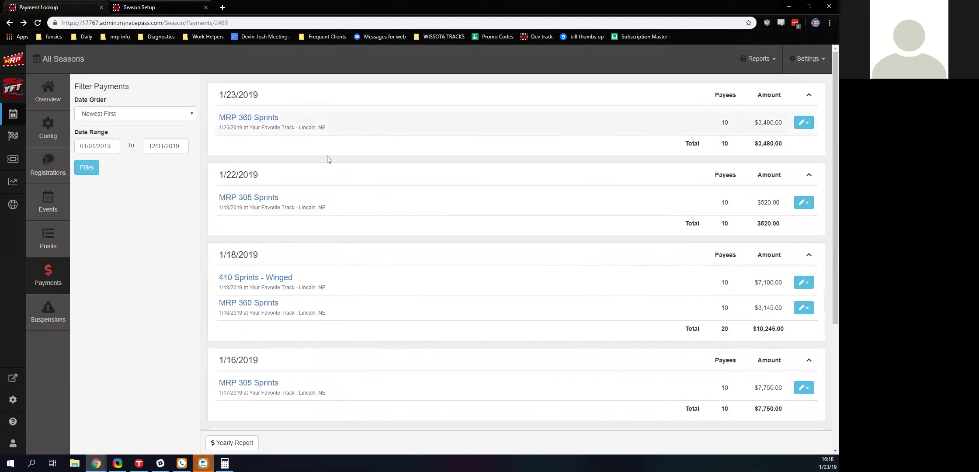
- Review the MRP 305 Sprints payouts in a separate tab, then close it
middle_click(259, 200)
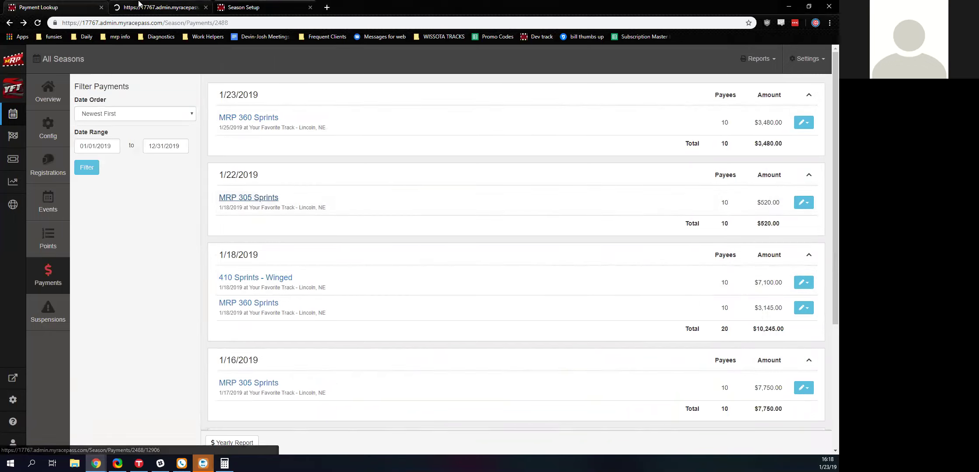
left_click(140, 5)
scroll(307, 200, "down", 3)
scroll(307, 203, "up", 3)
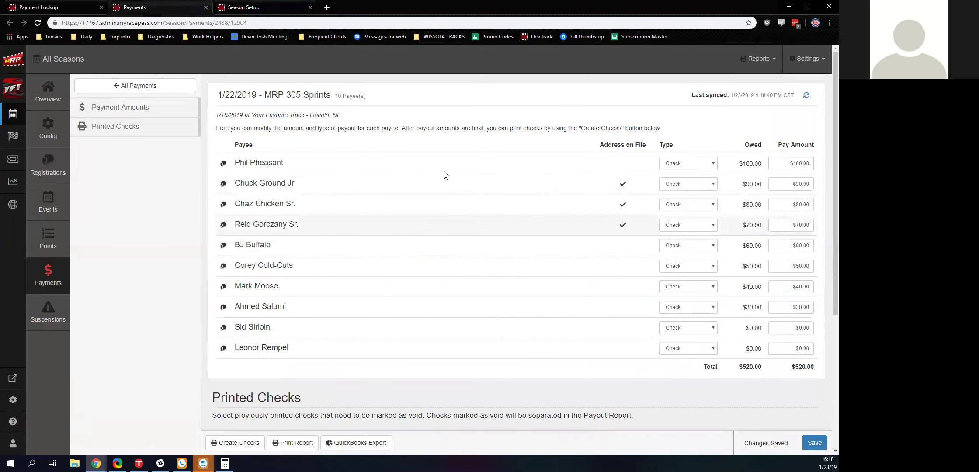
scroll(257, 367, "down", 3)
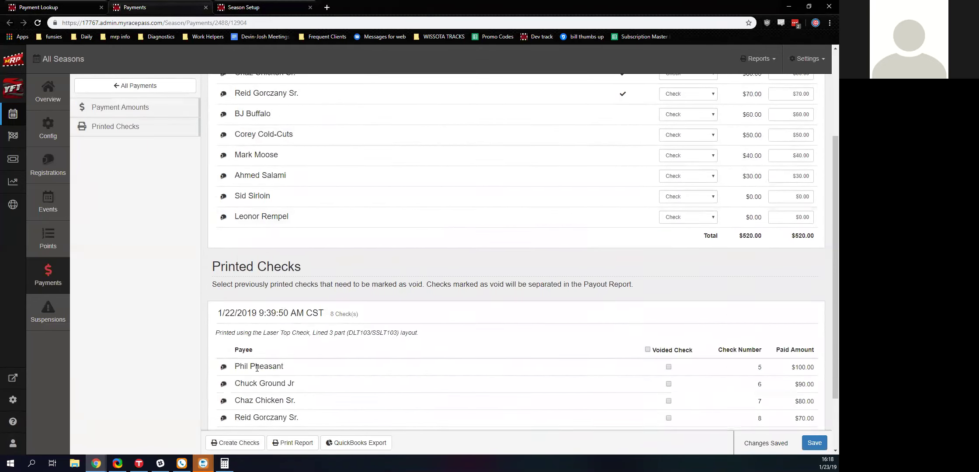
scroll(297, 345, "down", 2)
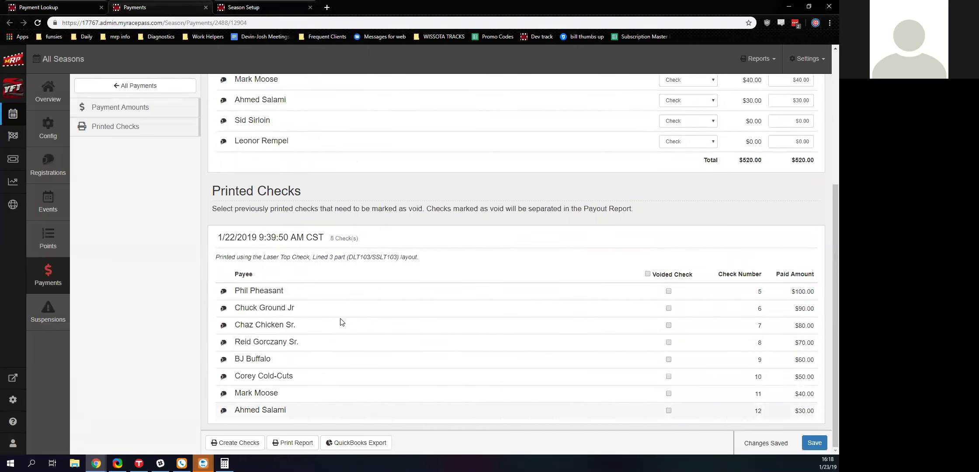
scroll(367, 391, "up", 1)
scroll(367, 391, "up", 4)
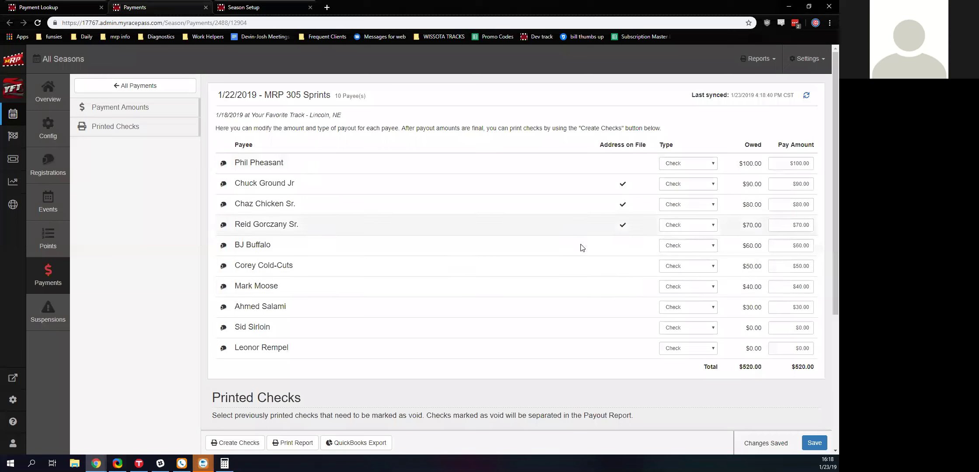
left_click(205, 8)
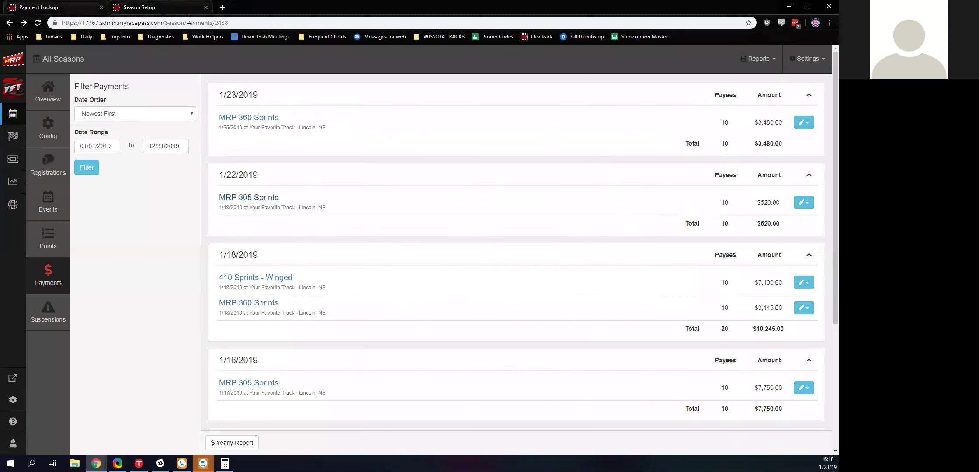
- Open the season Suspensions page showing the coming-soon notice
left_click(53, 316)
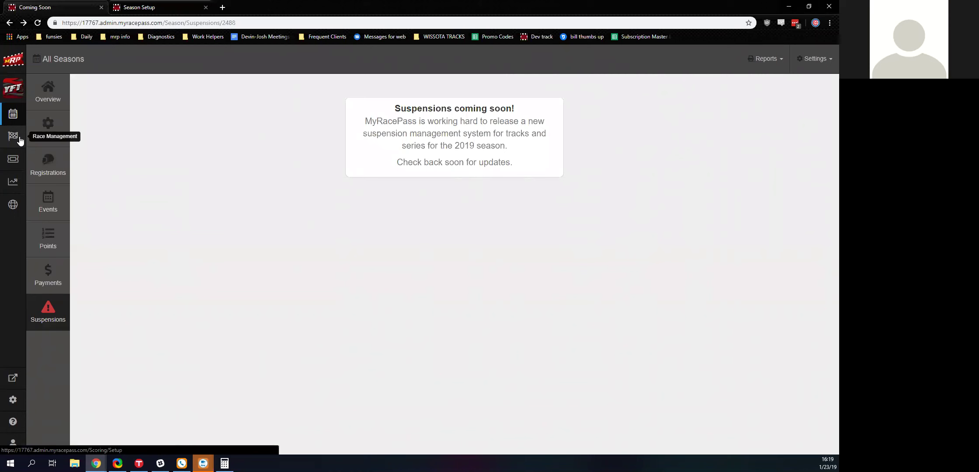
- Look over race management setup and the Test MRP Track ticket details, ending on Reports
left_click(19, 140)
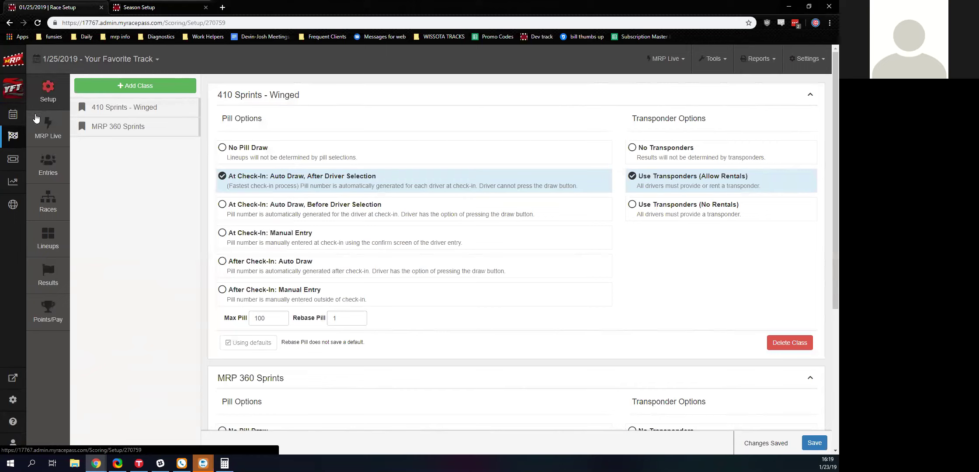
left_click(12, 167)
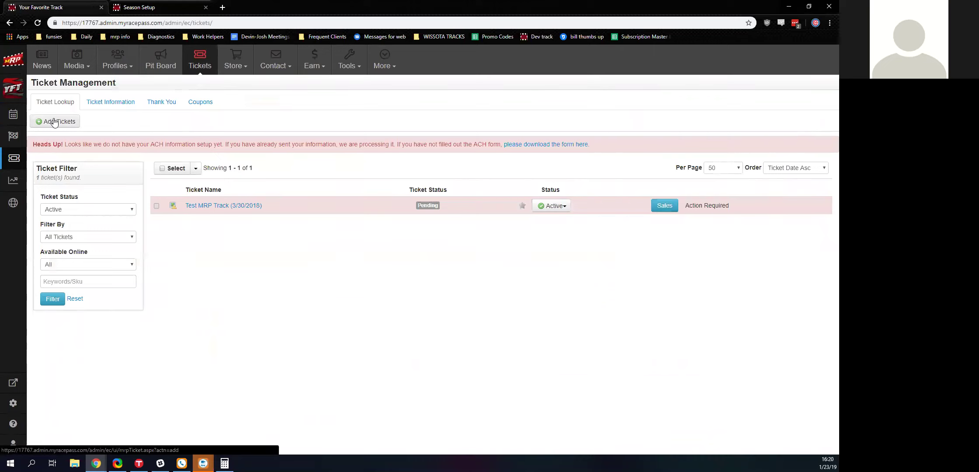
left_click(242, 207)
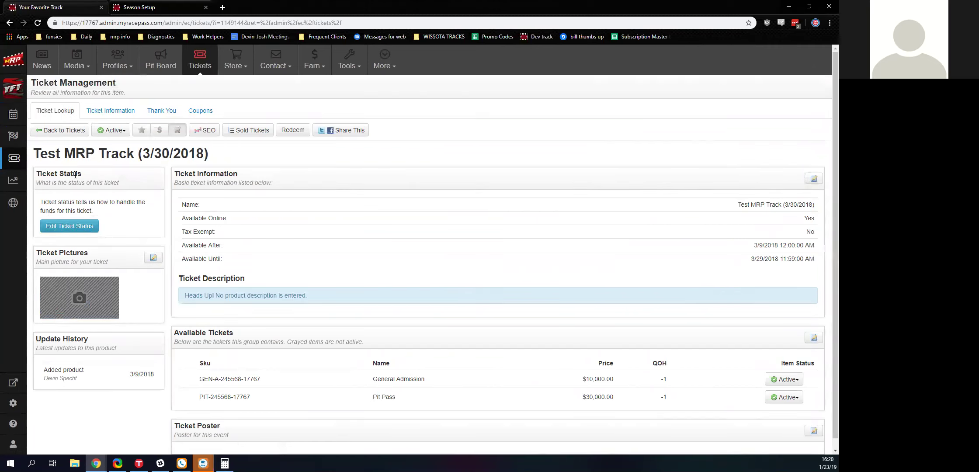
left_click(11, 23)
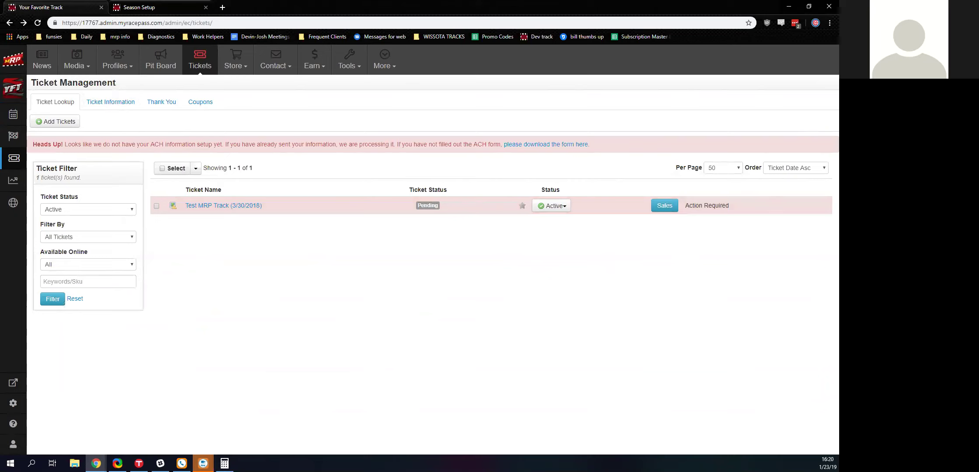
left_click(15, 187)
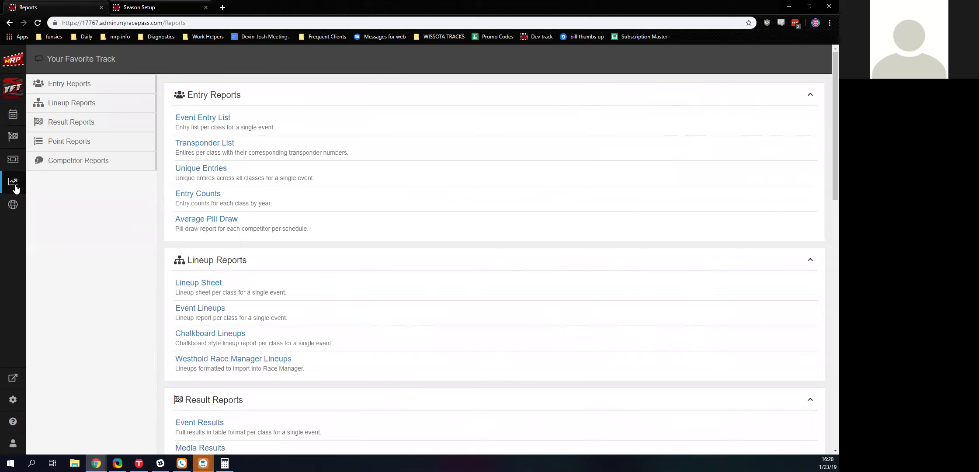
- Collapse the Entry Reports and Lineup Reports sections on the Reports page
scroll(294, 169, "down", 12)
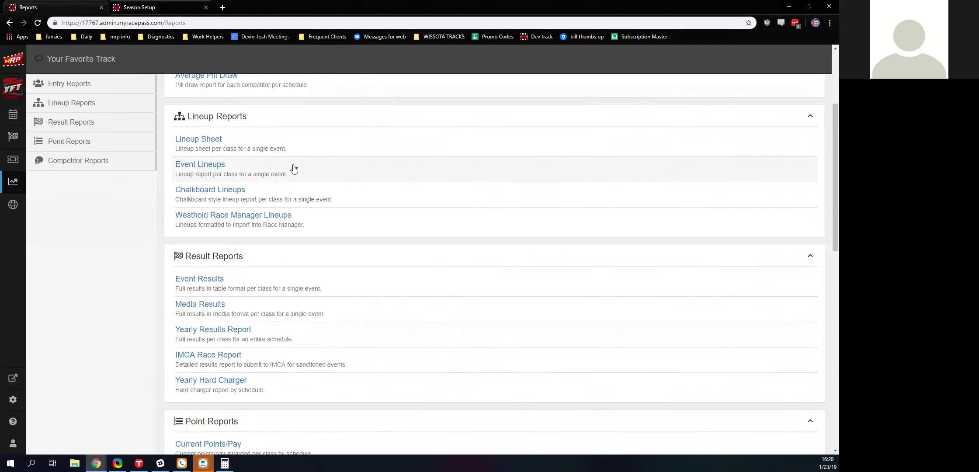
scroll(294, 168, "down", 2)
scroll(293, 169, "up", 15)
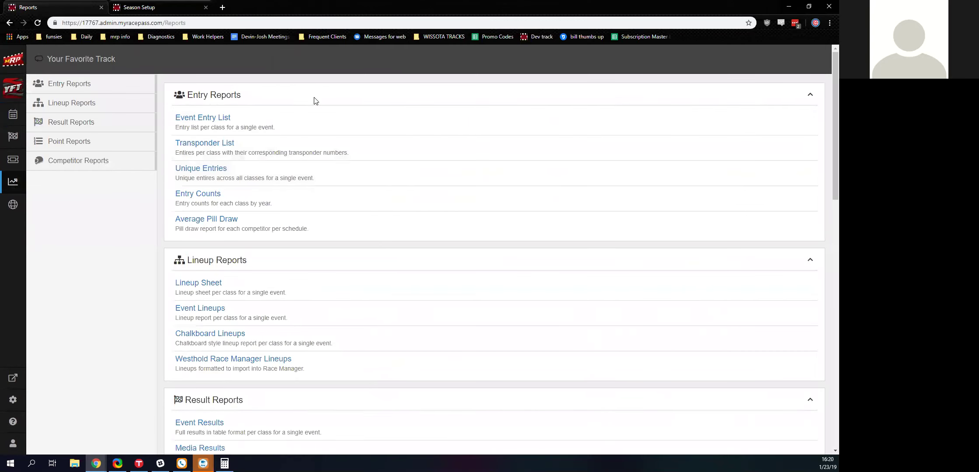
left_click(812, 95)
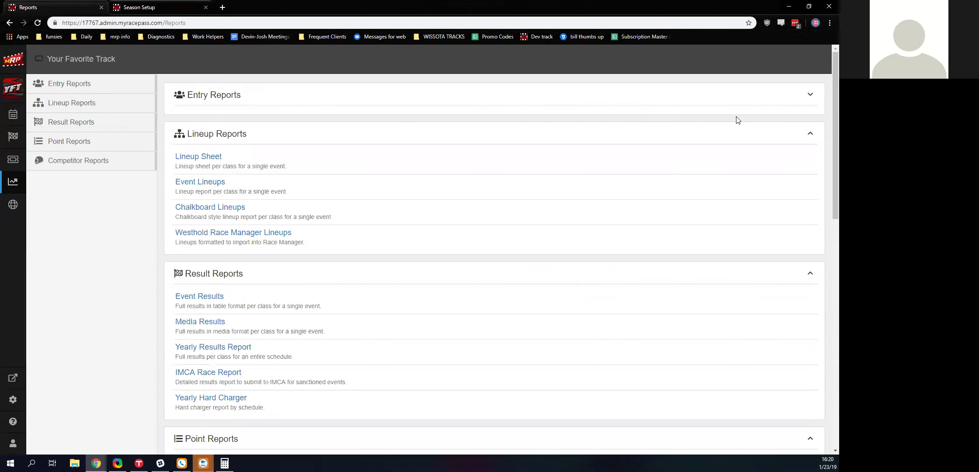
left_click(809, 133)
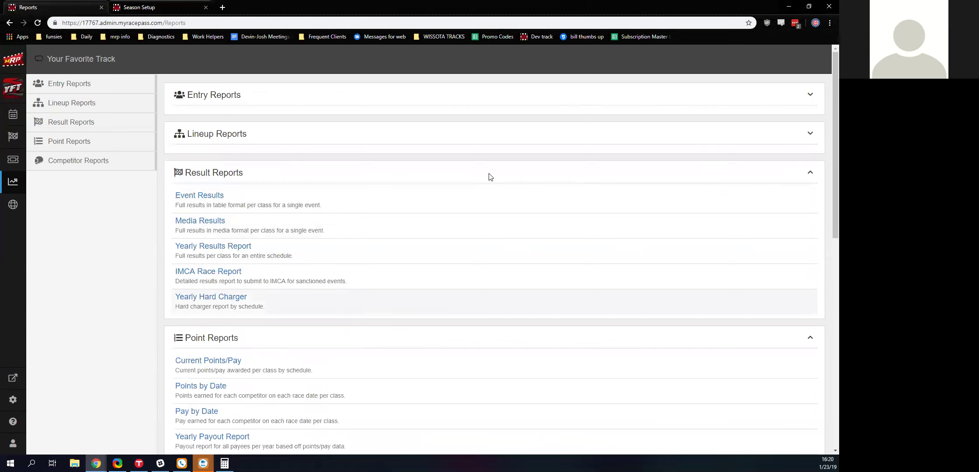
- Collapse Result Reports and go to the 2019 Season overview
scroll(274, 189, "down", 6)
scroll(343, 203, "down", 5)
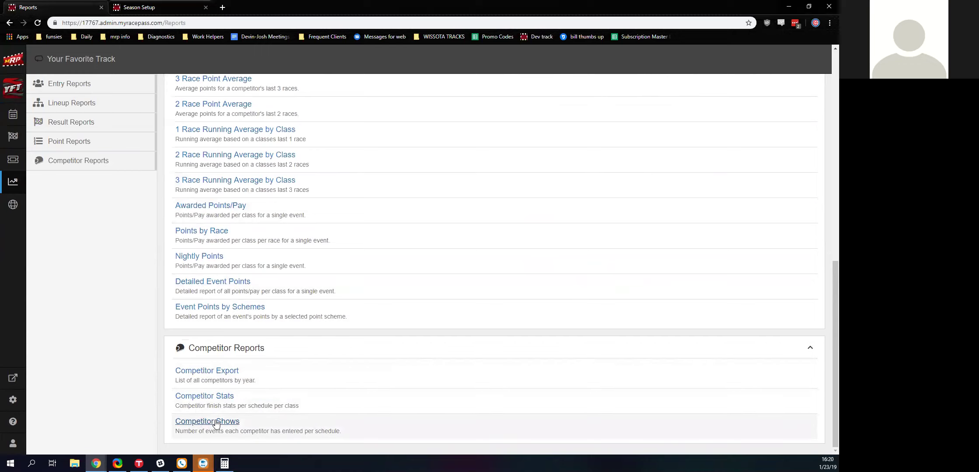
scroll(262, 219, "up", 10)
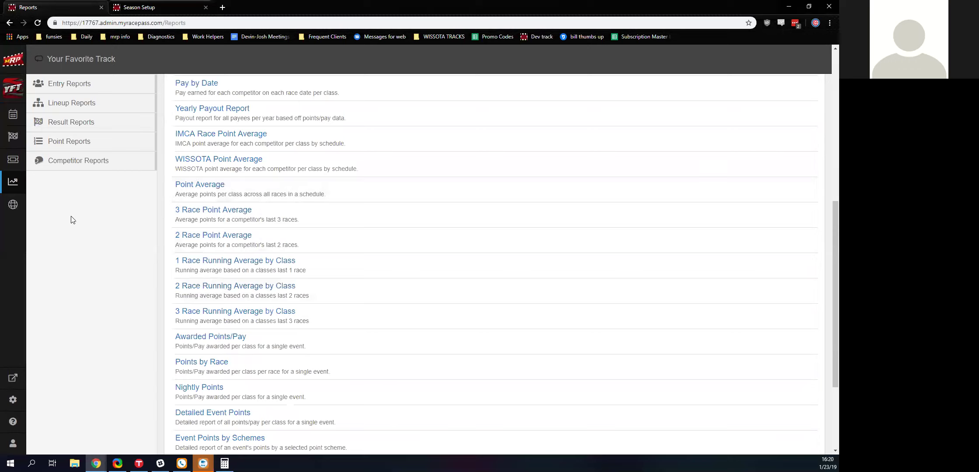
scroll(437, 376, "up", 1)
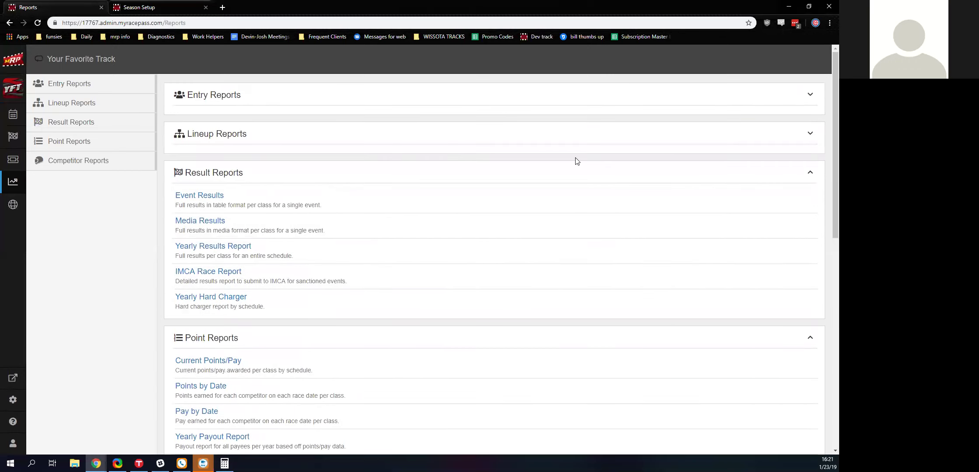
left_click(811, 173)
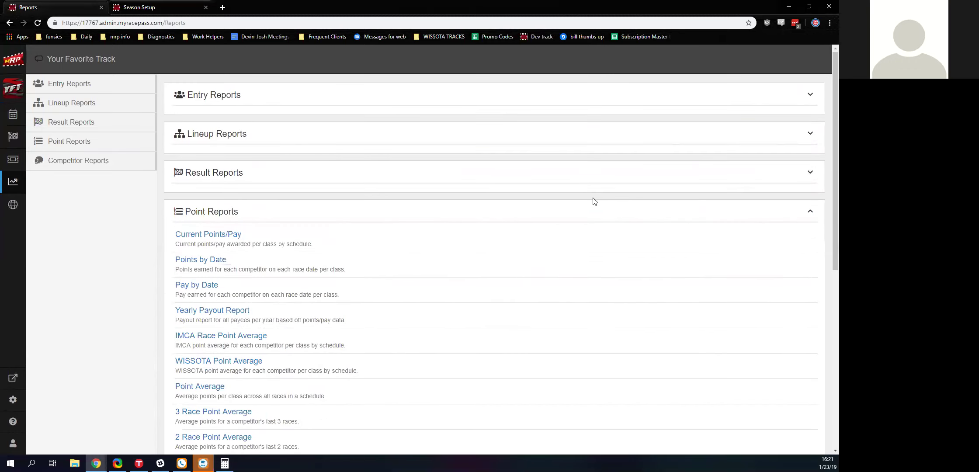
left_click(13, 114)
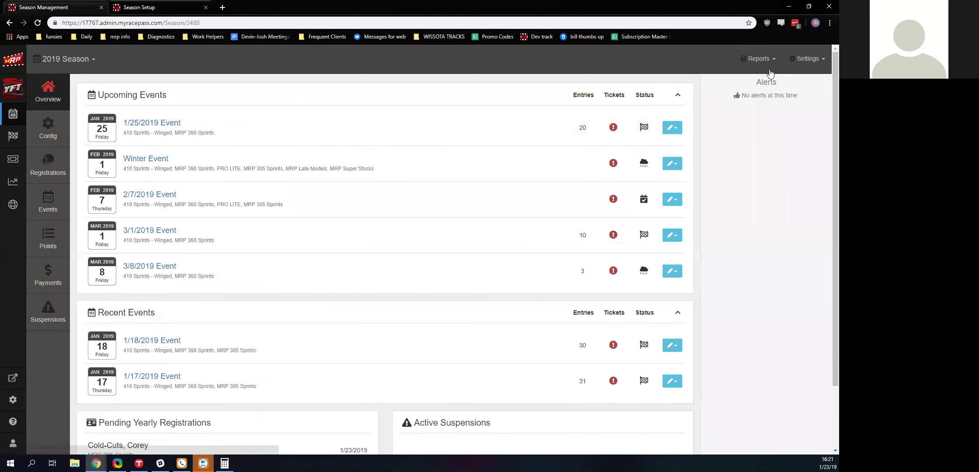
- Glance at the quick Reports and Settings menus, then bring up the Web Management overview
left_click(767, 61)
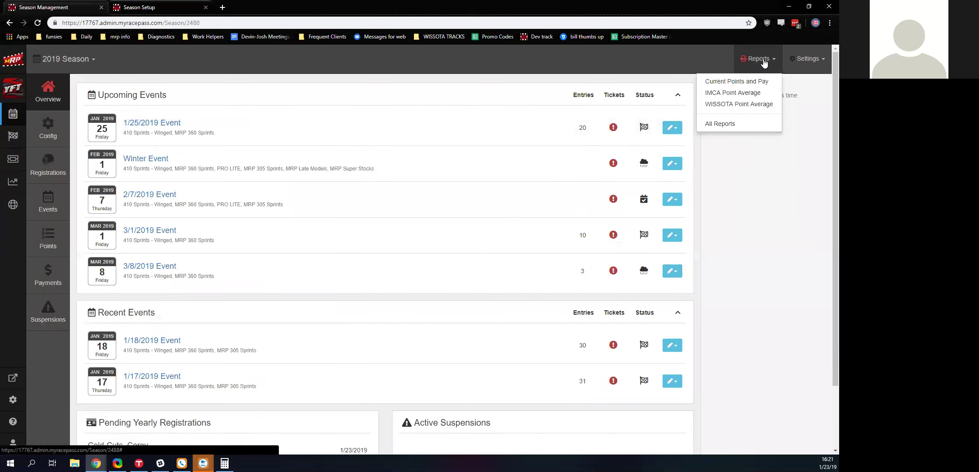
left_click(770, 172)
left_click(811, 65)
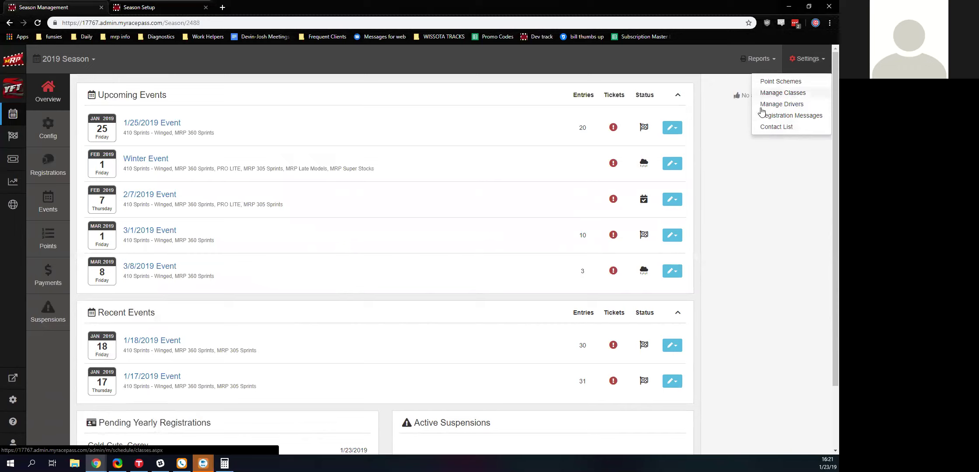
left_click(791, 66)
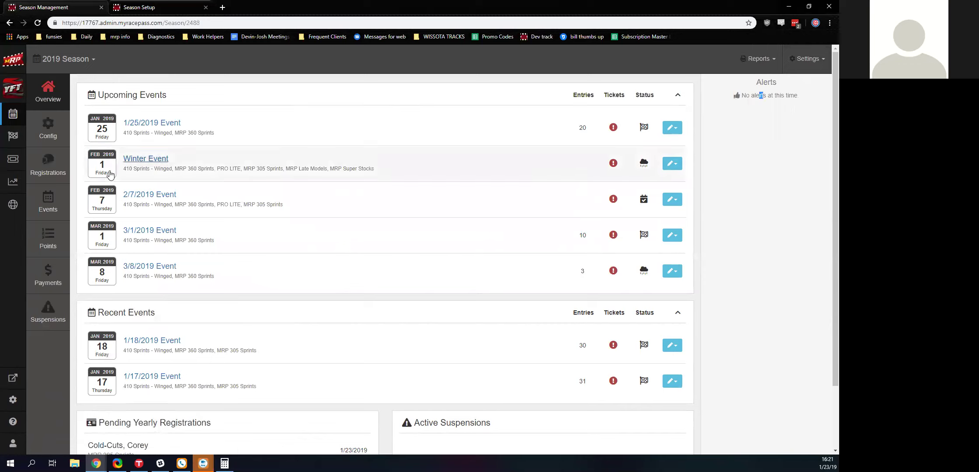
left_click(12, 204)
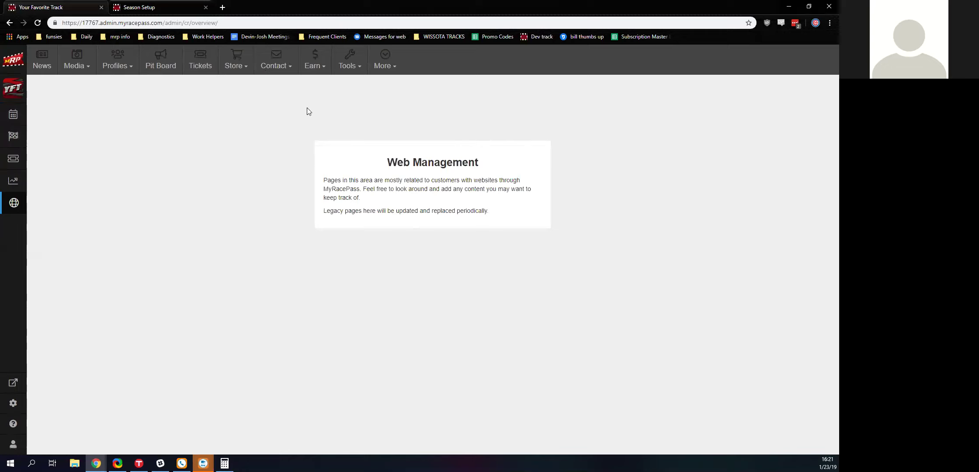
- Check the More page options and Visit website popup, then show the Account Settings choices
left_click(380, 70)
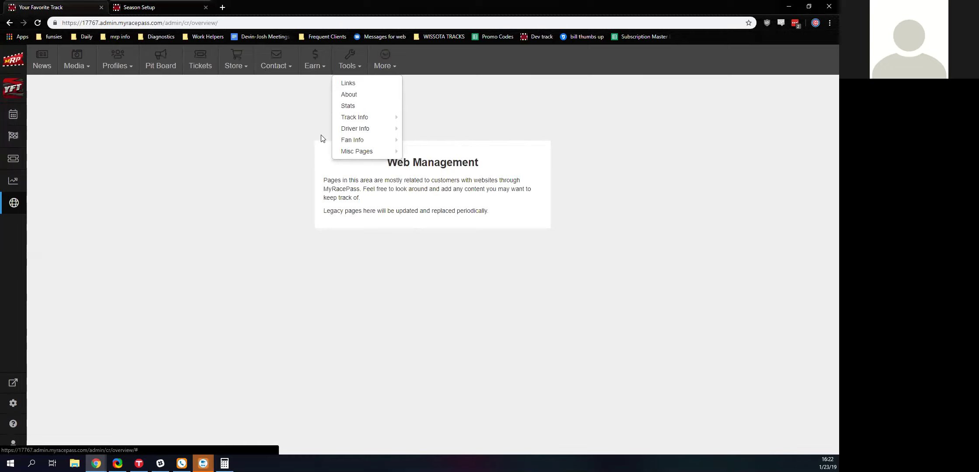
left_click(202, 142)
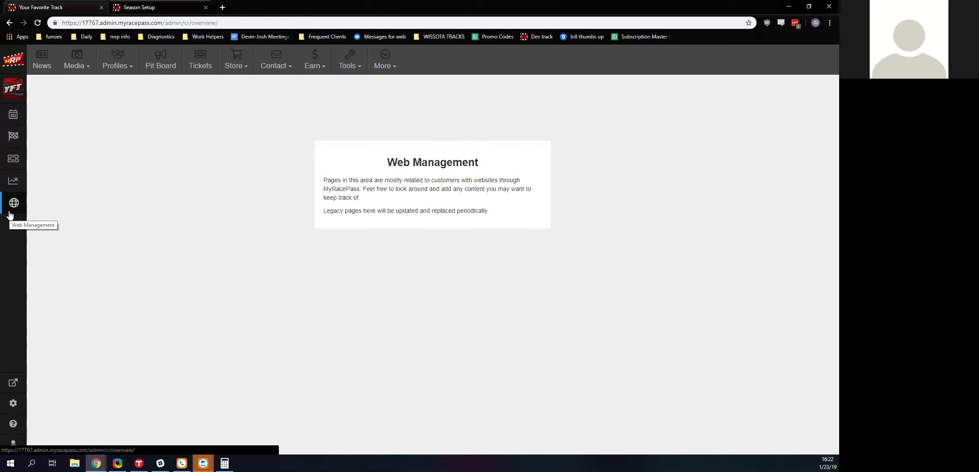
left_click(17, 393)
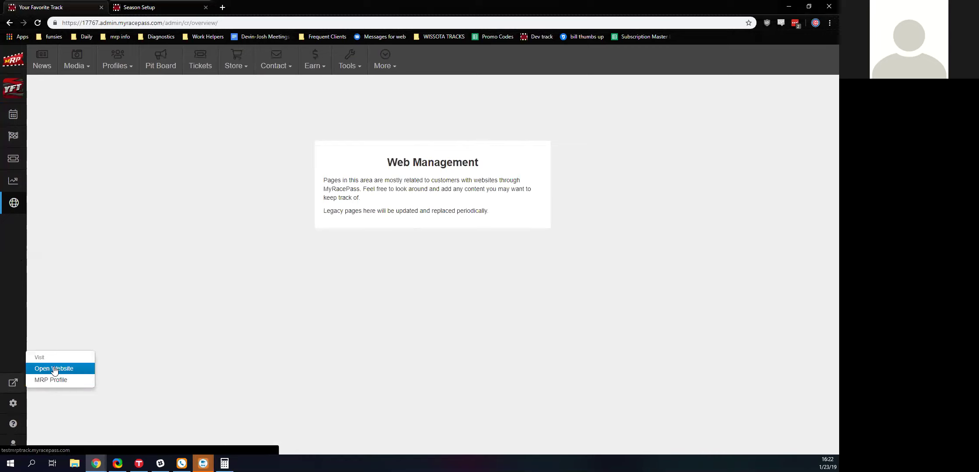
left_click(13, 406)
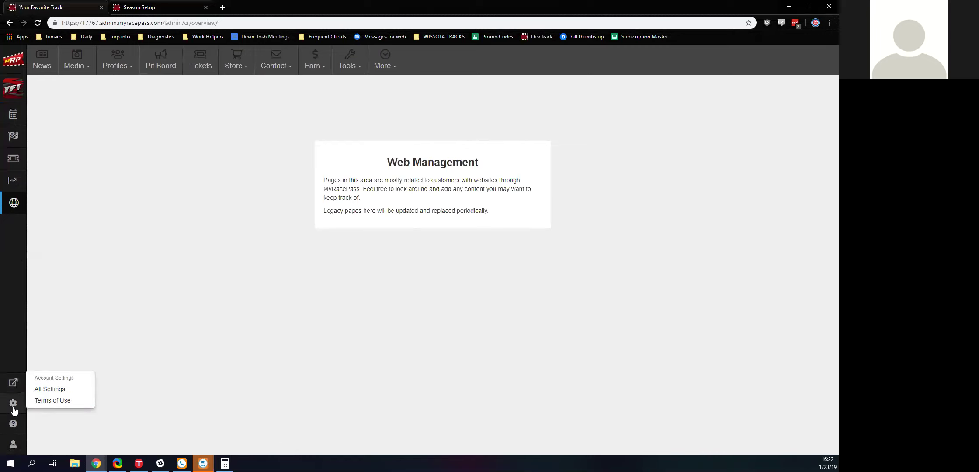
- View the full account settings page and Help and user menus, then return to the Your Favorite Track dashboard
left_click(41, 390)
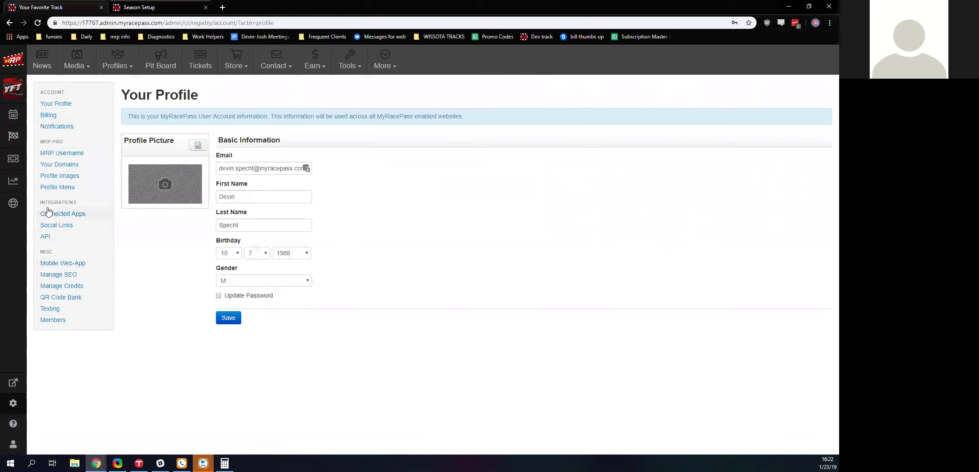
left_click(16, 430)
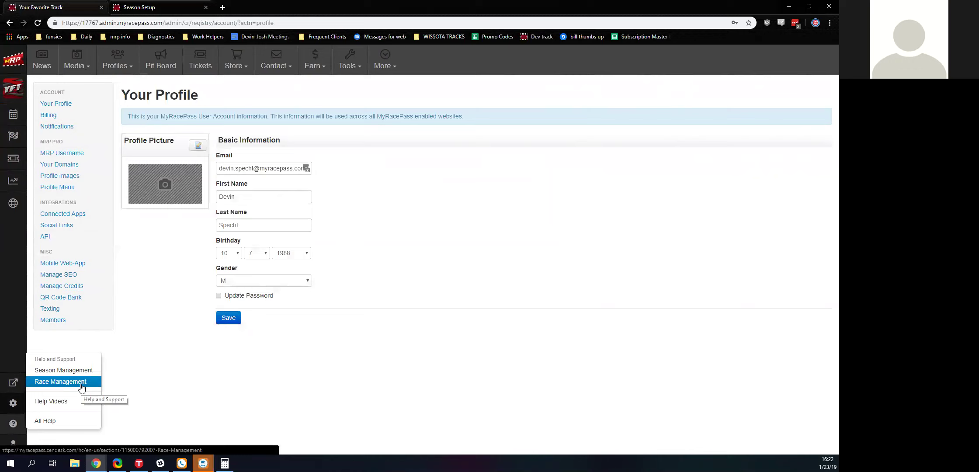
left_click(17, 444)
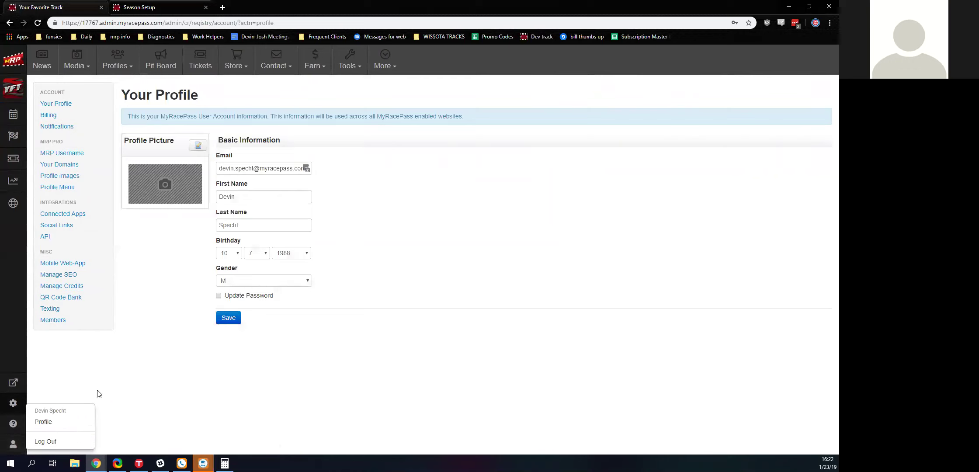
left_click(129, 395)
left_click(16, 75)
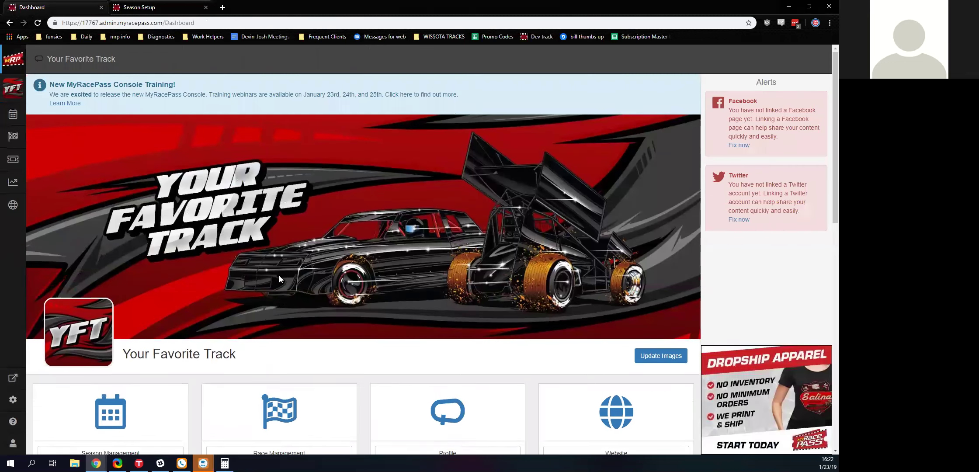
scroll(279, 275, "down", 9)
scroll(281, 279, "down", 3)
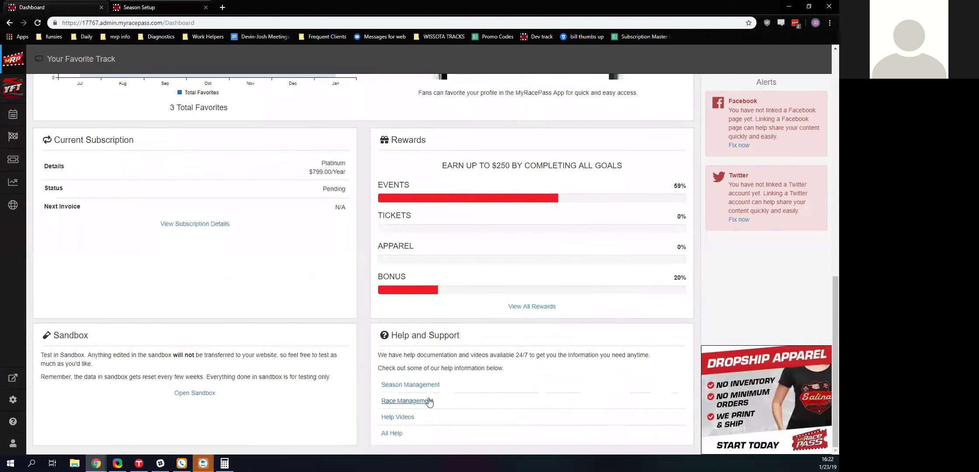
scroll(585, 269, "up", 15)
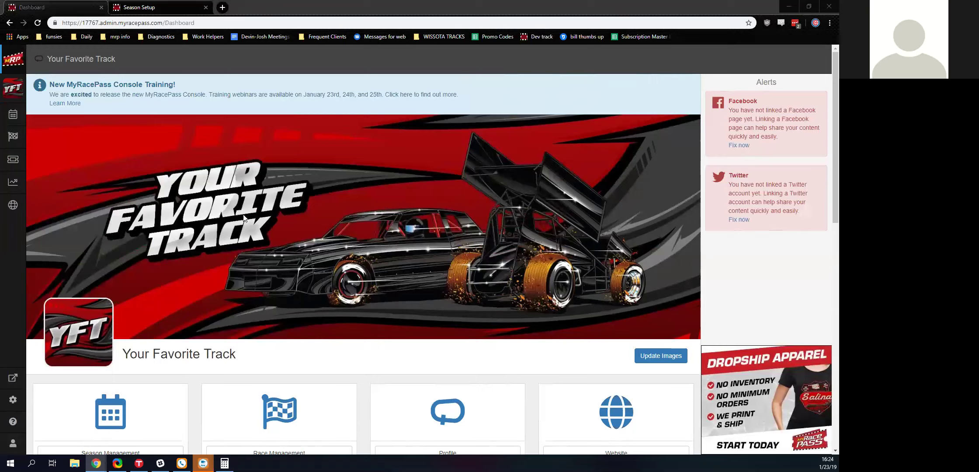
- Open the 2019 Season overview and bring up its Settings menu
scroll(221, 232, "down", 8)
scroll(221, 232, "down", 3)
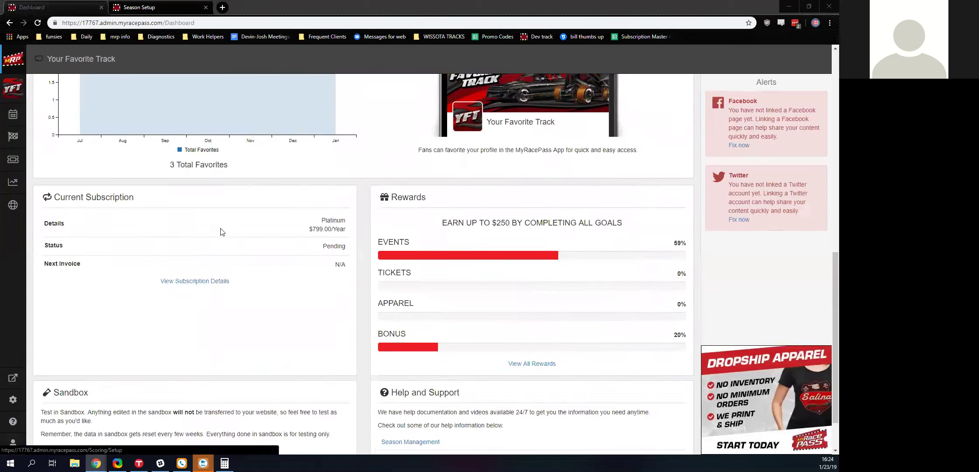
scroll(274, 230, "up", 6)
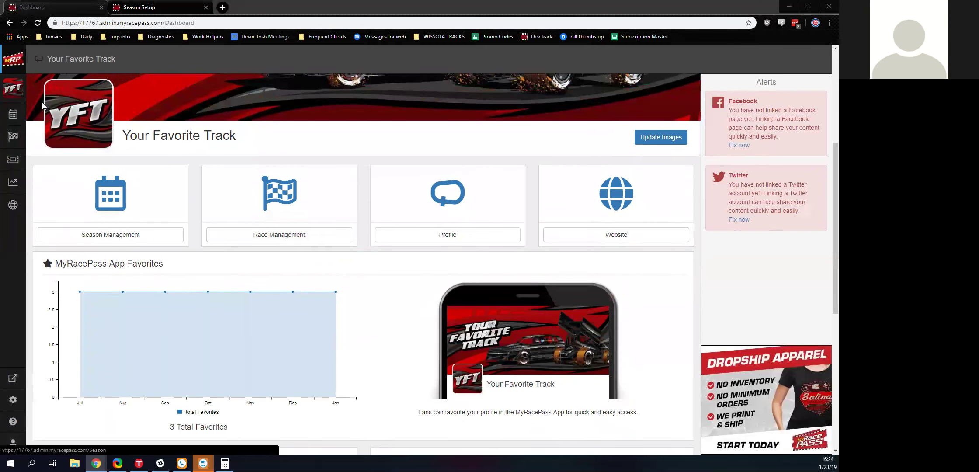
left_click(15, 115)
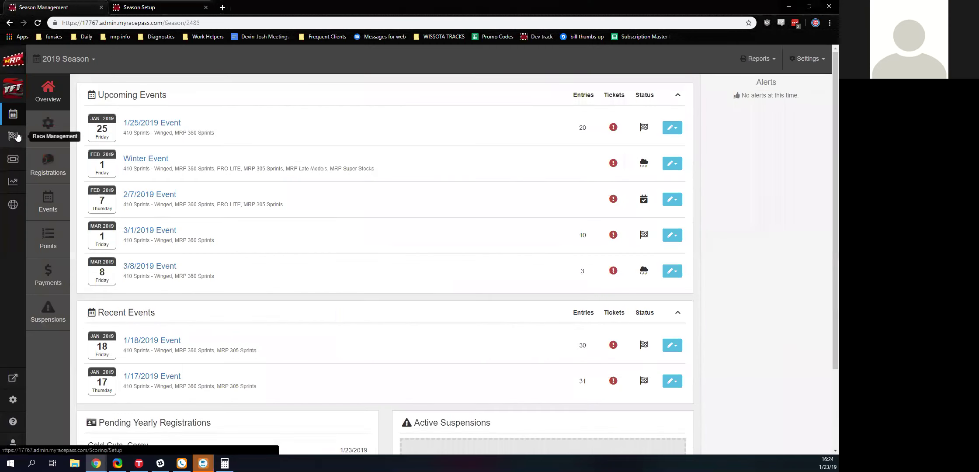
left_click(789, 70)
left_click(794, 65)
left_click(758, 54)
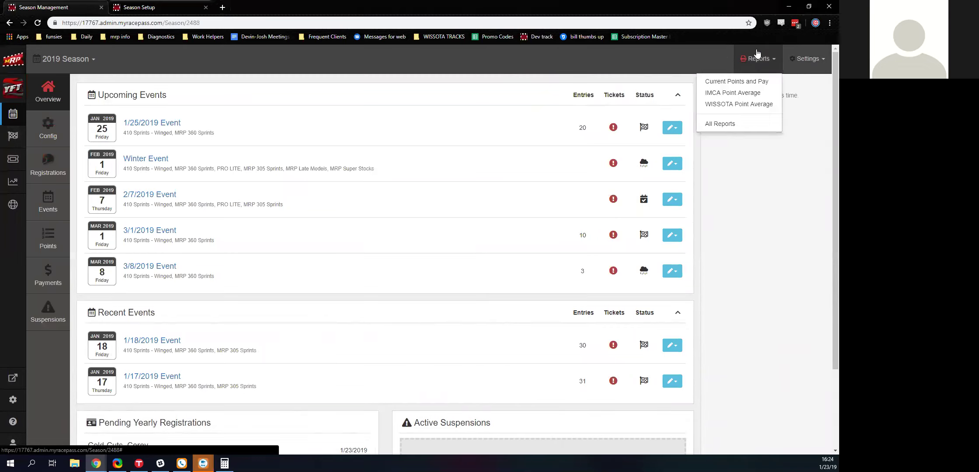
left_click(786, 60)
- Browse the Manage Drivers list and its profile types, then return to the 2019 Season overview
left_click(796, 107)
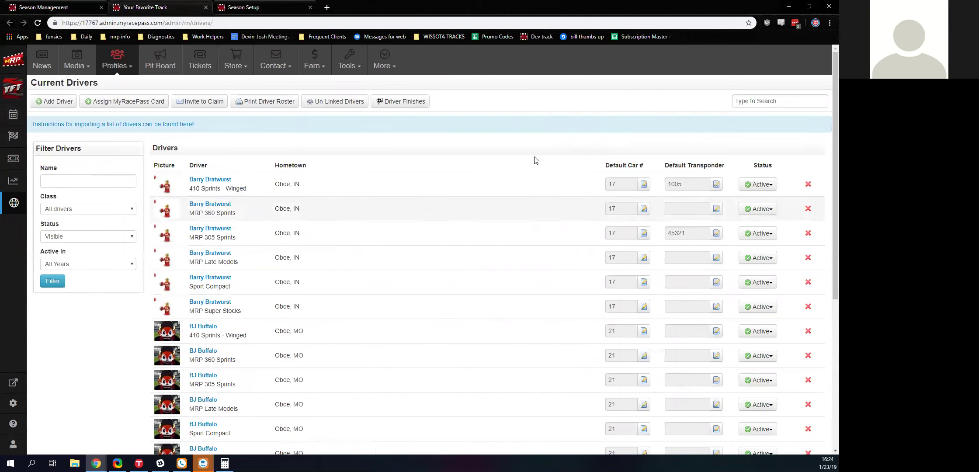
scroll(315, 125, "down", 3)
scroll(315, 126, "down", 3)
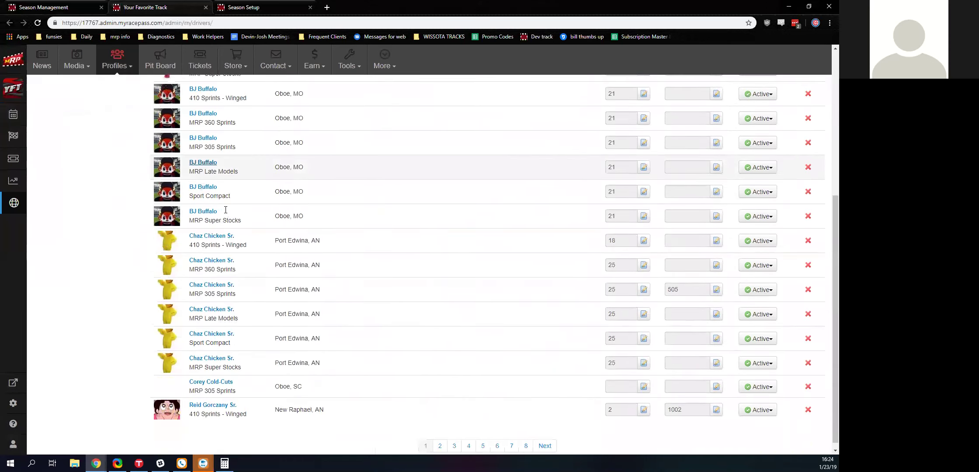
scroll(306, 212, "up", 6)
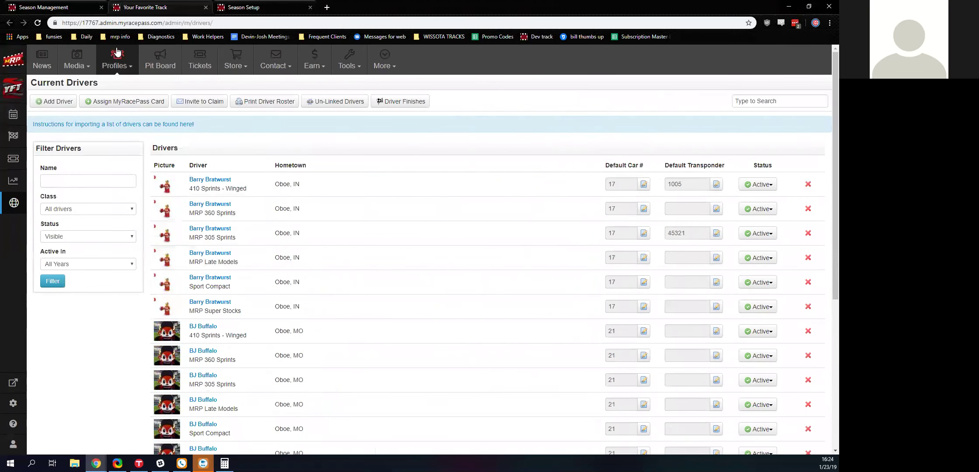
left_click(116, 66)
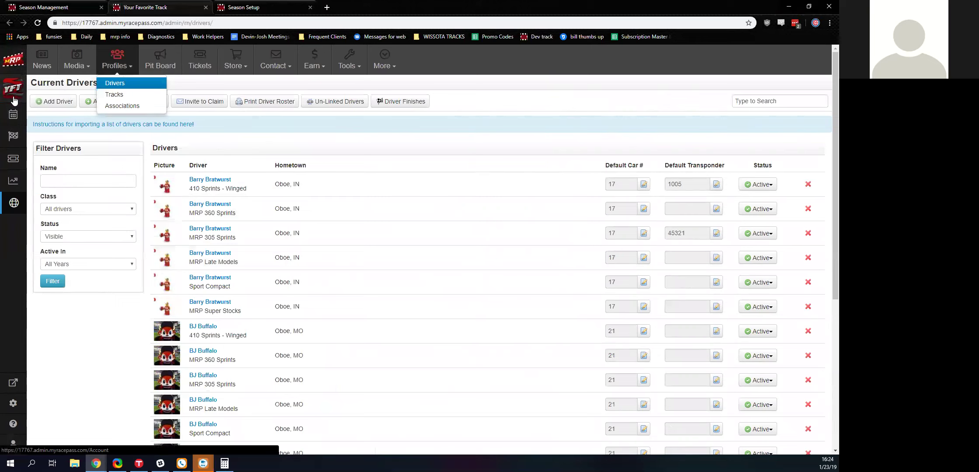
left_click(15, 118)
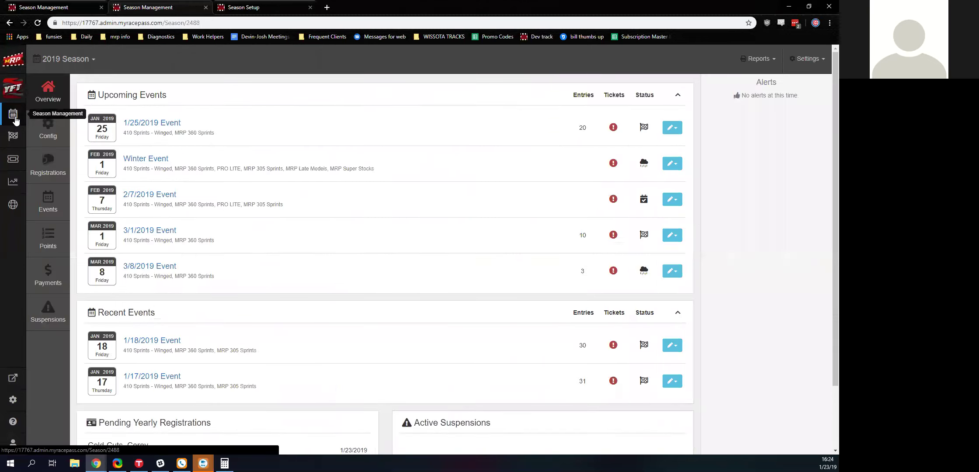
- Open season registrations and view the 410 Sprints - Winged registrants
left_click(61, 166)
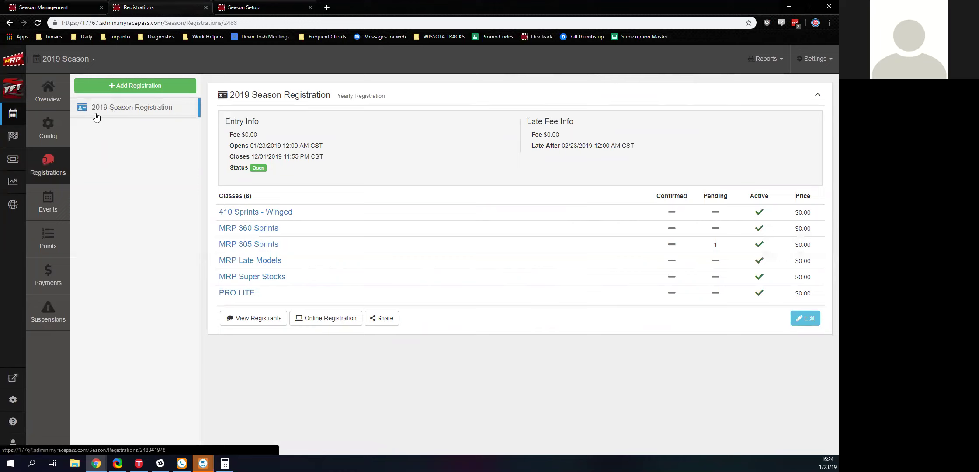
left_click(280, 323)
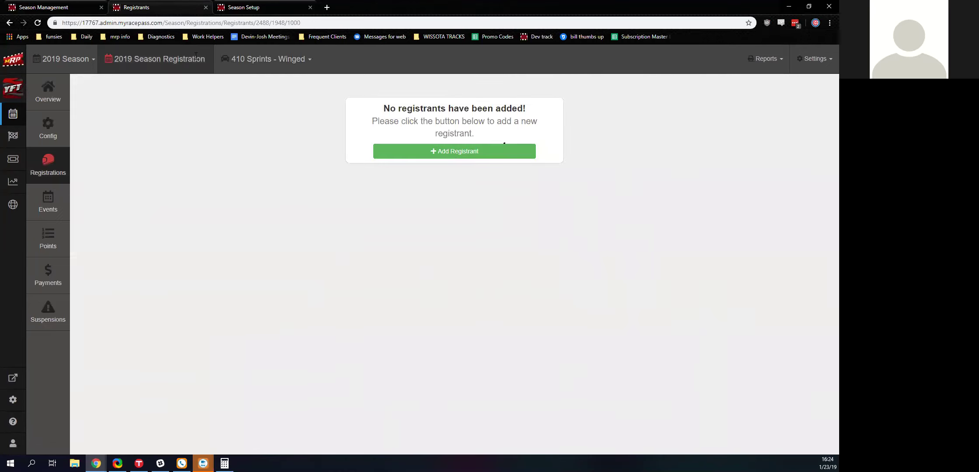
left_click(81, 11)
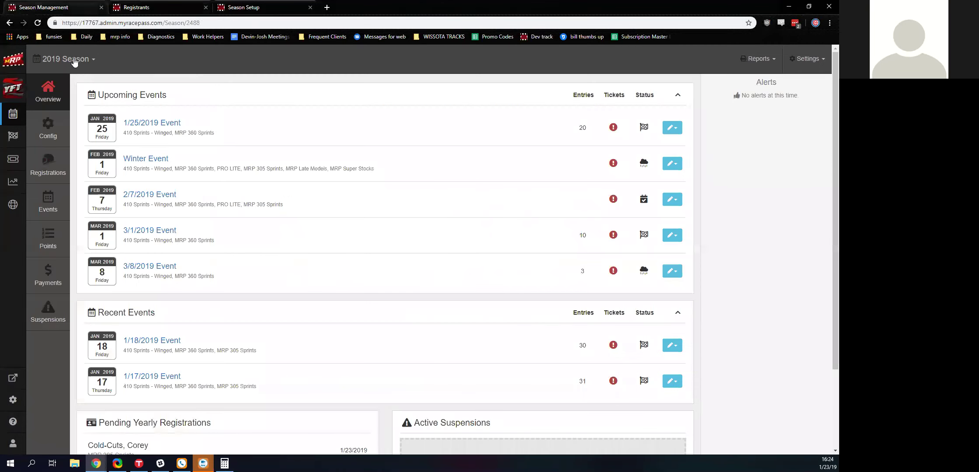
- List the 2019 Season Registration registrants for All Classes
left_click(49, 172)
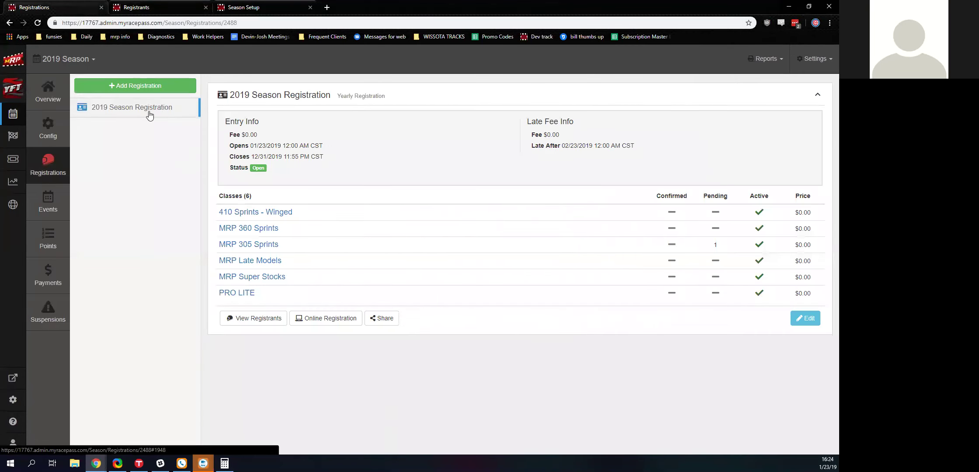
left_click(255, 318)
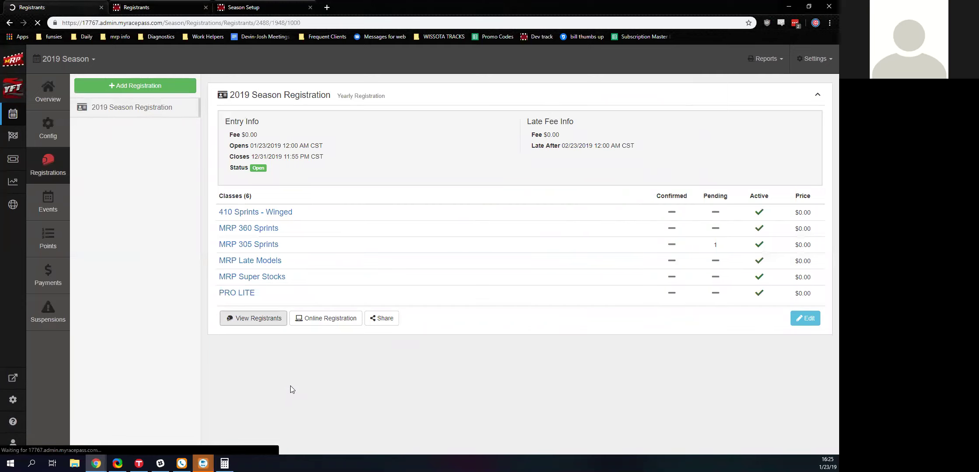
mouse_move(264, 59)
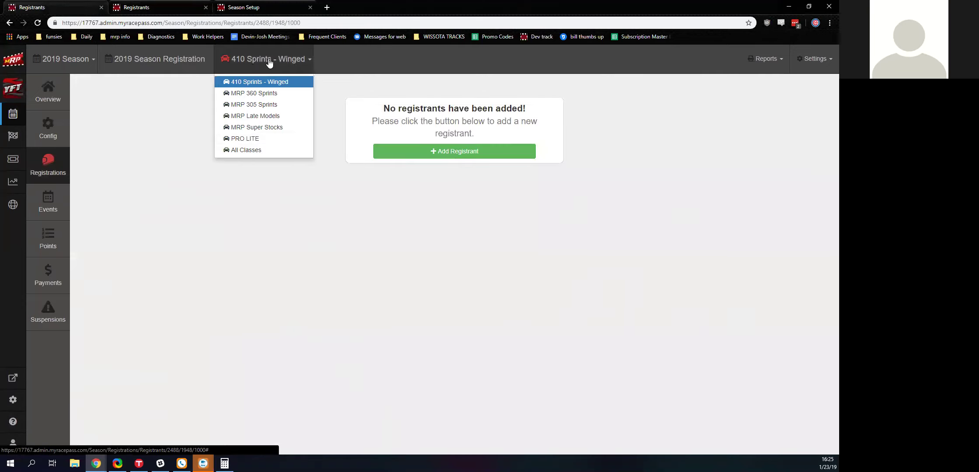
left_click(240, 151)
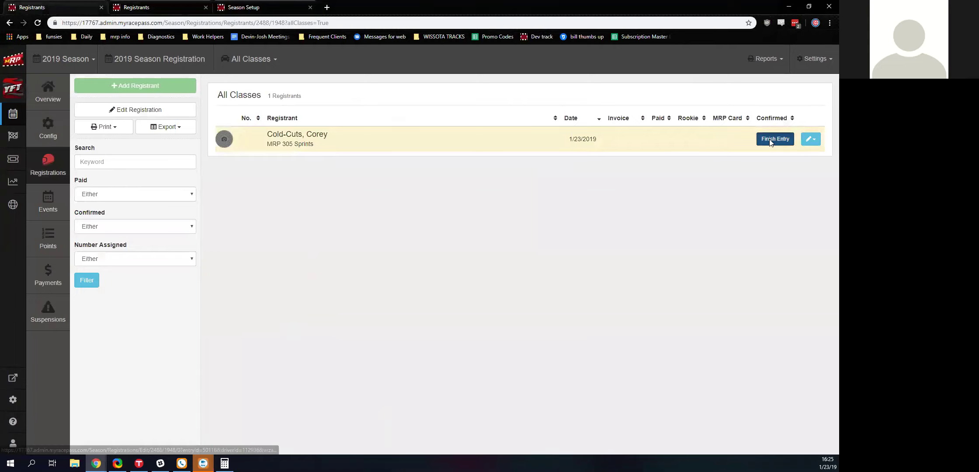
left_click(770, 140)
- Fill in the competitor's first and last name, street address, city and ZIP code
left_click(339, 126)
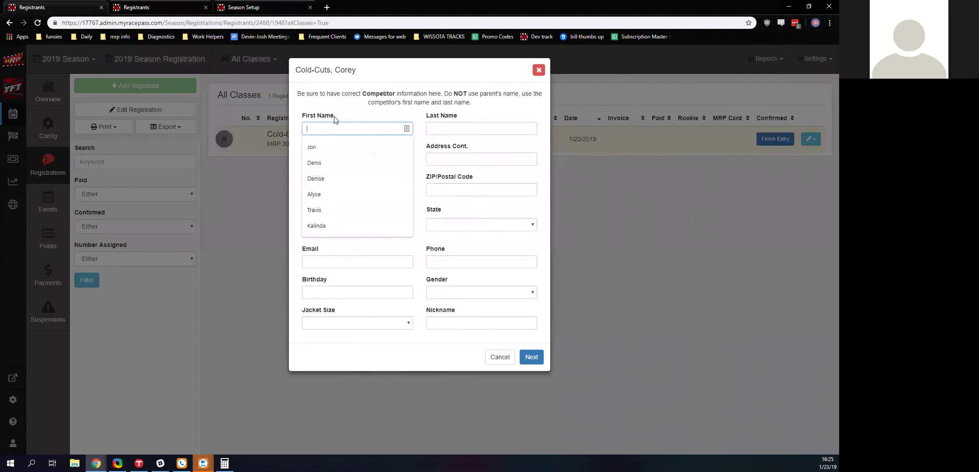
type("Corey")
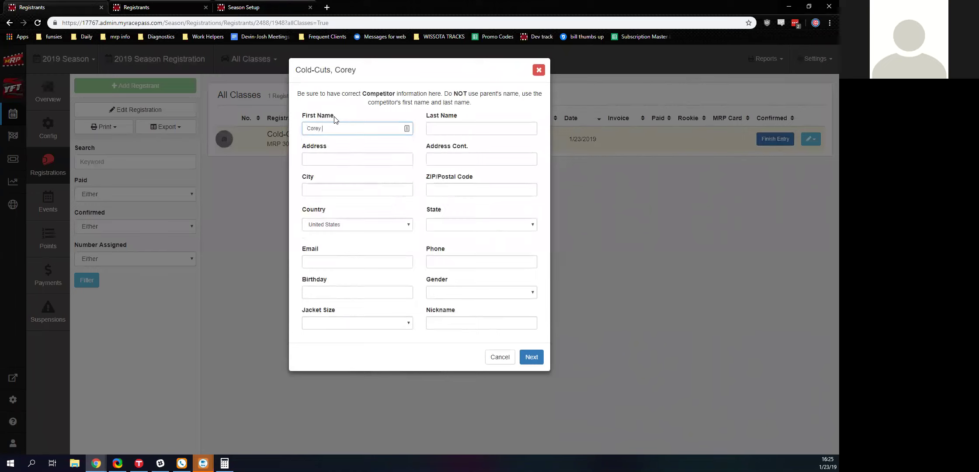
key("Tab")
type("Cold-Cuts")
key("Tab")
type("111")
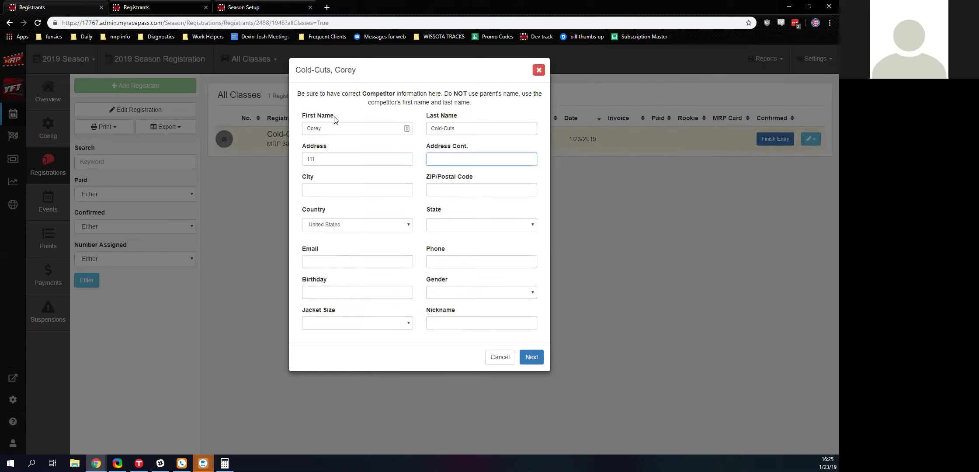
key("Tab")
type("Lincoln")
key("Tab")
type("68508")
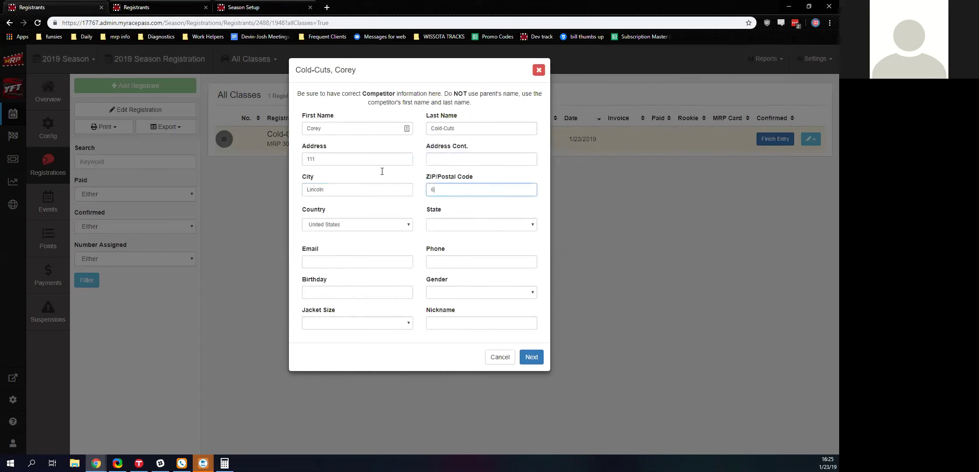
- Set the competitor's state to Nebraska and gender to Male
key("Tab")
key("Tab")
key("space")
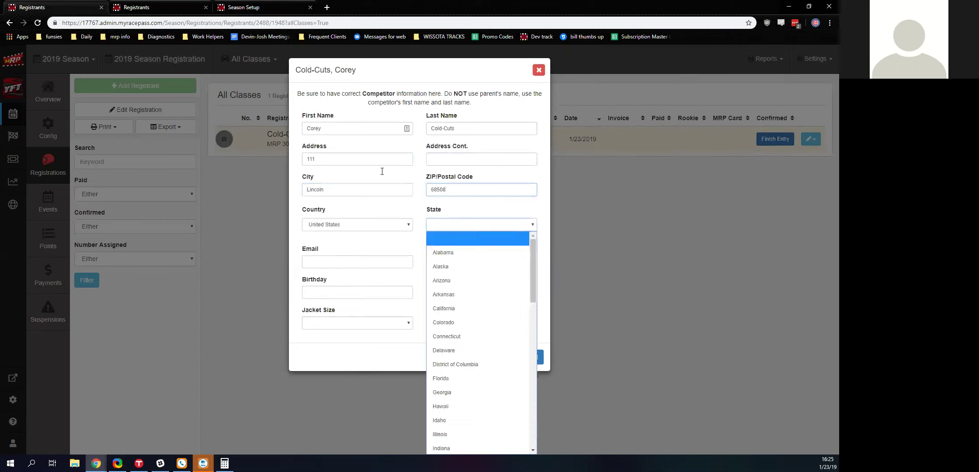
key("n")
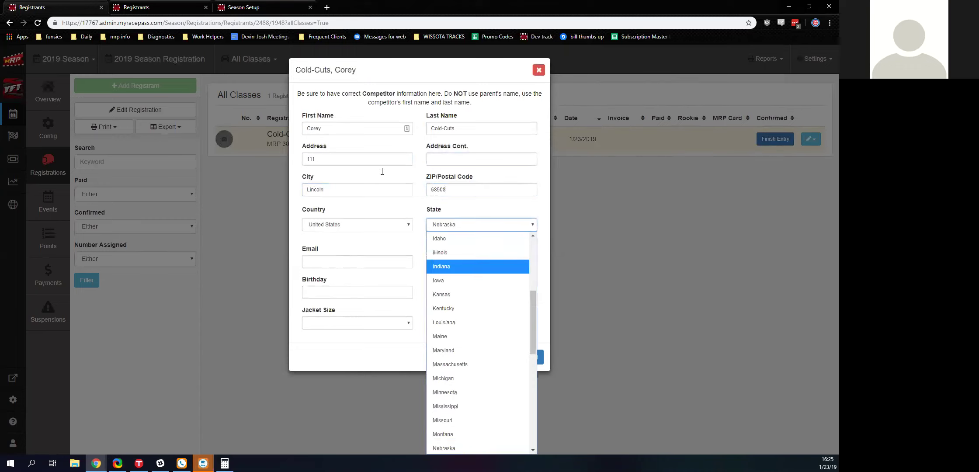
key("Return")
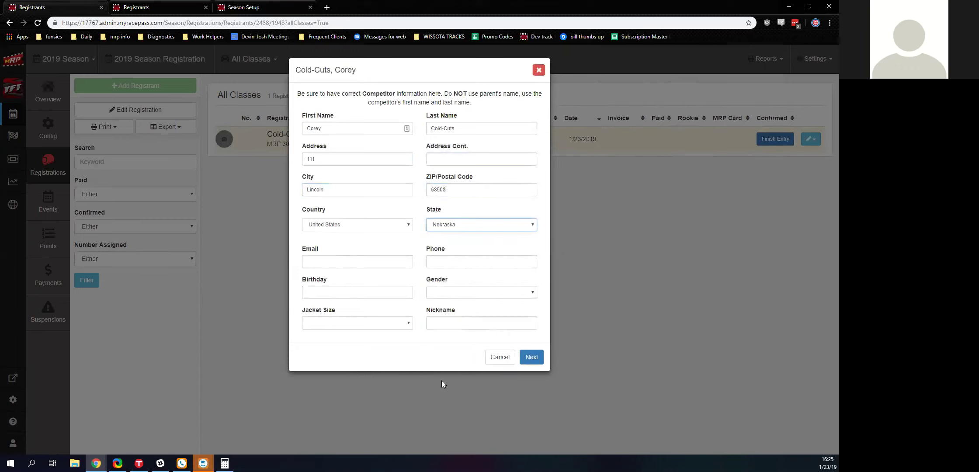
key("Tab")
key("Tab")
key("Tab")
key("Tab")
key("space")
key("m")
key("Return")
- Set the competitor's birthday to 12/27/1999 using the calendar picker
left_click(350, 291)
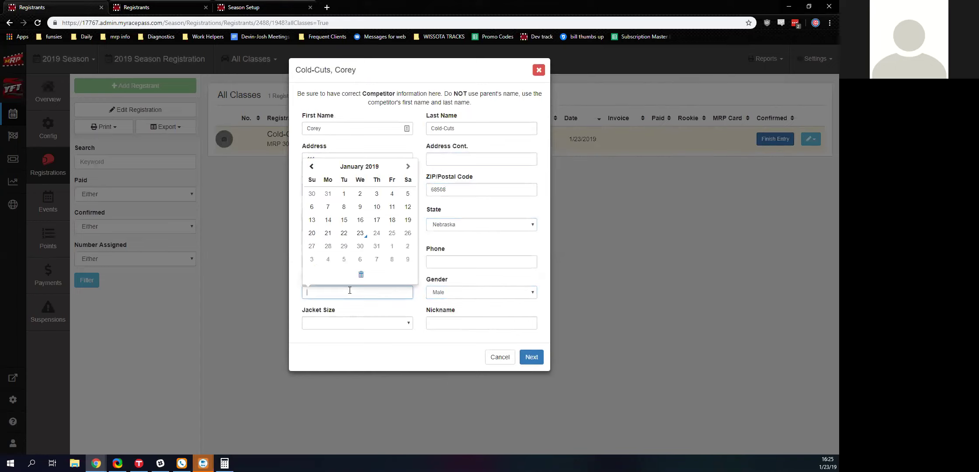
left_click(350, 167)
left_click(349, 179)
left_click(349, 179)
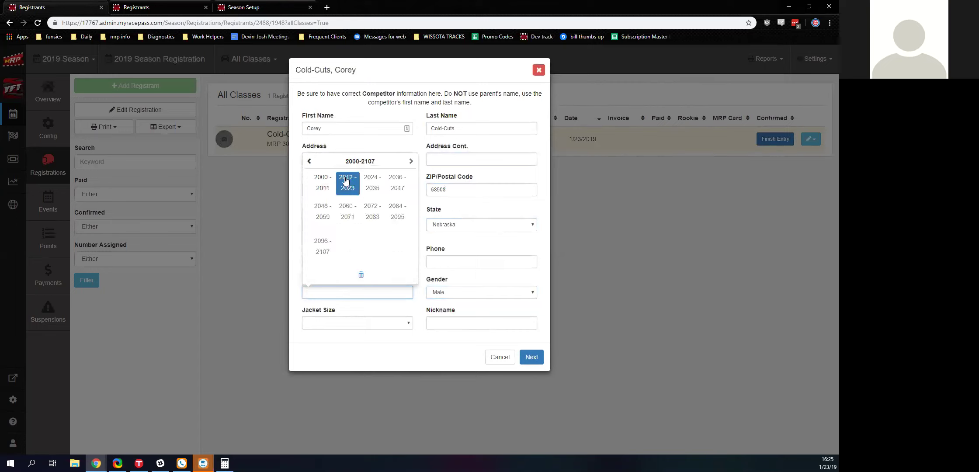
left_click(330, 189)
left_click(322, 198)
left_click(322, 201)
left_click(322, 198)
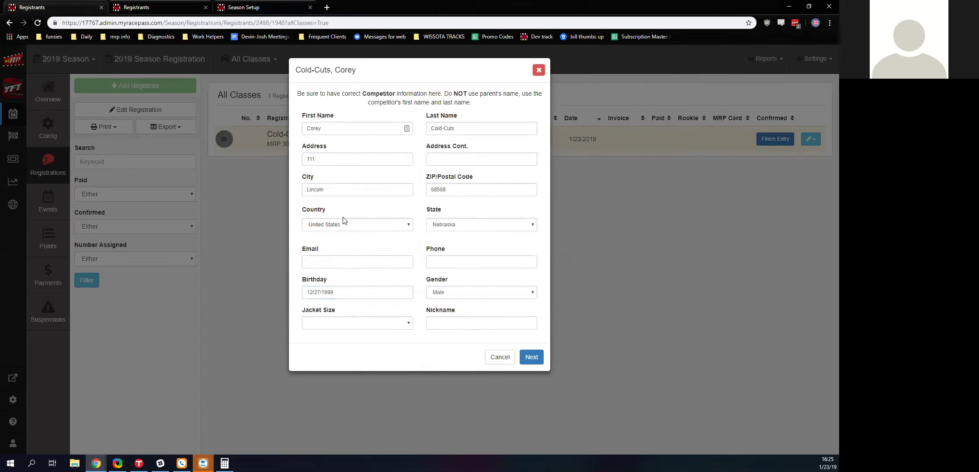
- Enter the competitor's phone number, choose a Youth X-Large jacket, and continue to the next page
left_click(531, 357)
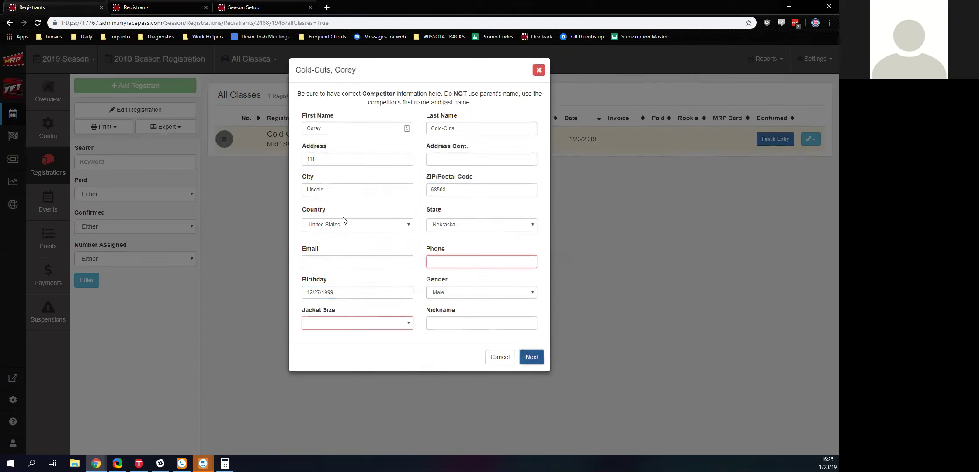
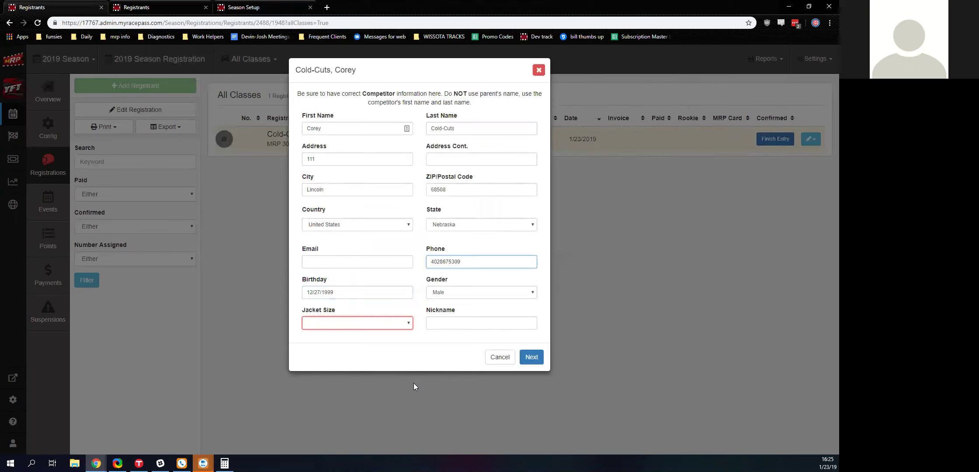
key("Tab")
key("Tab")
key("space")
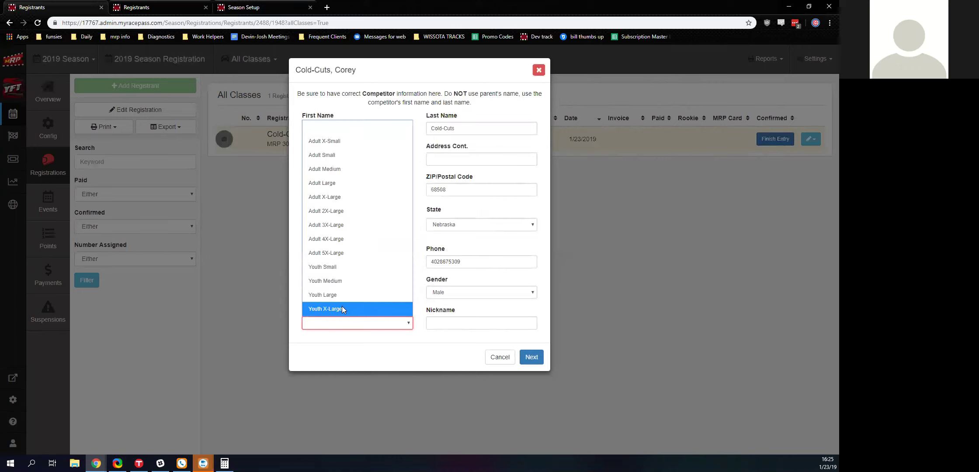
left_click(342, 309)
key("Tab")
key("Return")
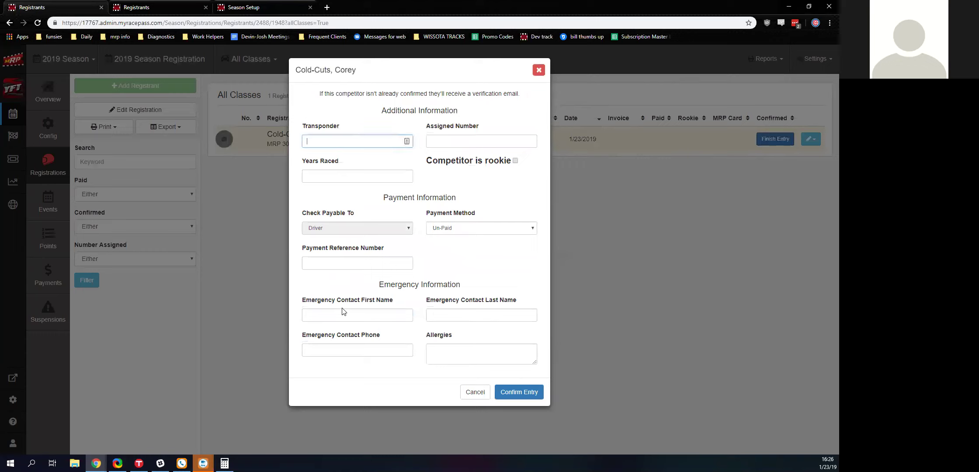
- Mark the competitor as a rookie with transponder 1001, car number 85 and 0 years raced
left_click(515, 161)
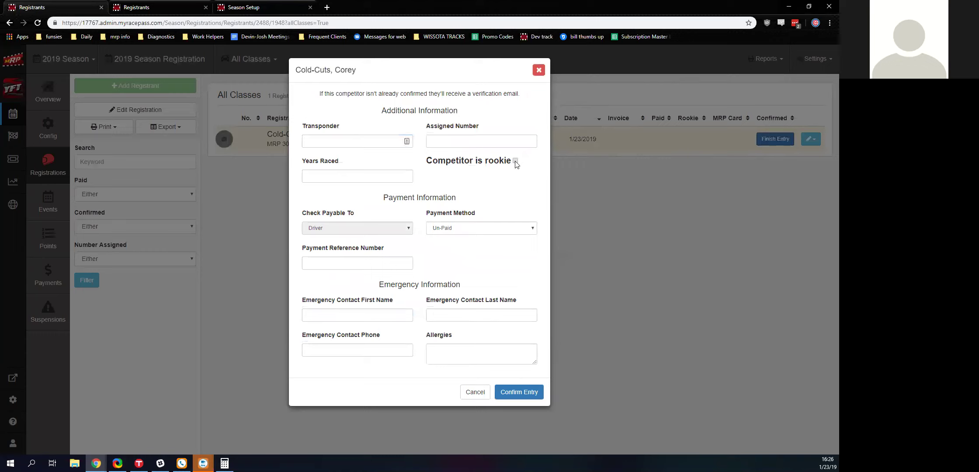
left_click(374, 141)
type("1001")
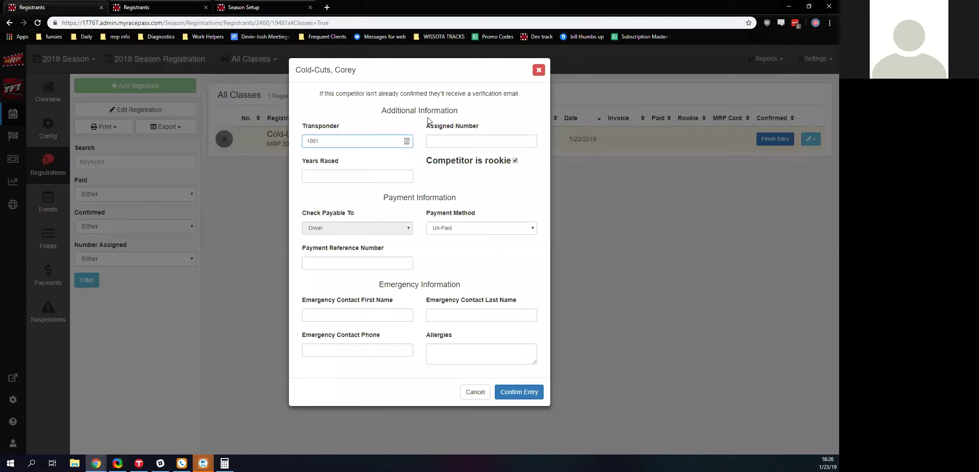
left_click(454, 137)
left_click(458, 140)
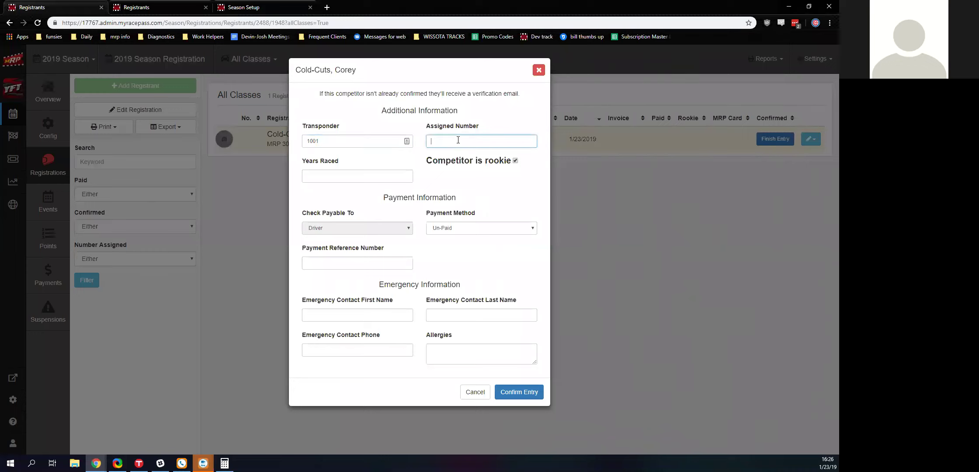
type("85")
key("Tab")
type("0")
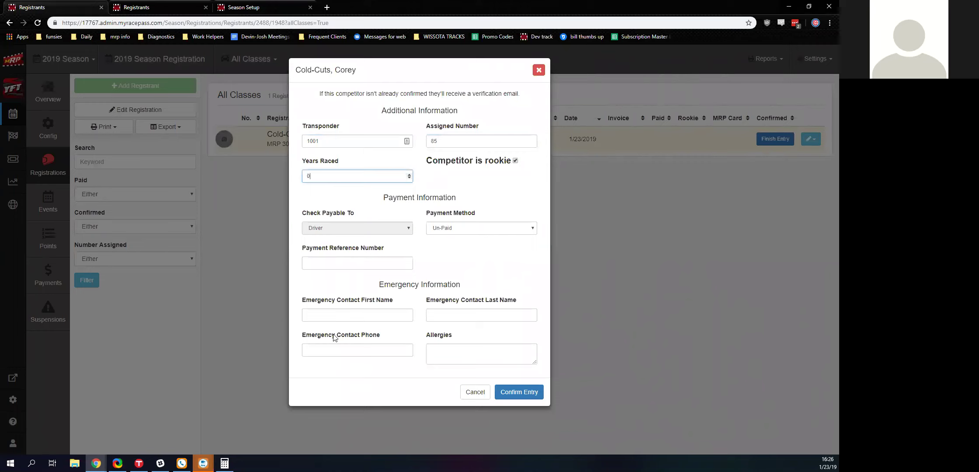
- Enter the emergency contact's first name, last name and phone number
left_click(341, 317)
type("Co")
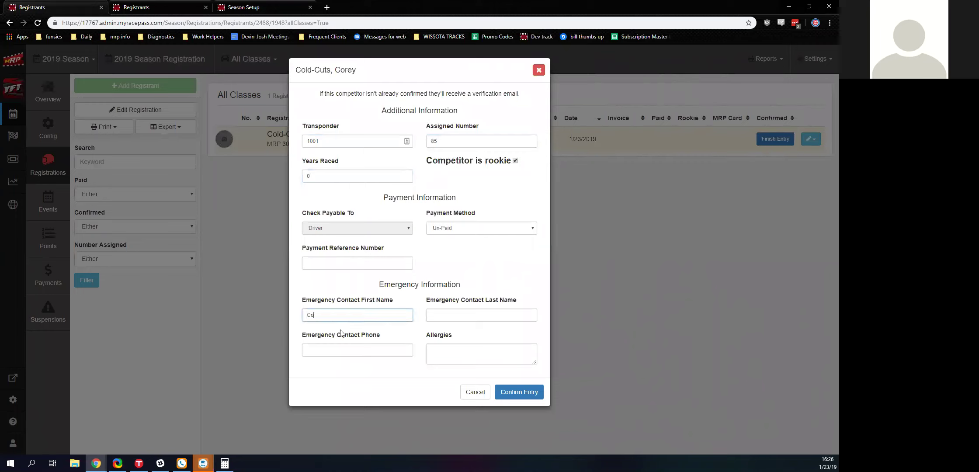
type("rey's Mom")
key("Tab")
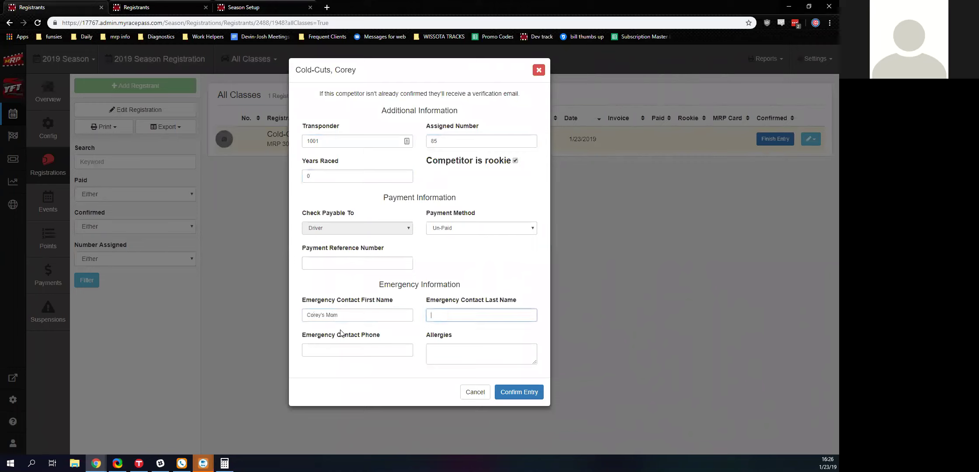
type("Mom")
key("Tab")
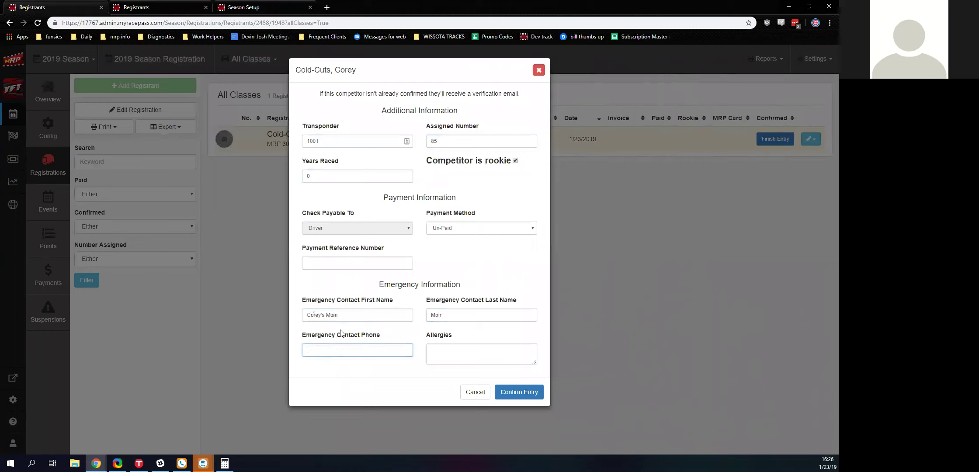
key("Tab")
- Confirm the driver's entry, then check the registrant's action options
left_click(520, 392)
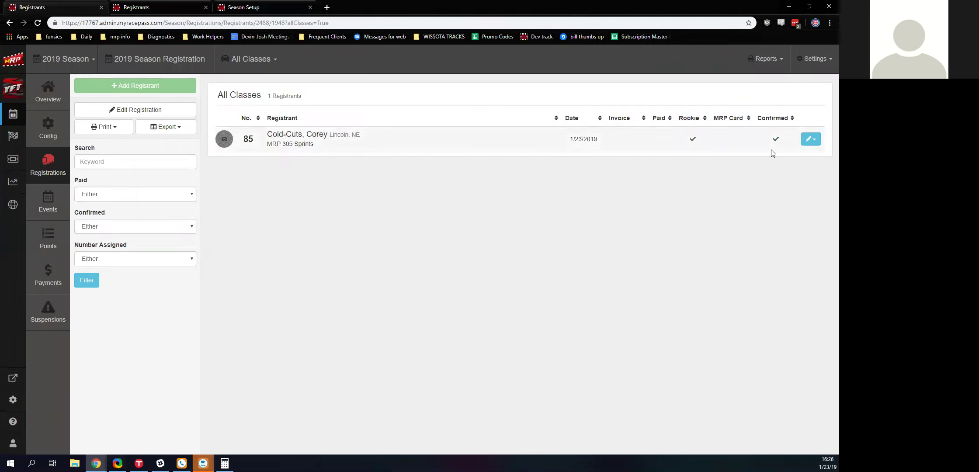
left_click(807, 137)
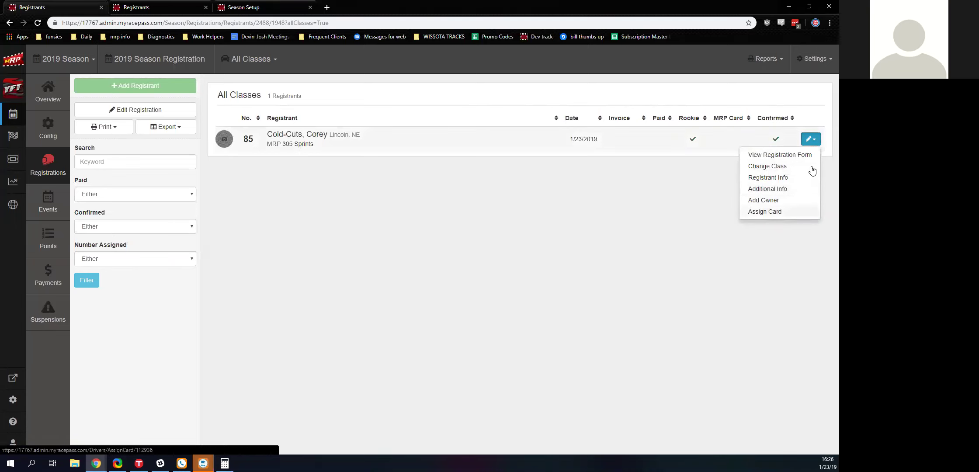
left_click(586, 239)
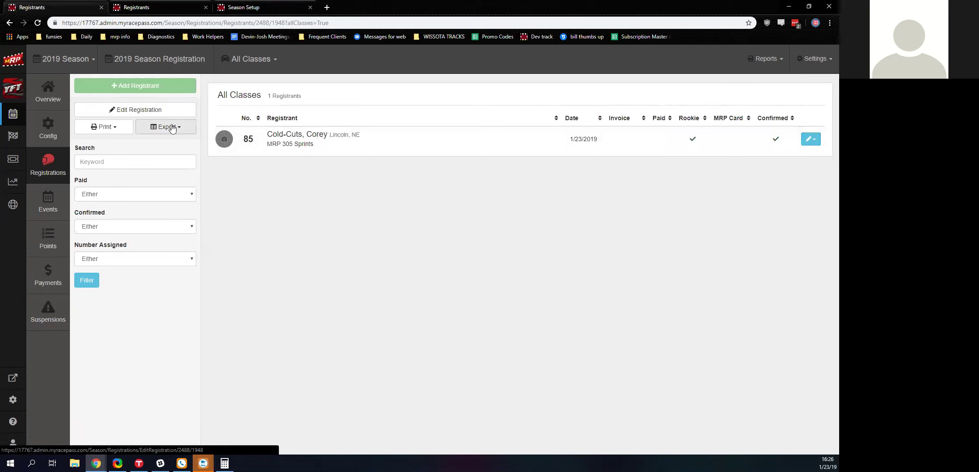